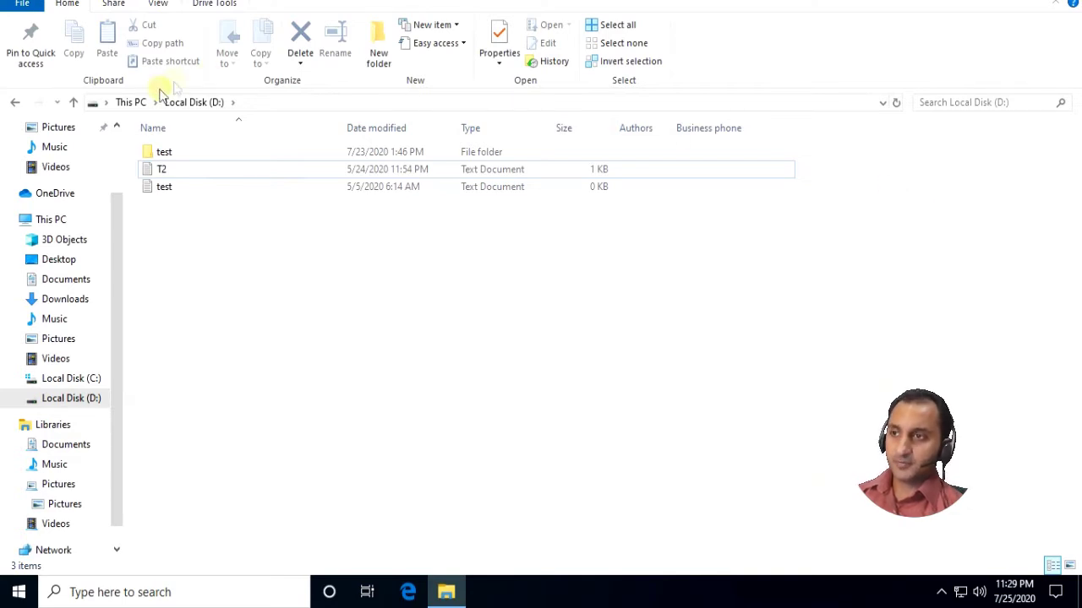
Step: Reopen Local Disk (D:) from This PC and view the context options for its empty area and for the test folder
{"action": "left_click", "coordinate": [135, 102]}
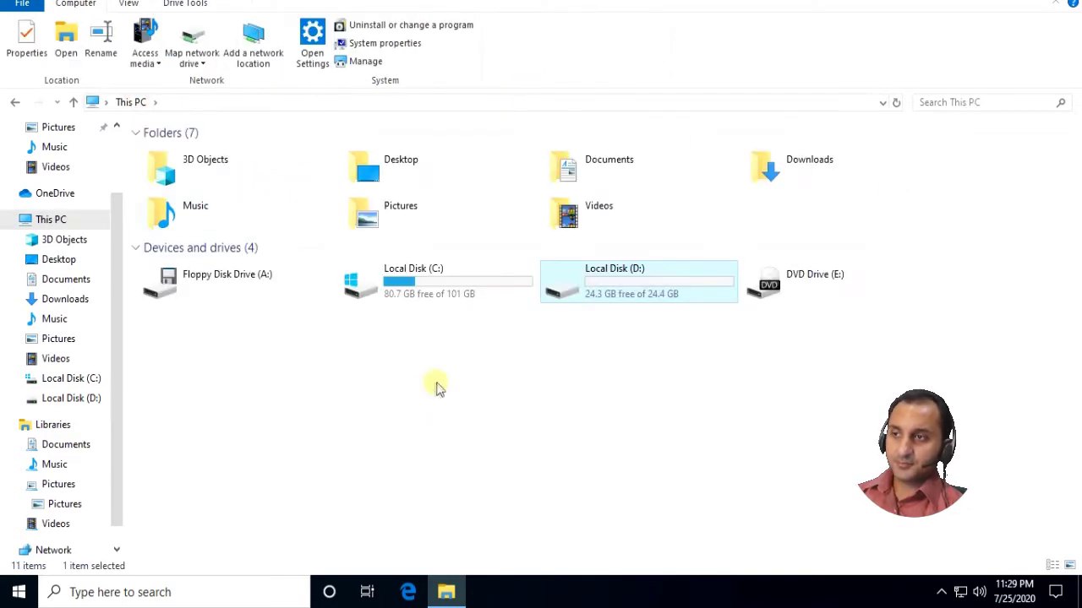
{"action": "double_click", "coordinate": [603, 291]}
{"action": "right_click", "coordinate": [321, 293]}
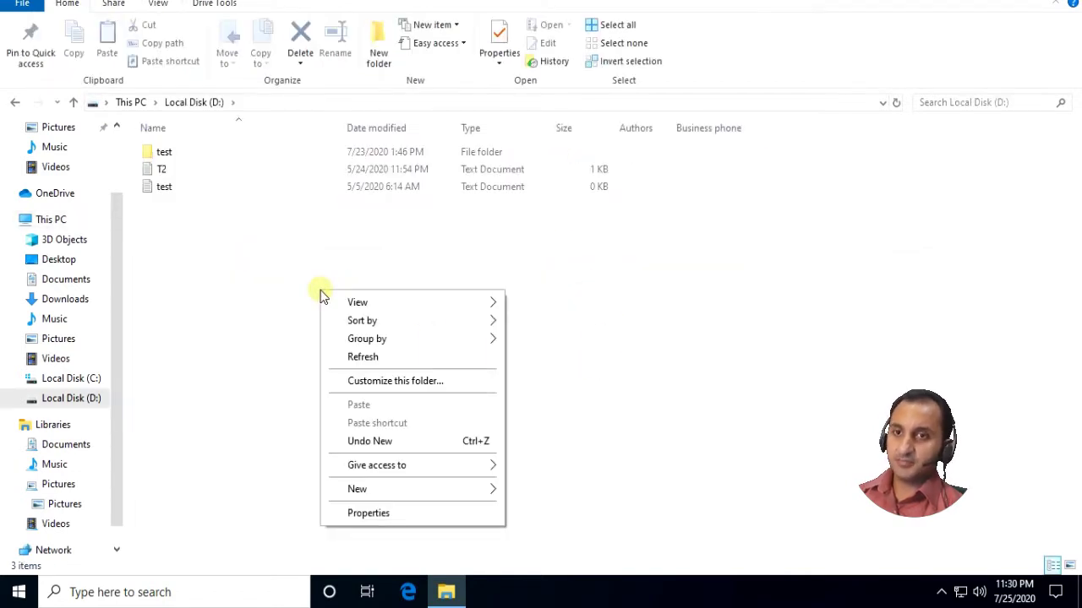
{"action": "right_click", "coordinate": [163, 150]}
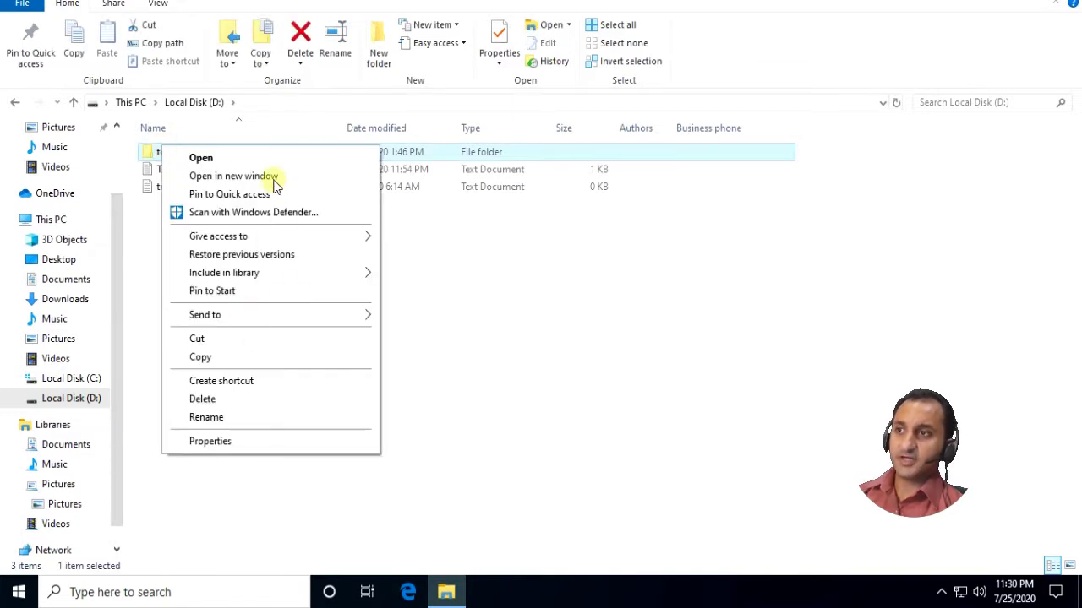
Step: Show the desktop and refresh it
{"action": "key", "text": "super+d"}
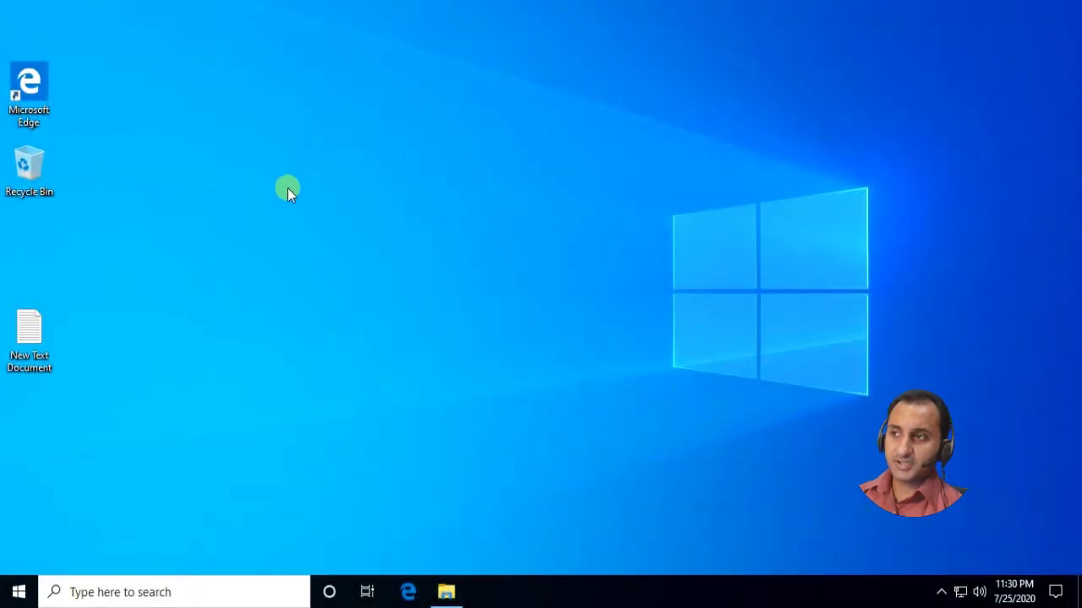
{"action": "right_click", "coordinate": [282, 187]}
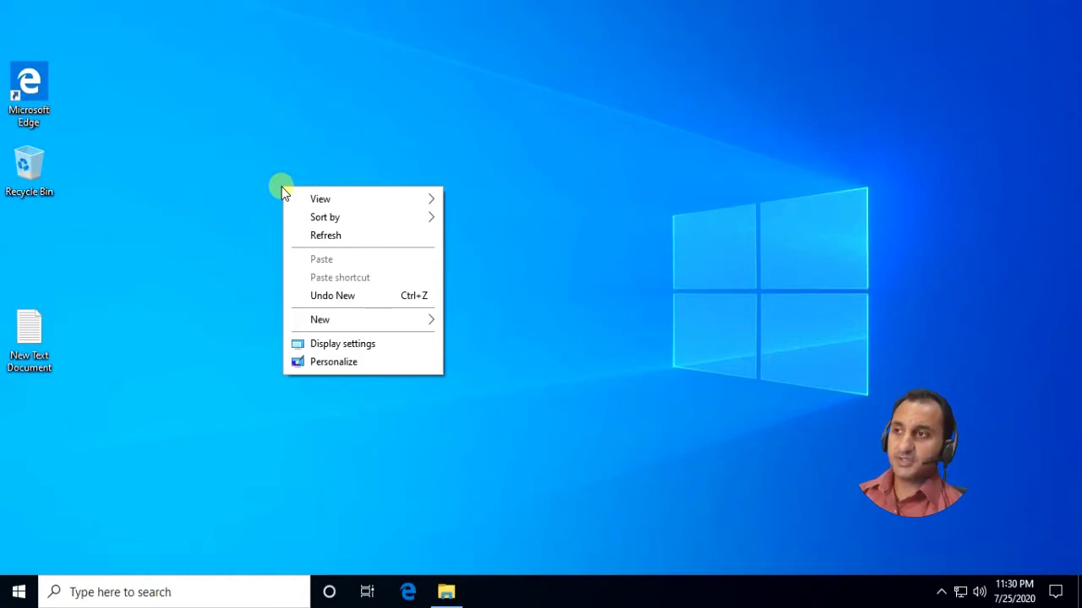
{"action": "left_click", "coordinate": [314, 236]}
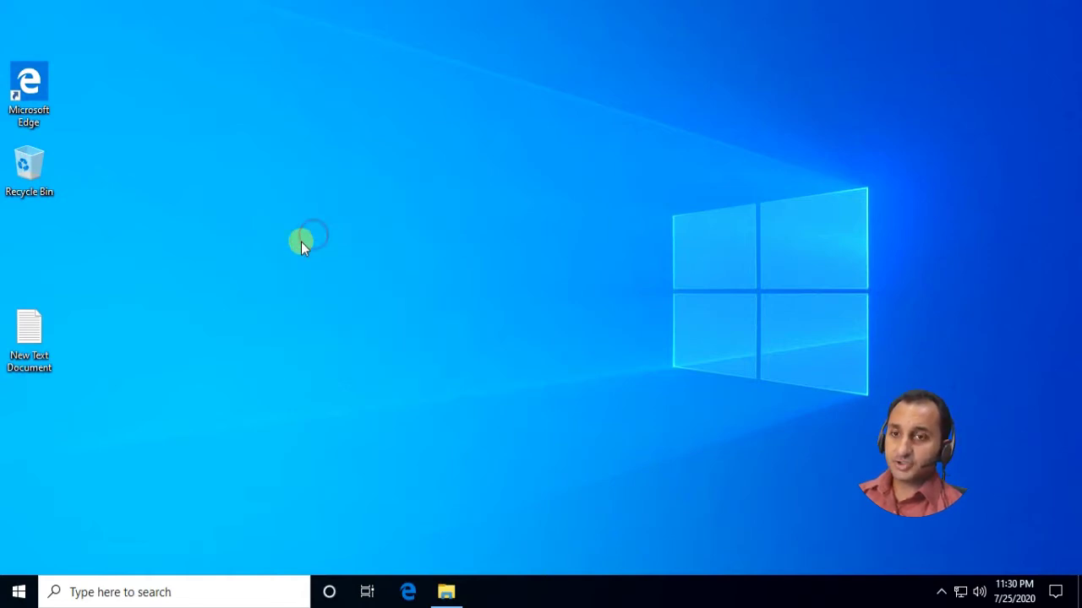
Step: Return to the Local Disk (D:) window and display its items as extra large icons
{"action": "left_click", "coordinate": [446, 591]}
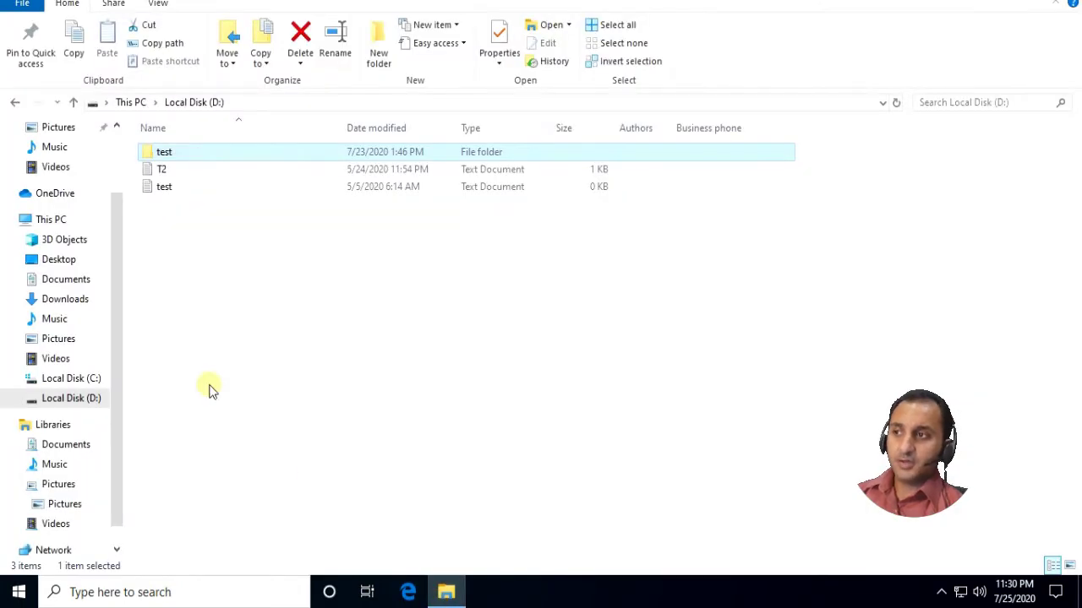
{"action": "left_click", "coordinate": [195, 310]}
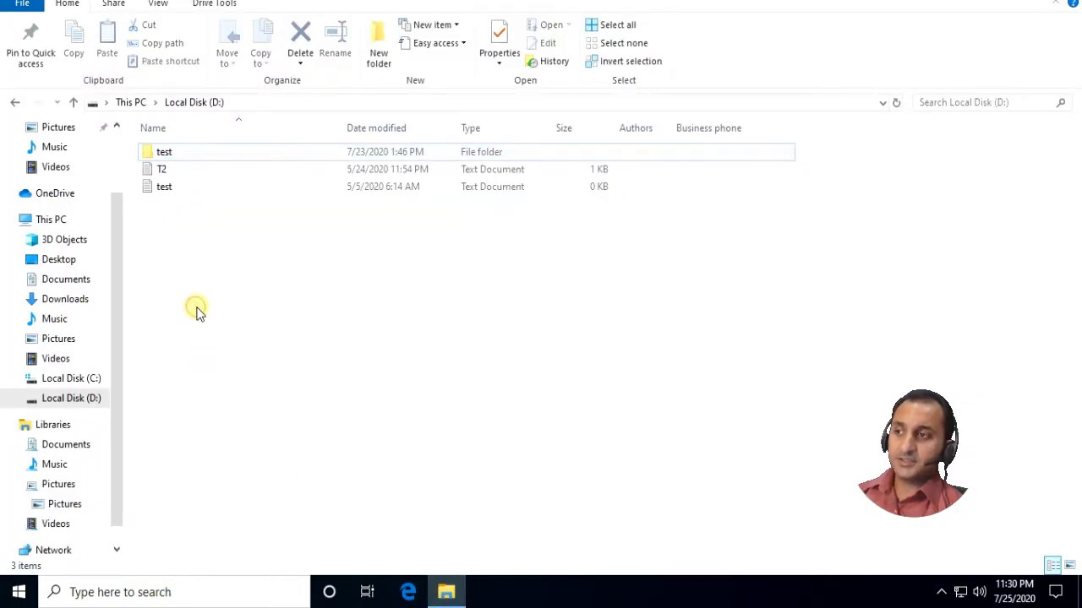
{"action": "right_click", "coordinate": [197, 312]}
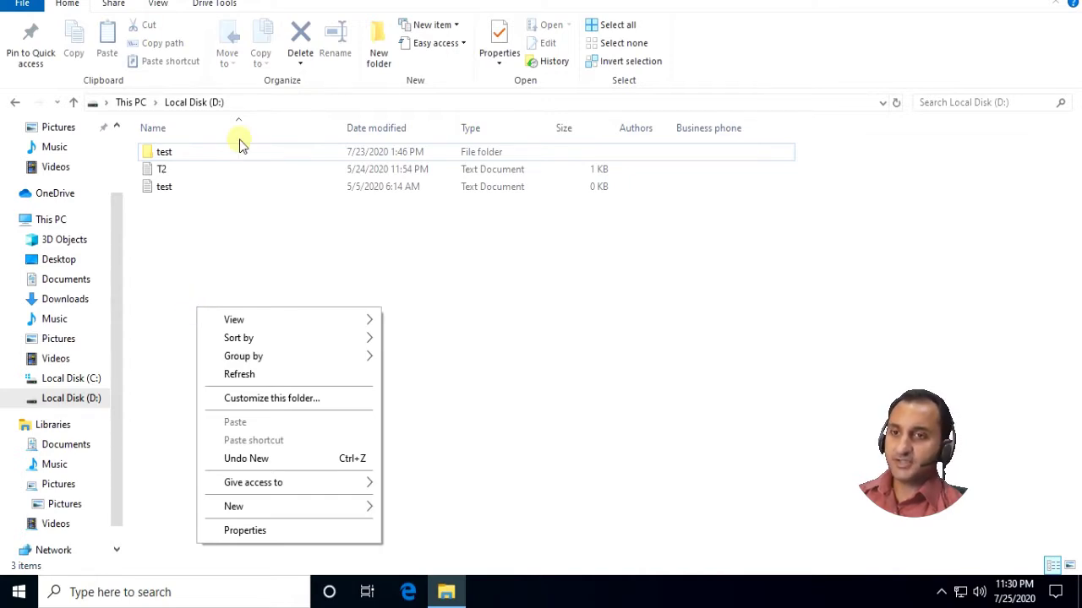
{"action": "mouse_move", "coordinate": [238, 321]}
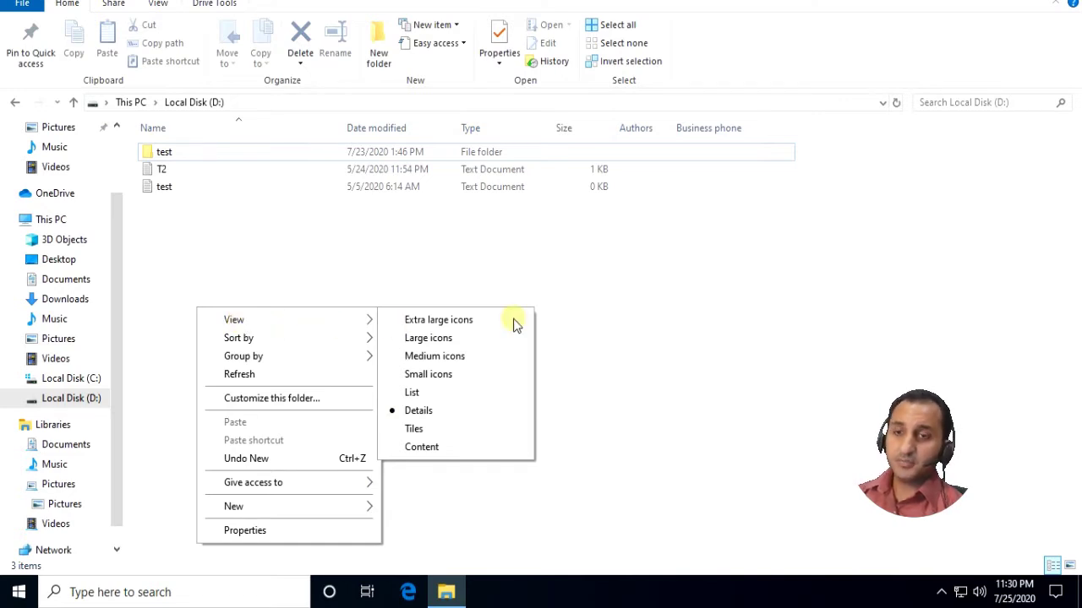
{"action": "left_click", "coordinate": [438, 320]}
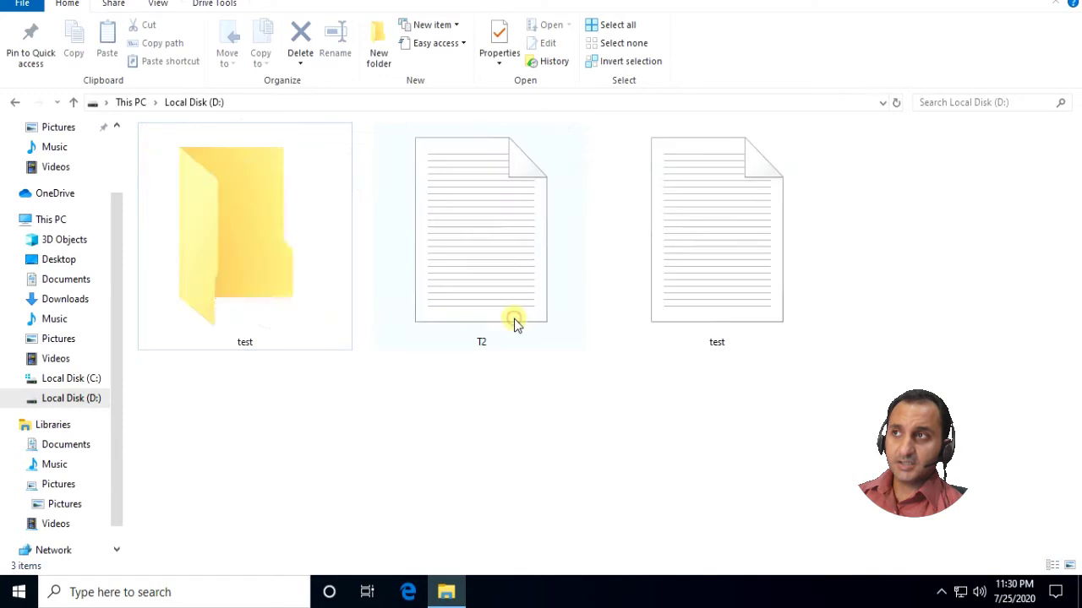
Step: Change the layout of the D: drive's items to List
{"action": "right_click", "coordinate": [379, 398]}
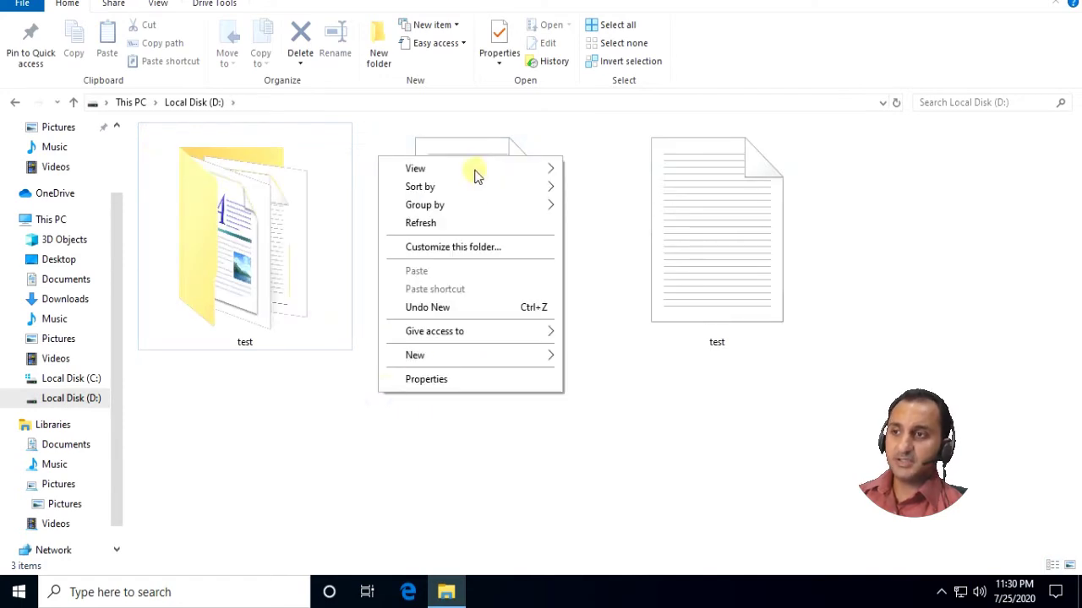
{"action": "mouse_move", "coordinate": [474, 174]}
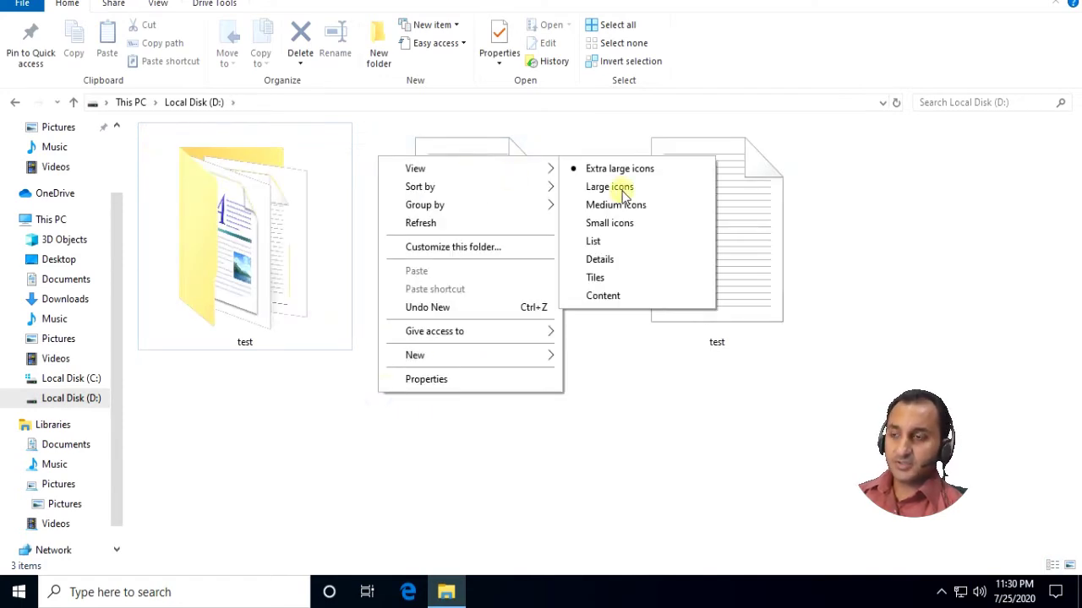
{"action": "left_click", "coordinate": [655, 243]}
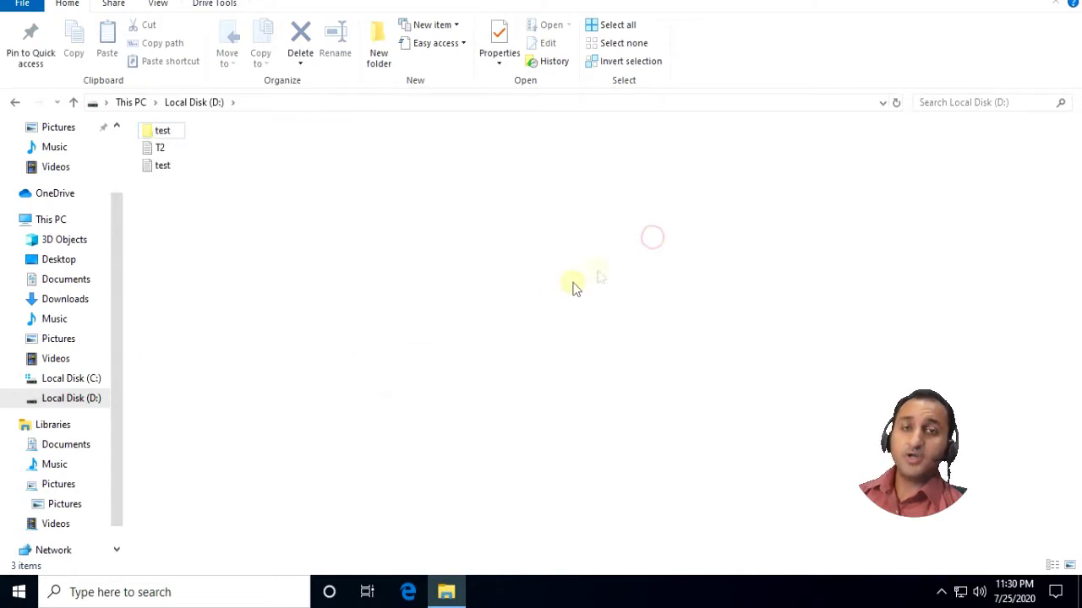
Step: Change the layout of the D: drive's items to Details
{"action": "right_click", "coordinate": [336, 217]}
{"action": "mouse_move", "coordinate": [431, 225]}
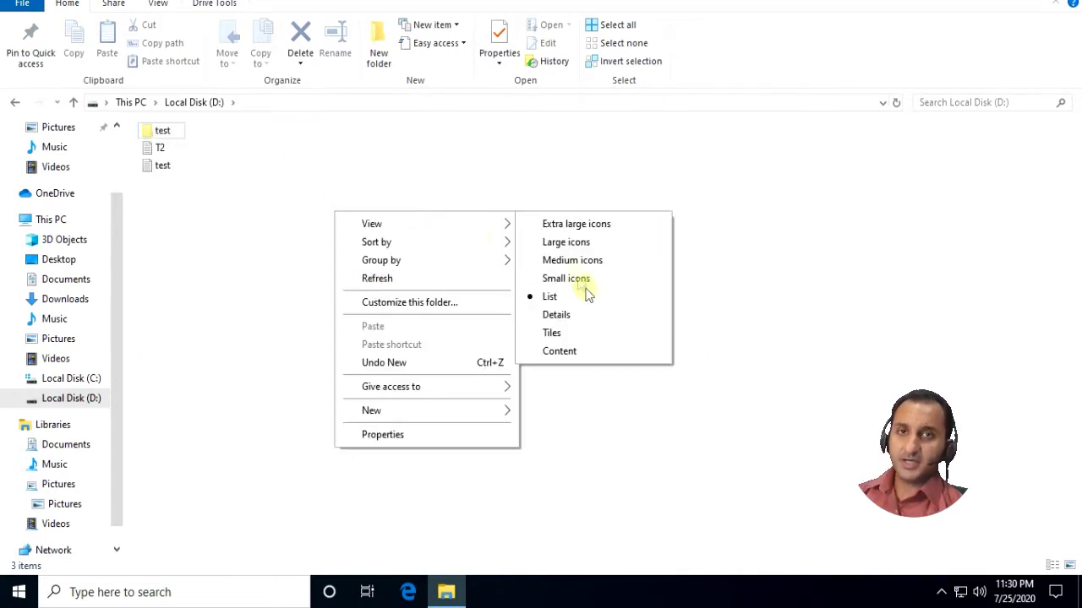
{"action": "left_click", "coordinate": [594, 313]}
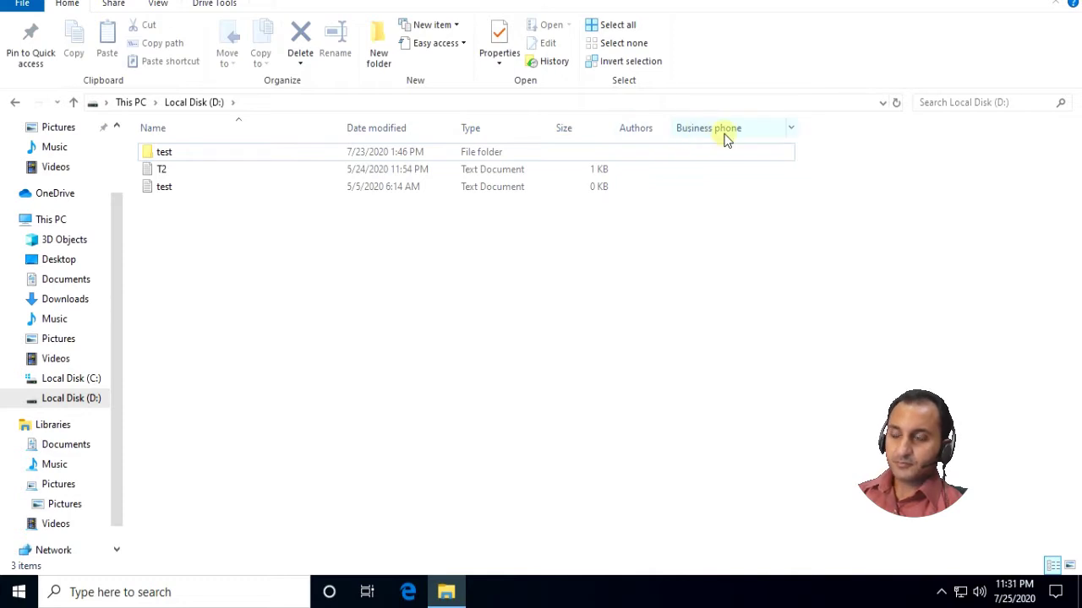
Step: Look through the full list of available detail columns and remove the Authors column from the D: drive's view
{"action": "right_click", "coordinate": [840, 128]}
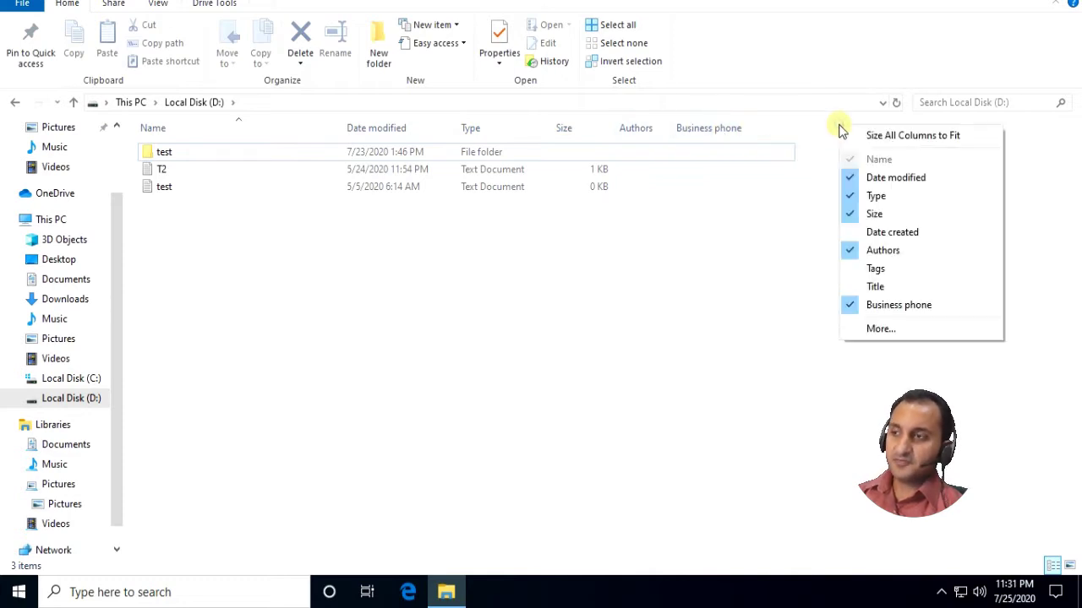
{"action": "left_click", "coordinate": [879, 330]}
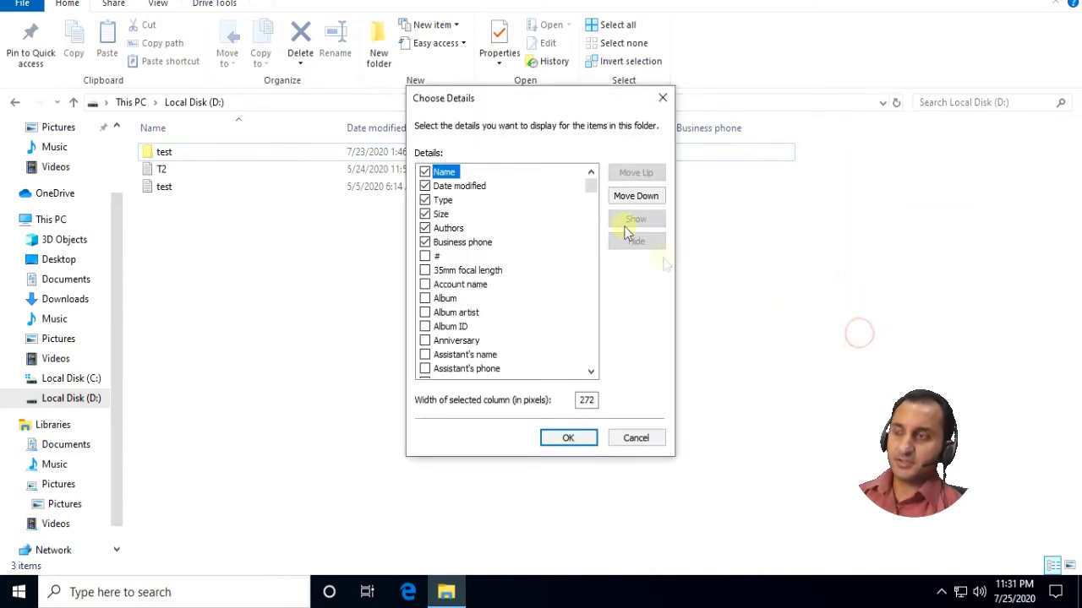
{"action": "scroll", "coordinate": [502, 355], "scroll_direction": "down", "scroll_amount": 15}
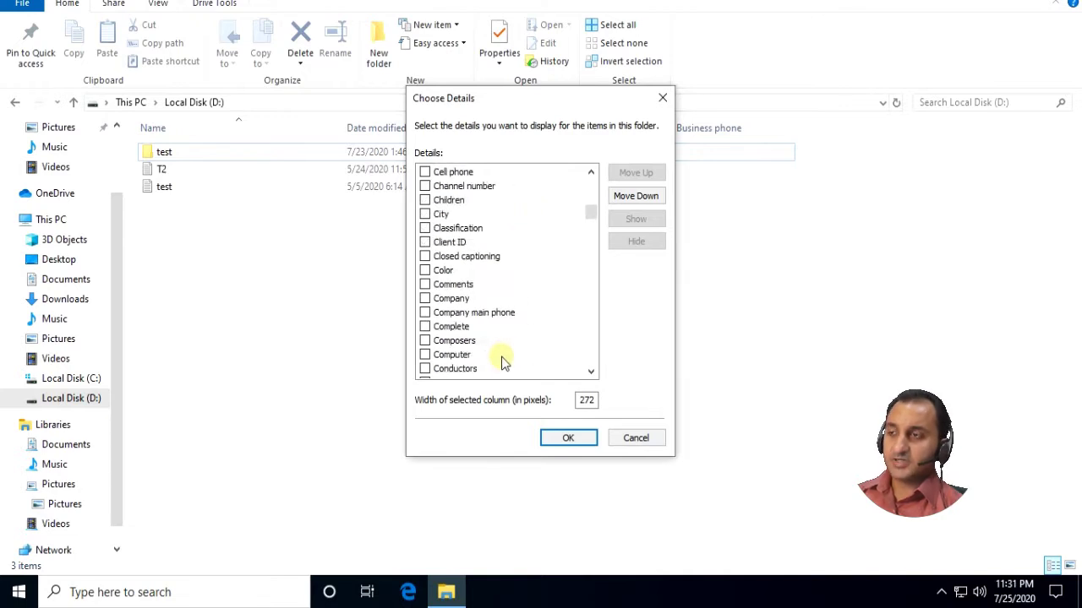
{"action": "scroll", "coordinate": [530, 357], "scroll_direction": "down", "scroll_amount": 6}
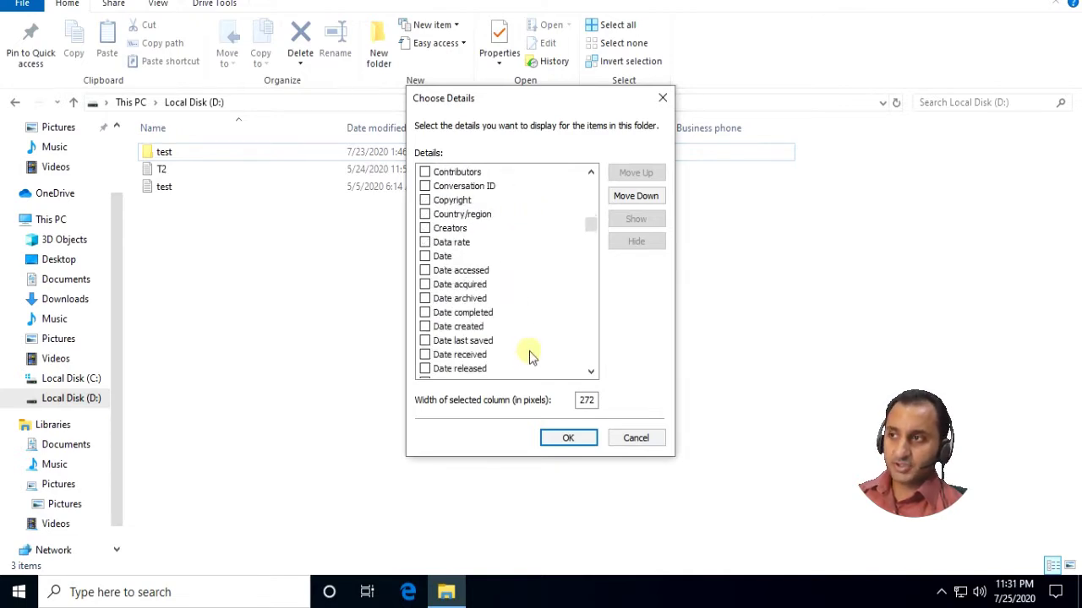
{"action": "scroll", "coordinate": [530, 357], "scroll_direction": "down", "scroll_amount": 20}
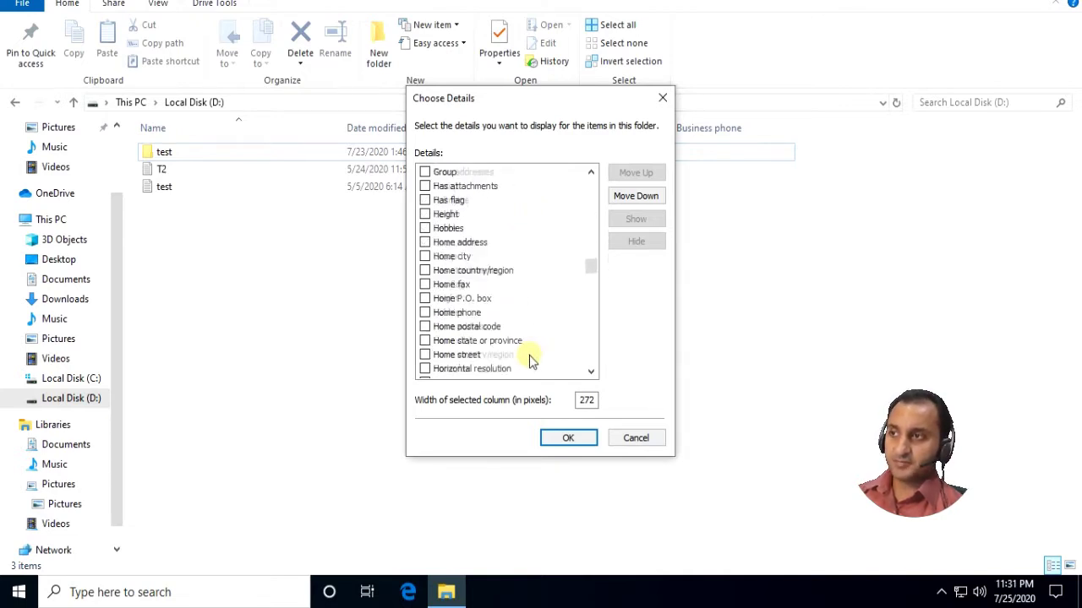
{"action": "scroll", "coordinate": [529, 362], "scroll_direction": "down", "scroll_amount": 1}
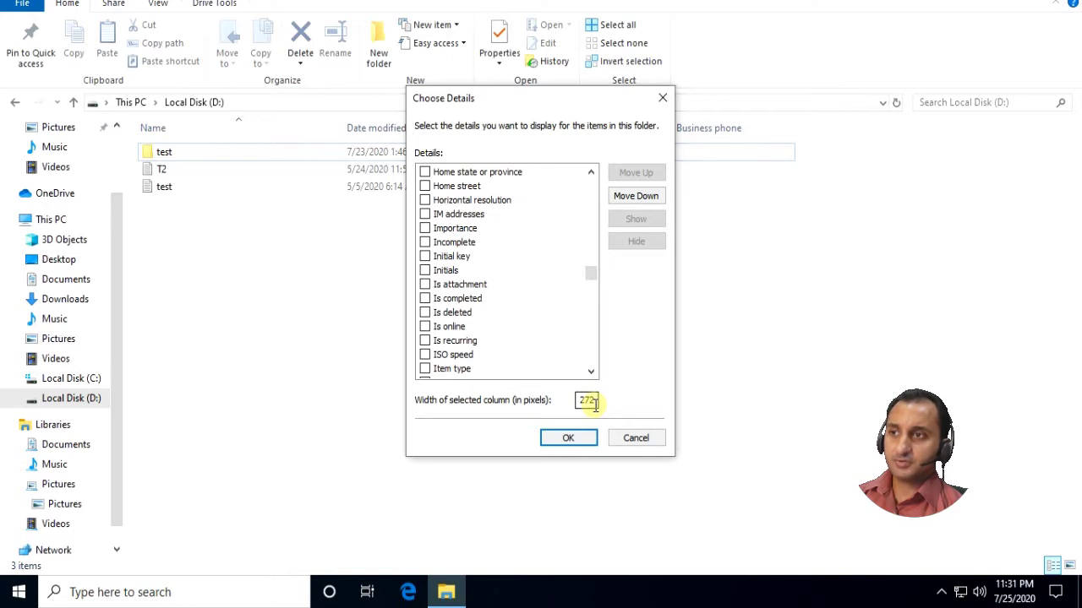
{"action": "left_click_drag", "start_coordinate": [592, 273], "coordinate": [591, 174]}
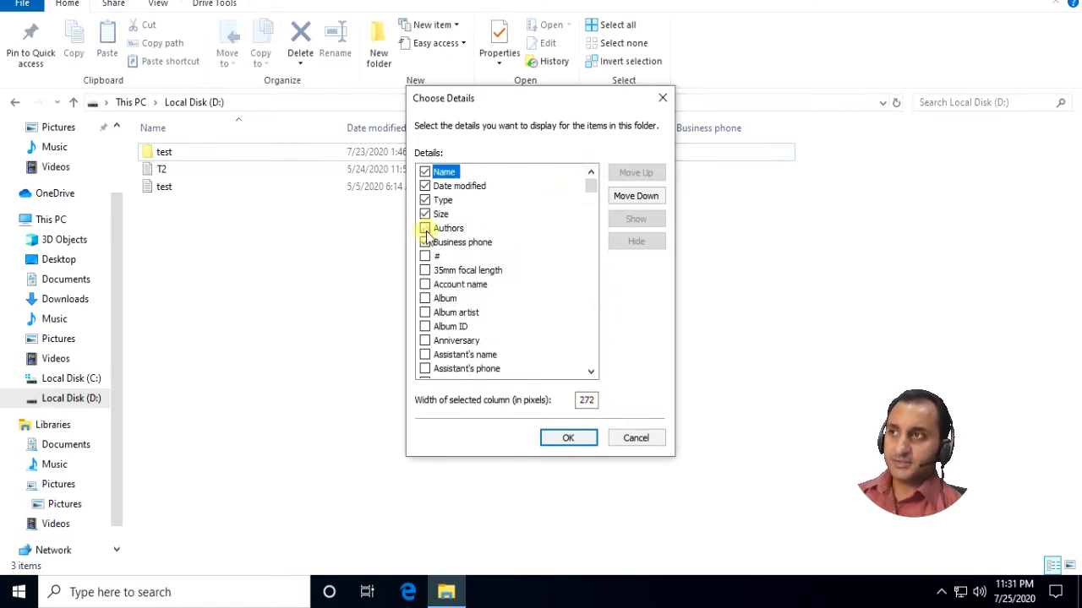
{"action": "left_click", "coordinate": [563, 438]}
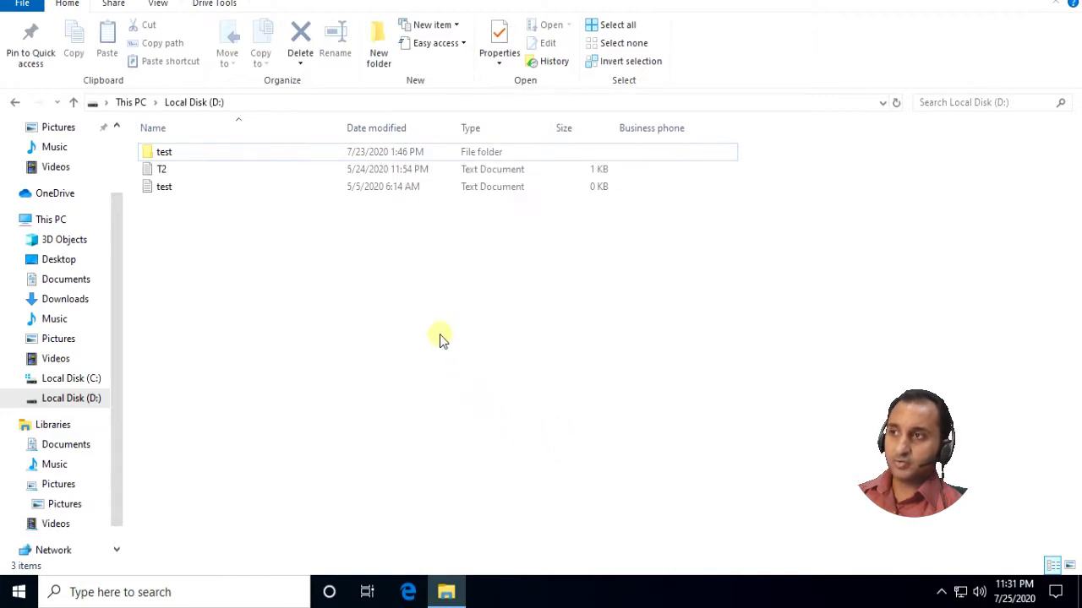
Step: Sort the D: drive's items by name and by date modified, reversing the order of each
{"action": "left_click", "coordinate": [231, 133]}
{"action": "left_click", "coordinate": [233, 136]}
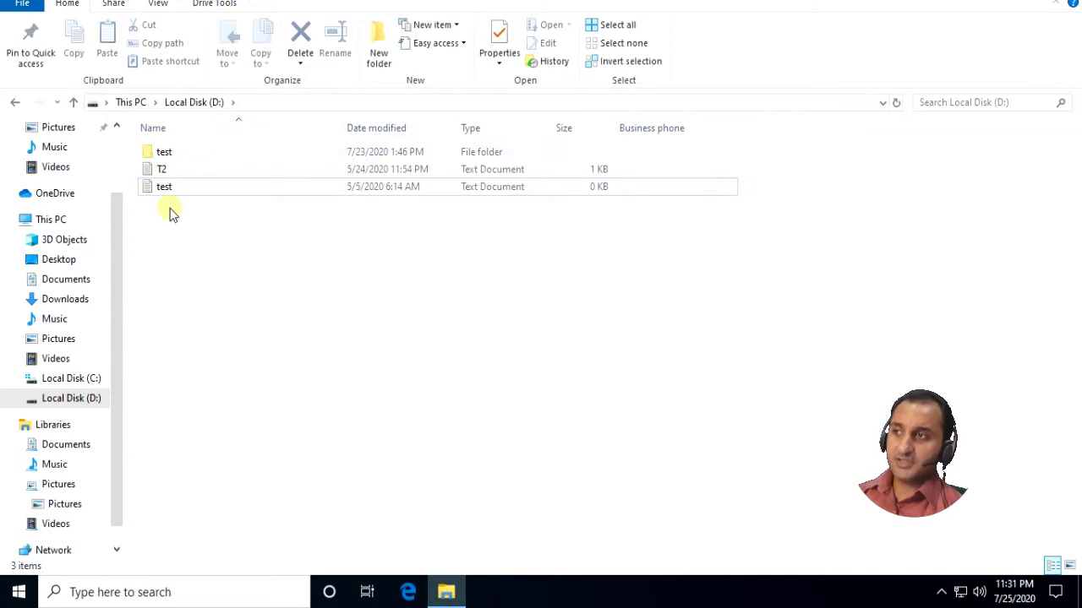
{"action": "left_click", "coordinate": [394, 133]}
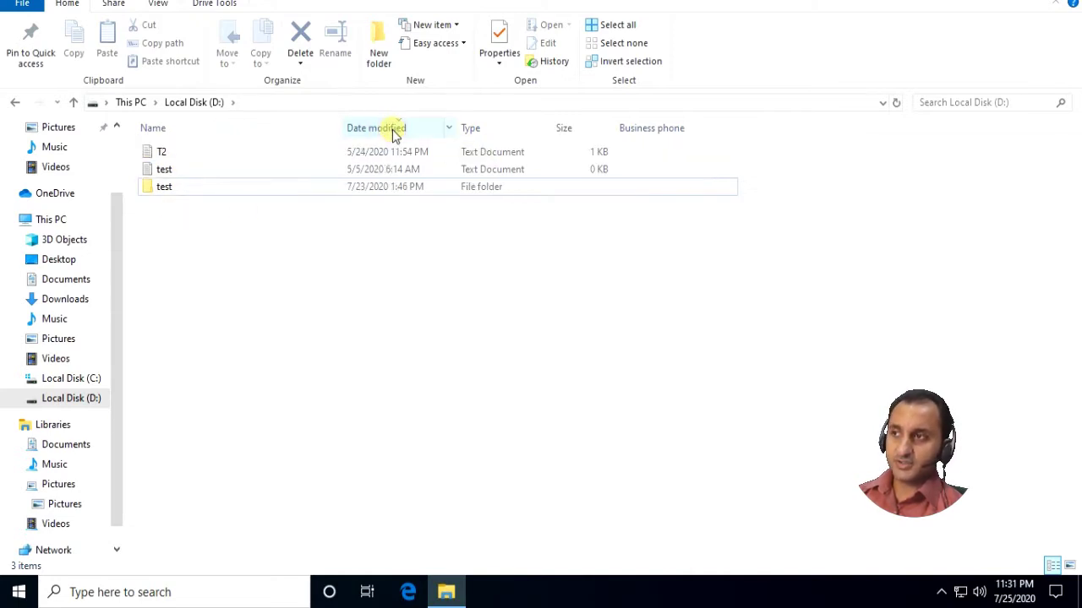
{"action": "left_click", "coordinate": [394, 132]}
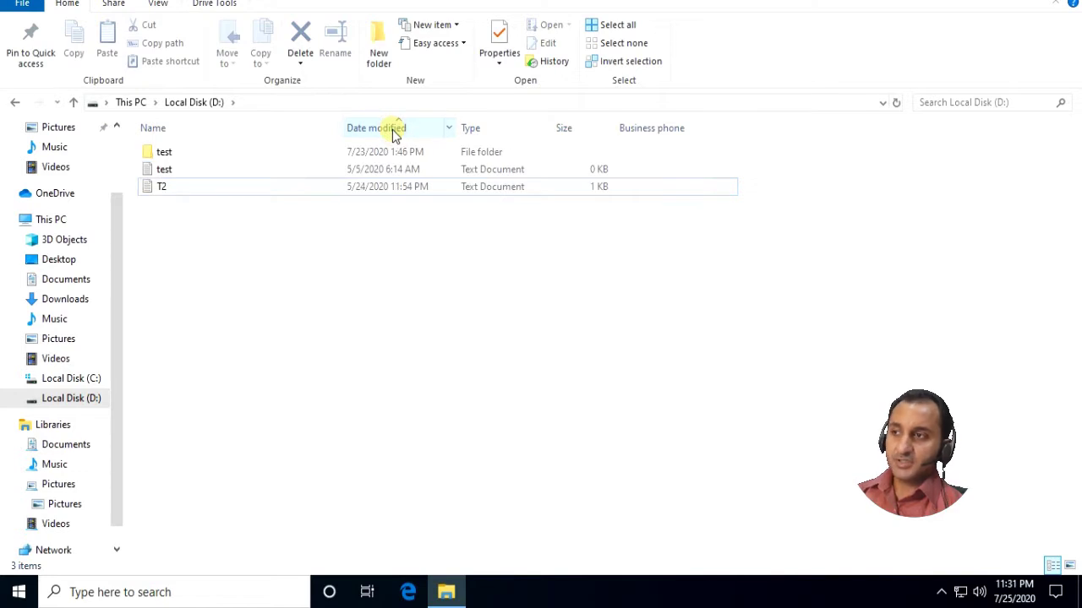
Step: Sort the D: drive's items by type and by size, reversing the order of each
{"action": "left_click", "coordinate": [510, 132]}
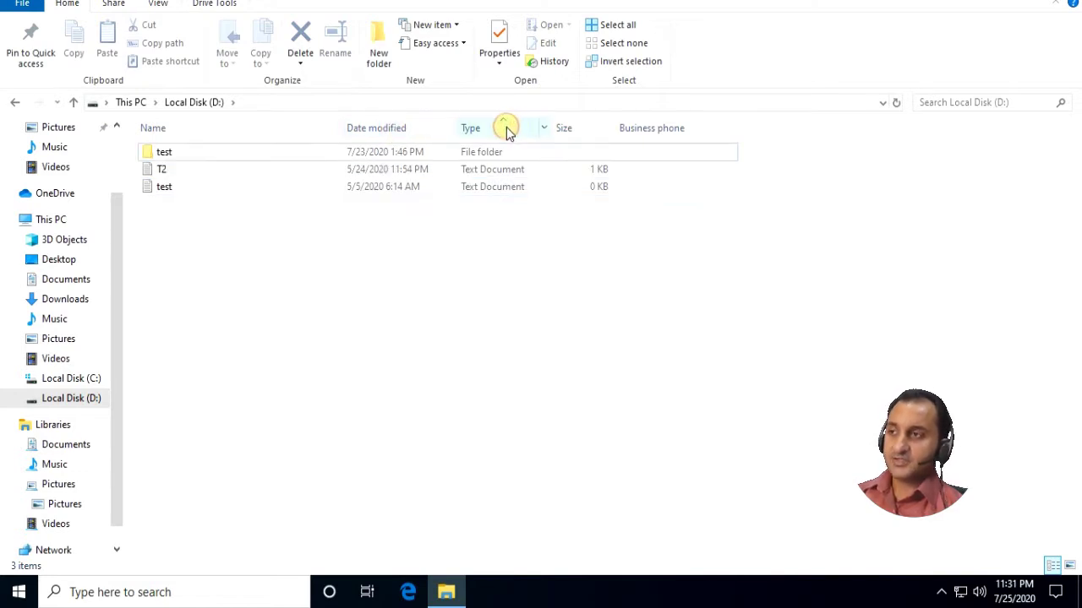
{"action": "left_click", "coordinate": [507, 133]}
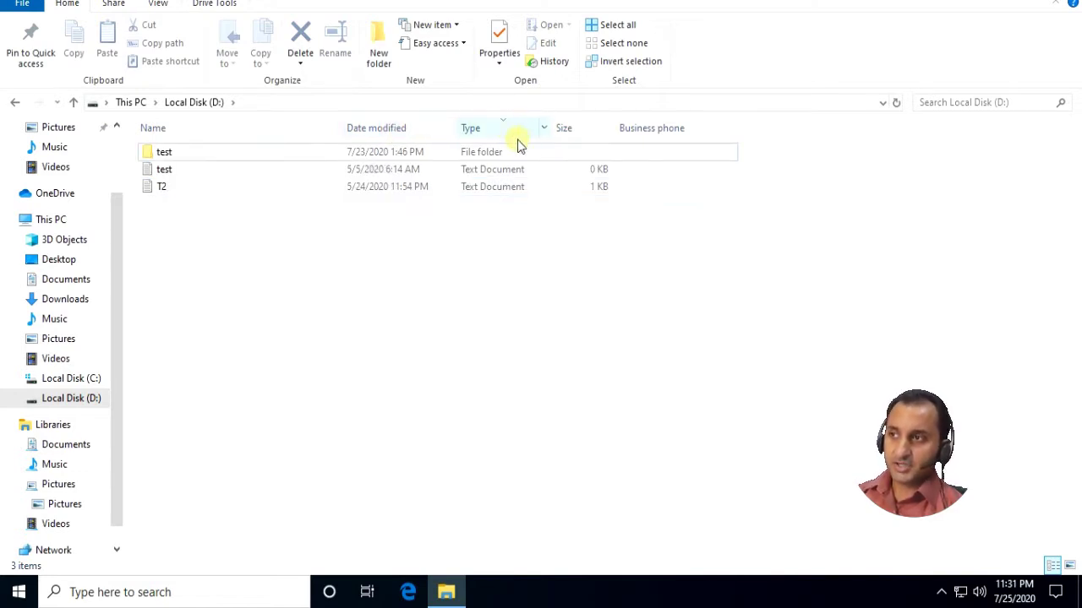
{"action": "left_click", "coordinate": [571, 131]}
{"action": "left_click", "coordinate": [571, 131]}
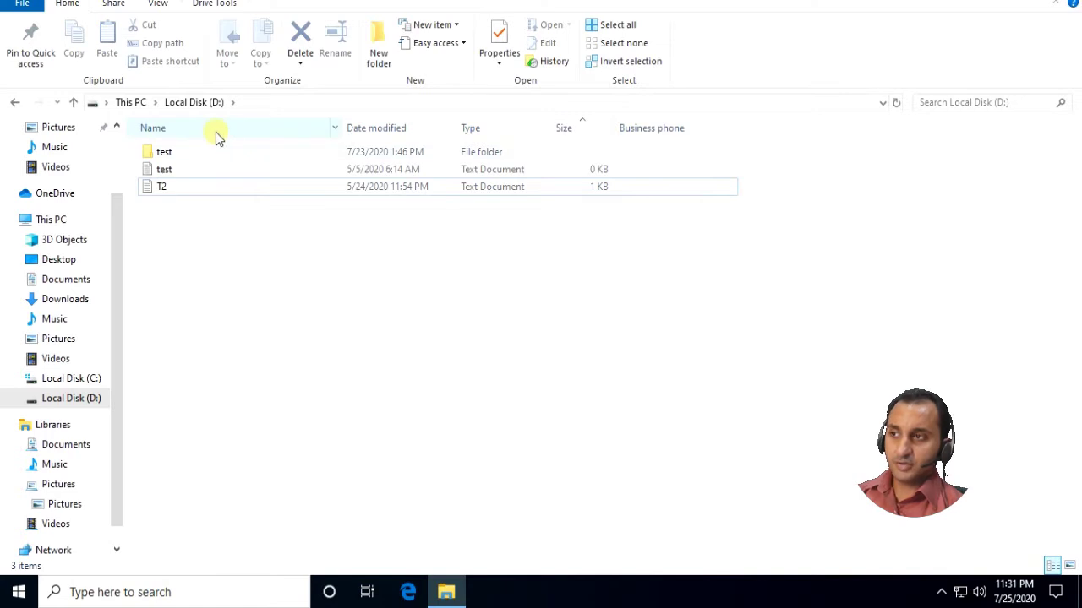
Step: Review the sorting options for the D: drive and group its items by name
{"action": "right_click", "coordinate": [265, 227]}
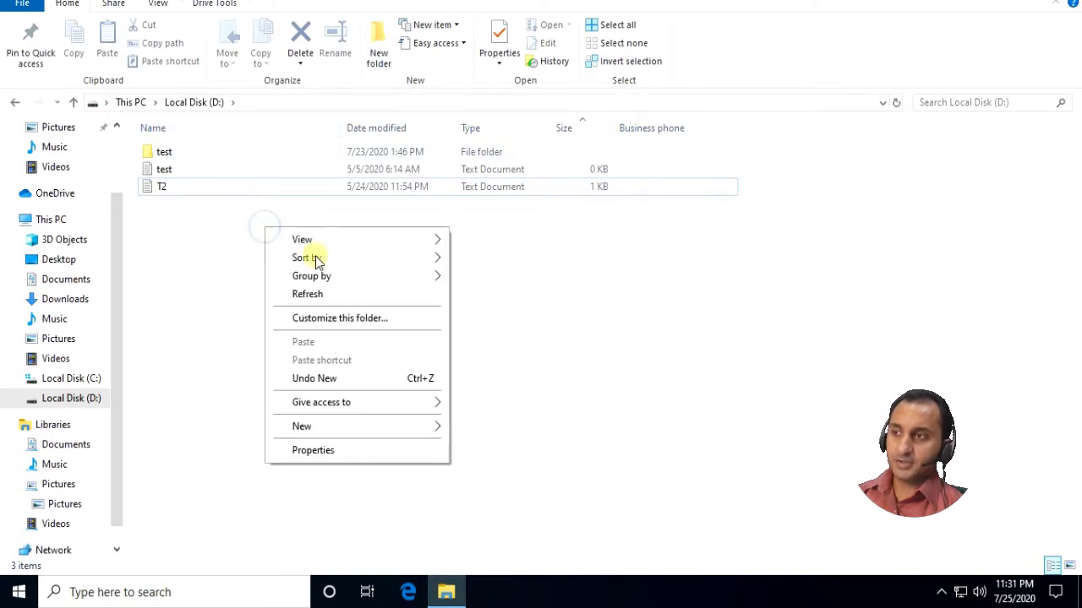
{"action": "mouse_move", "coordinate": [315, 258]}
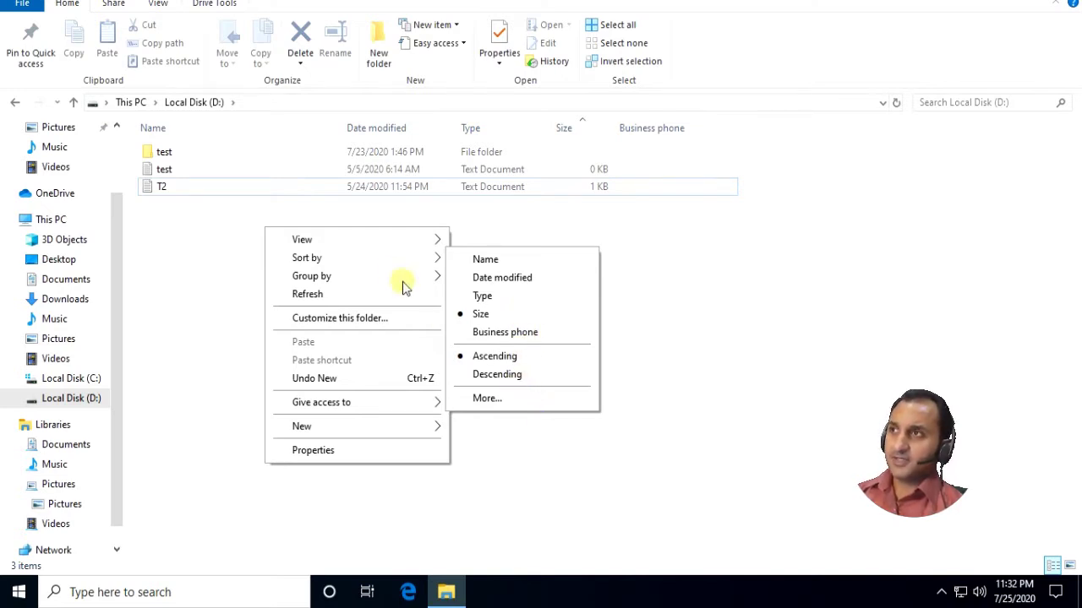
{"action": "mouse_move", "coordinate": [385, 285]}
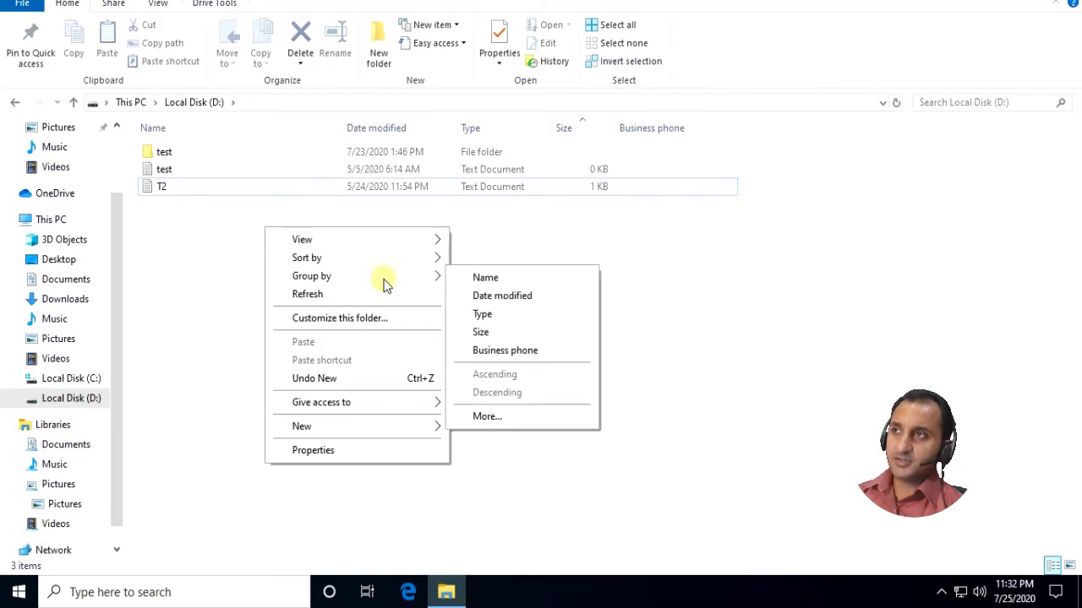
{"action": "left_click", "coordinate": [487, 279]}
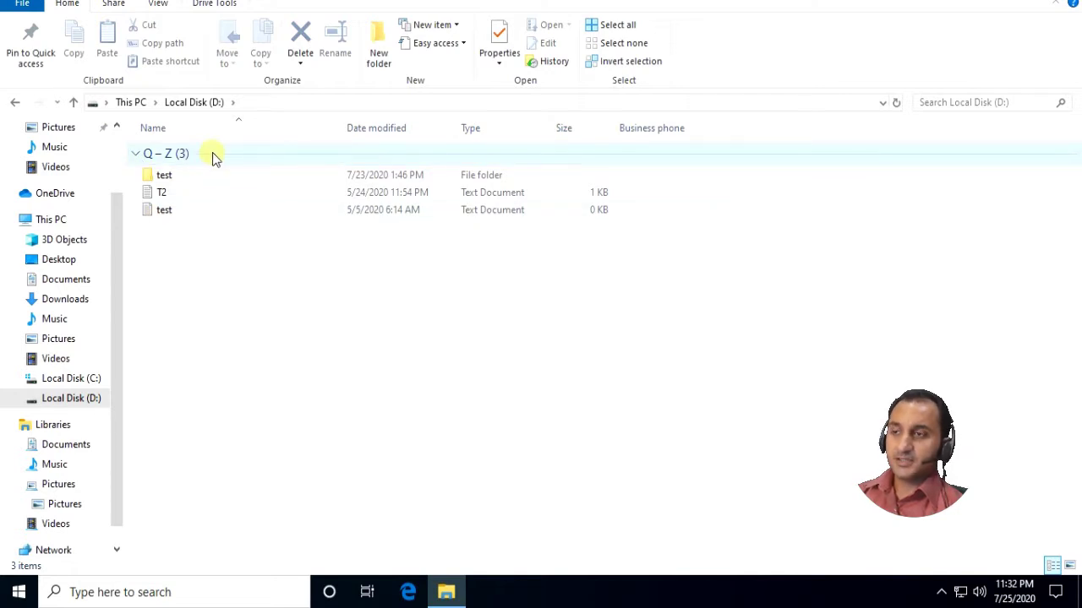
Step: Group the D: drive's items by date modified and by type
{"action": "right_click", "coordinate": [236, 244]}
{"action": "mouse_move", "coordinate": [326, 296]}
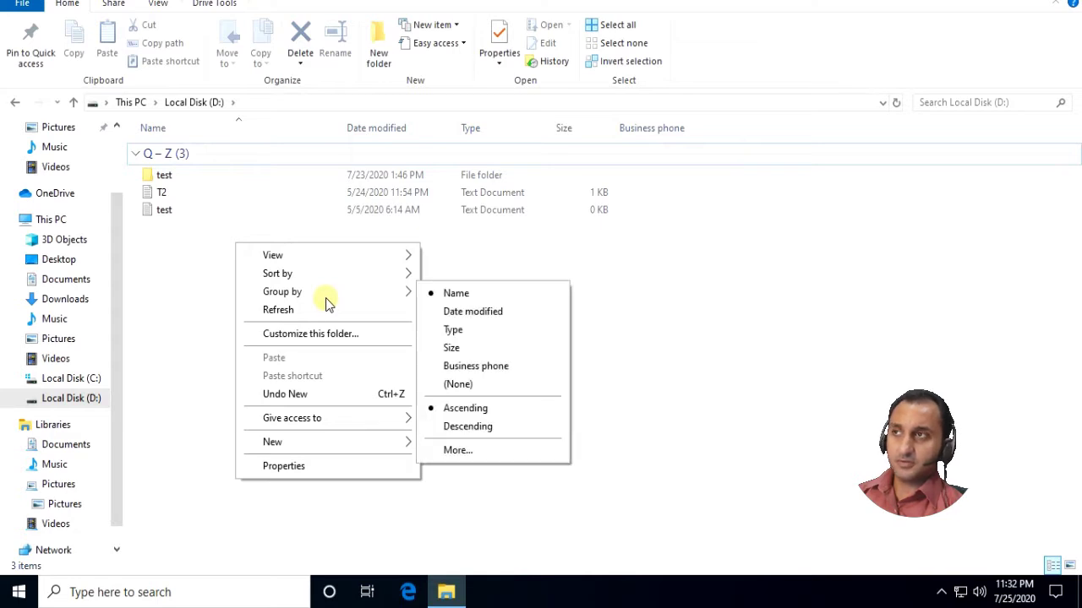
{"action": "left_click", "coordinate": [478, 321]}
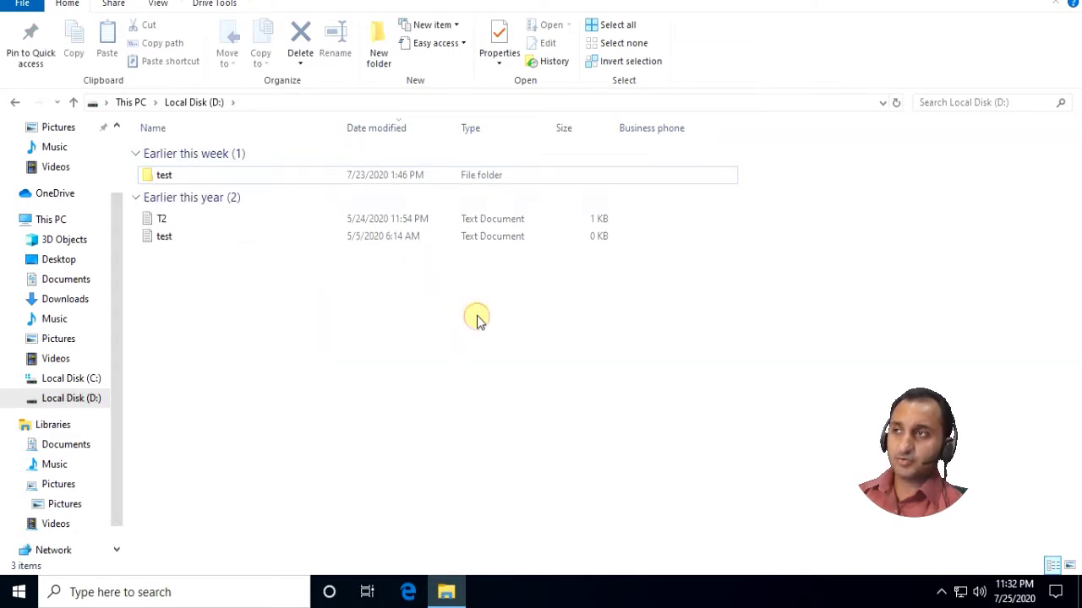
{"action": "right_click", "coordinate": [273, 318]}
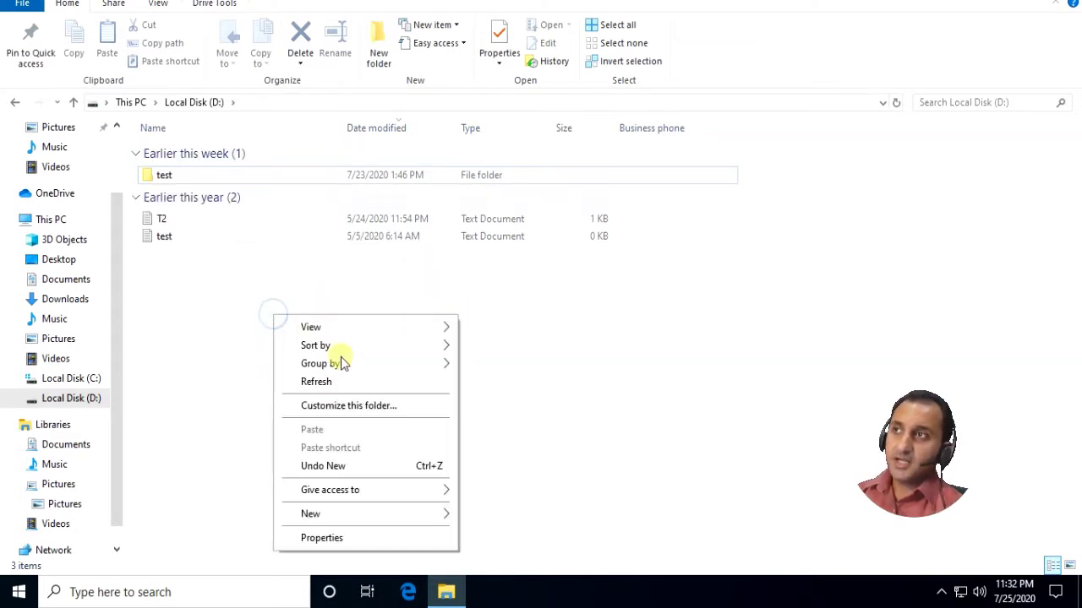
{"action": "mouse_move", "coordinate": [343, 364]}
{"action": "left_click", "coordinate": [517, 403]}
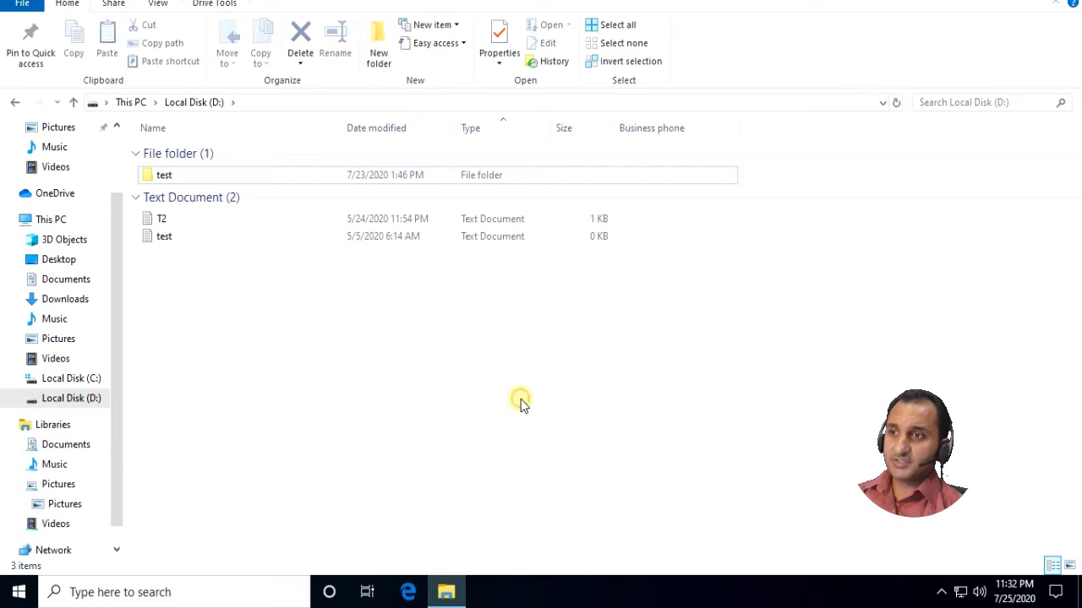
Step: Group the D: drive's items by size and by business phone
{"action": "right_click", "coordinate": [205, 285]}
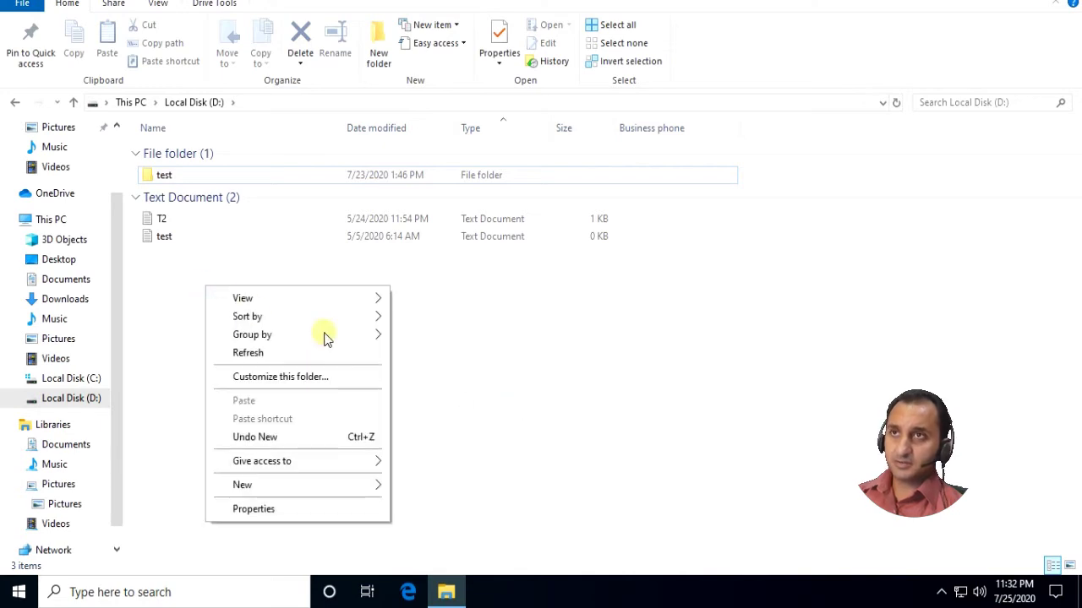
{"action": "mouse_move", "coordinate": [326, 336]}
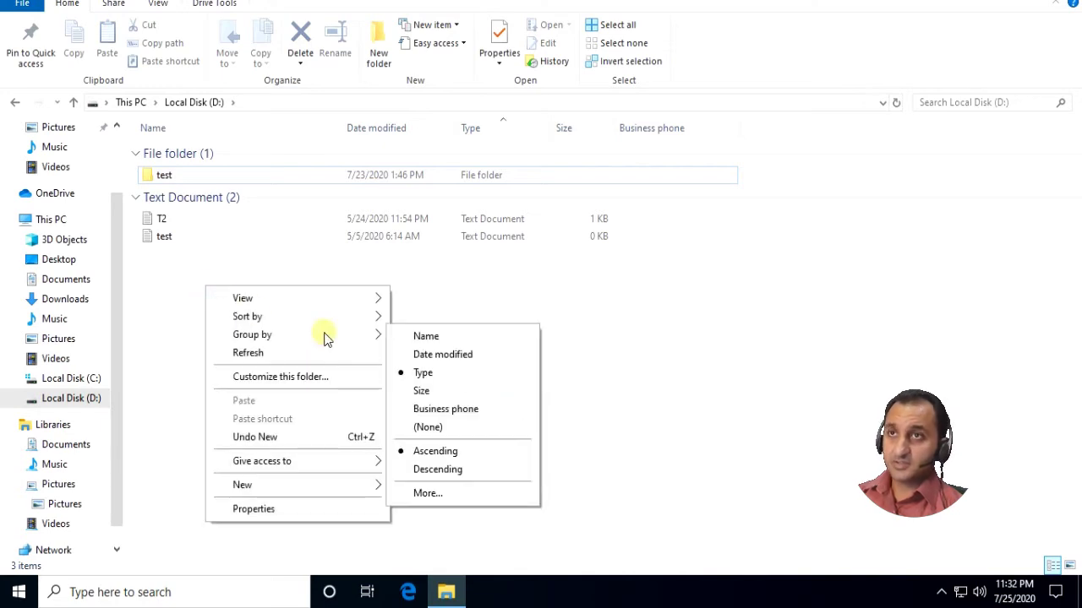
{"action": "left_click", "coordinate": [449, 393]}
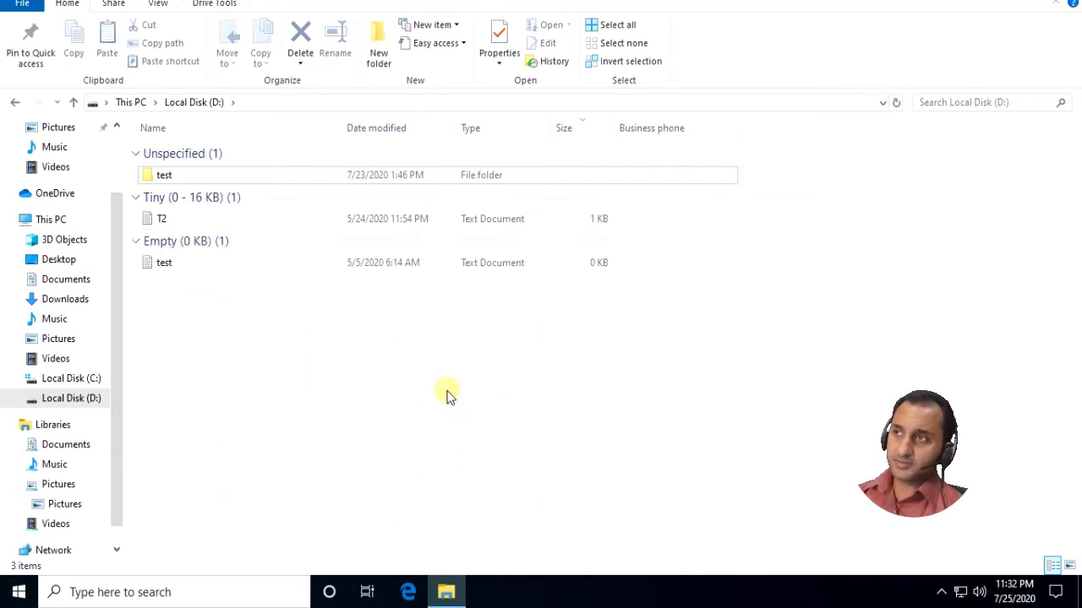
{"action": "right_click", "coordinate": [258, 340]}
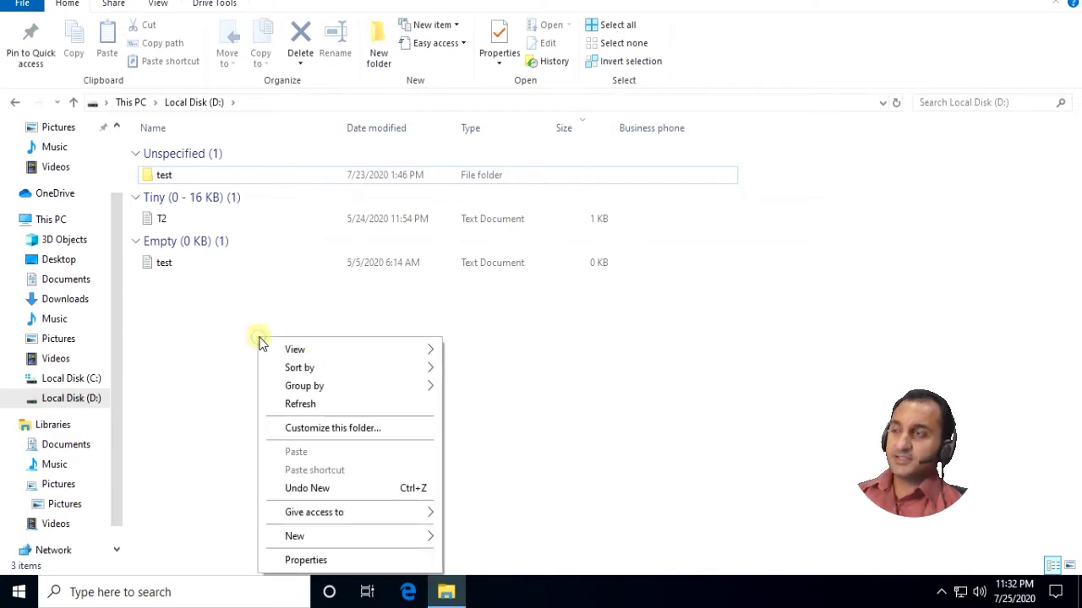
{"action": "mouse_move", "coordinate": [368, 394]}
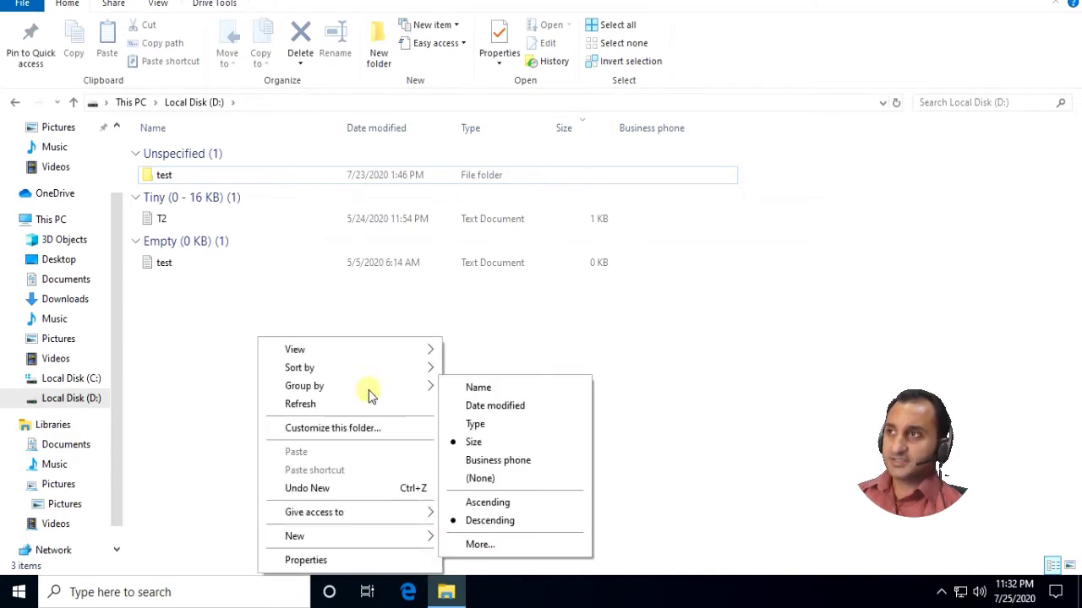
{"action": "left_click", "coordinate": [545, 461]}
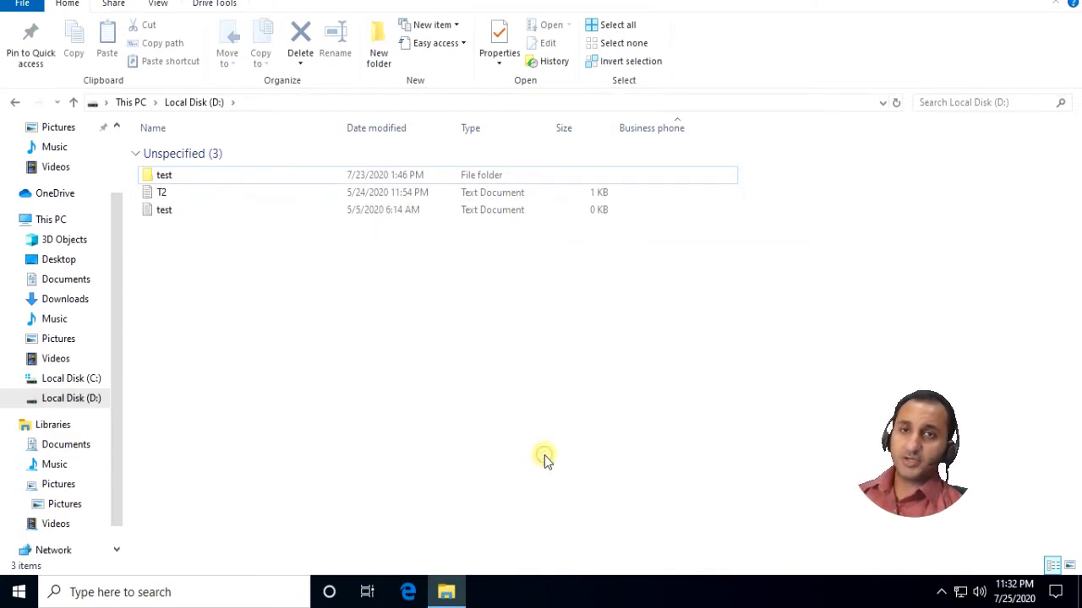
Step: View the folder customization settings for the D: drive and close them without changing anything
{"action": "right_click", "coordinate": [295, 281]}
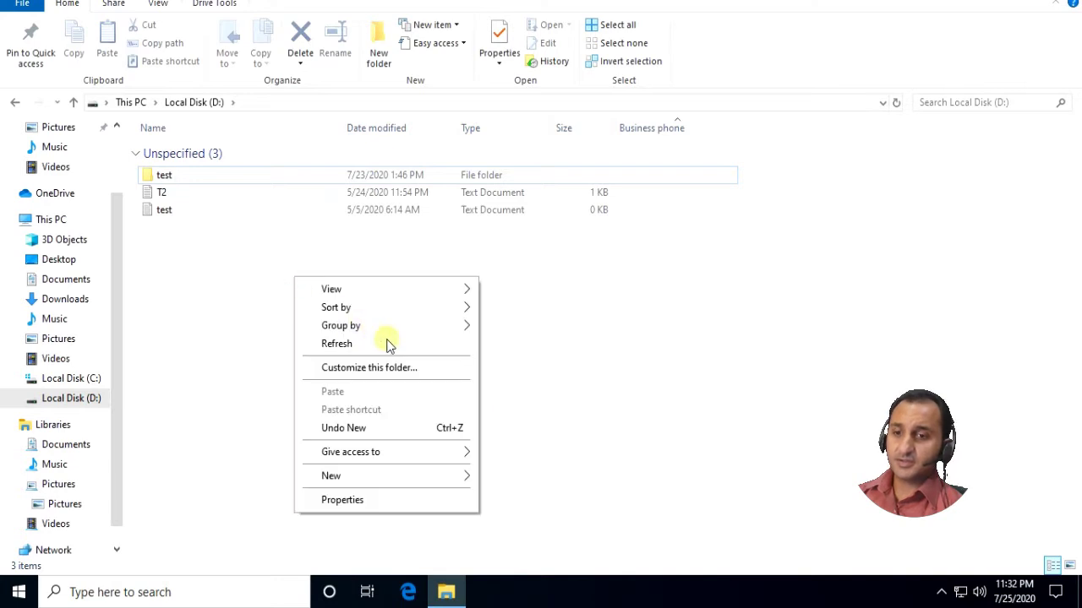
{"action": "mouse_move", "coordinate": [388, 321]}
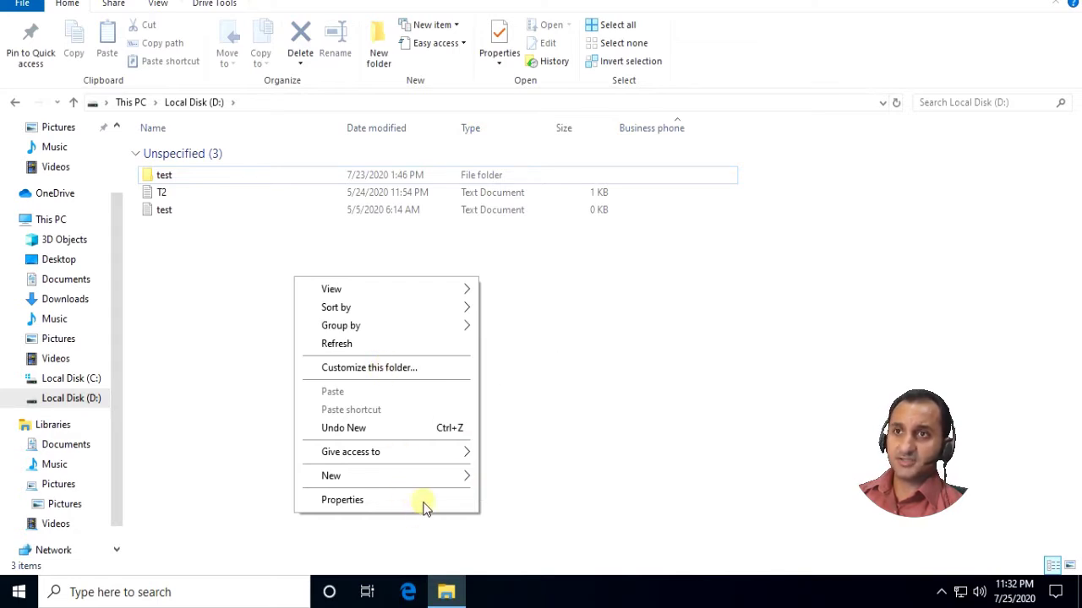
{"action": "left_click", "coordinate": [397, 370]}
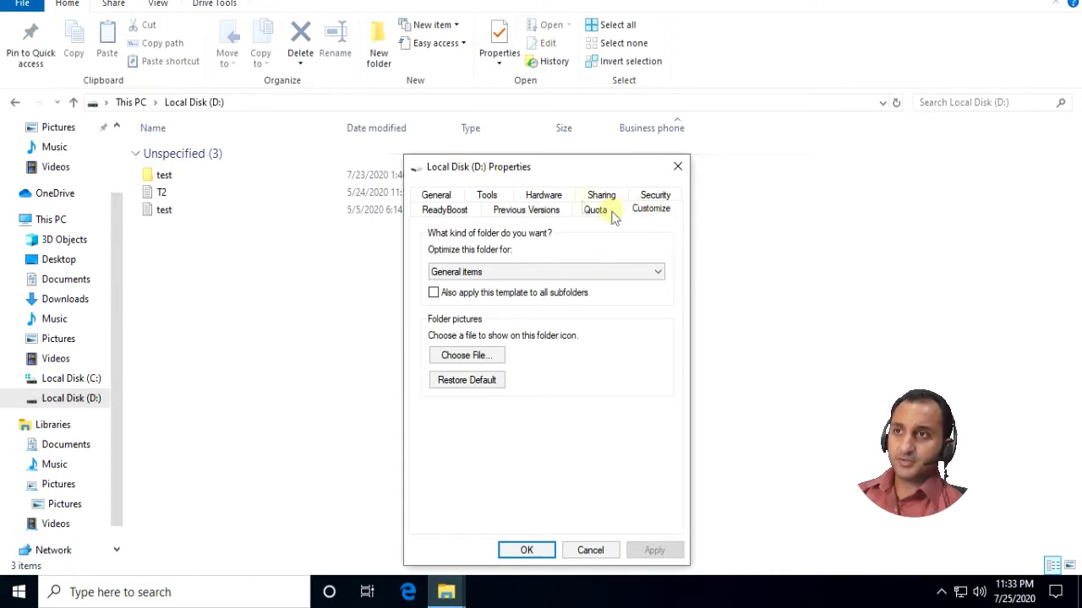
{"action": "left_click", "coordinate": [677, 167]}
Step: Open the D: drive's properties, review the folder type and folder picture options, and cancel without changes
{"action": "right_click", "coordinate": [248, 270]}
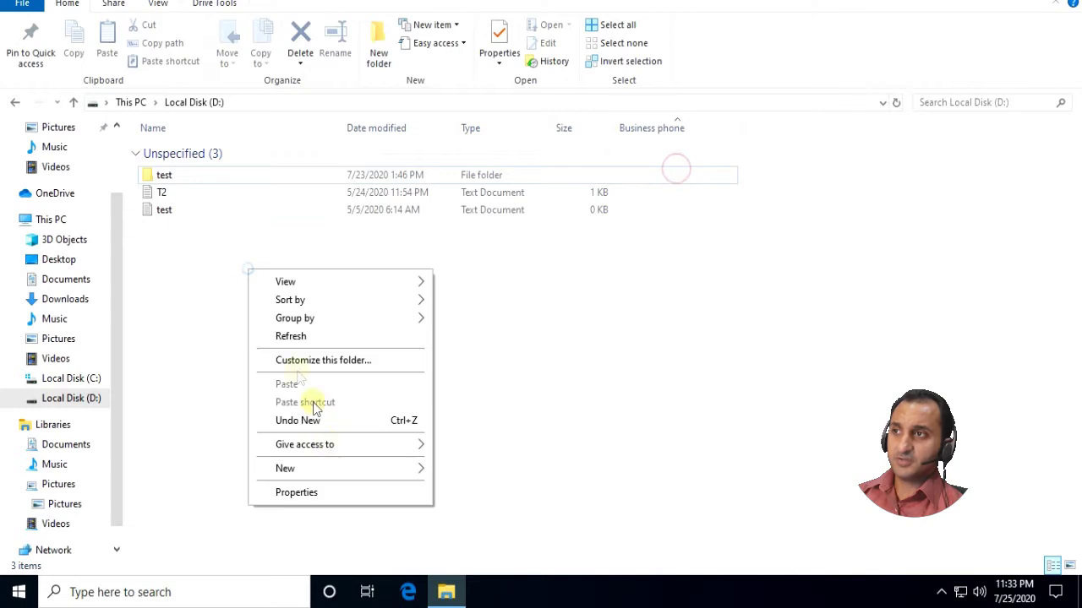
{"action": "left_click", "coordinate": [346, 495]}
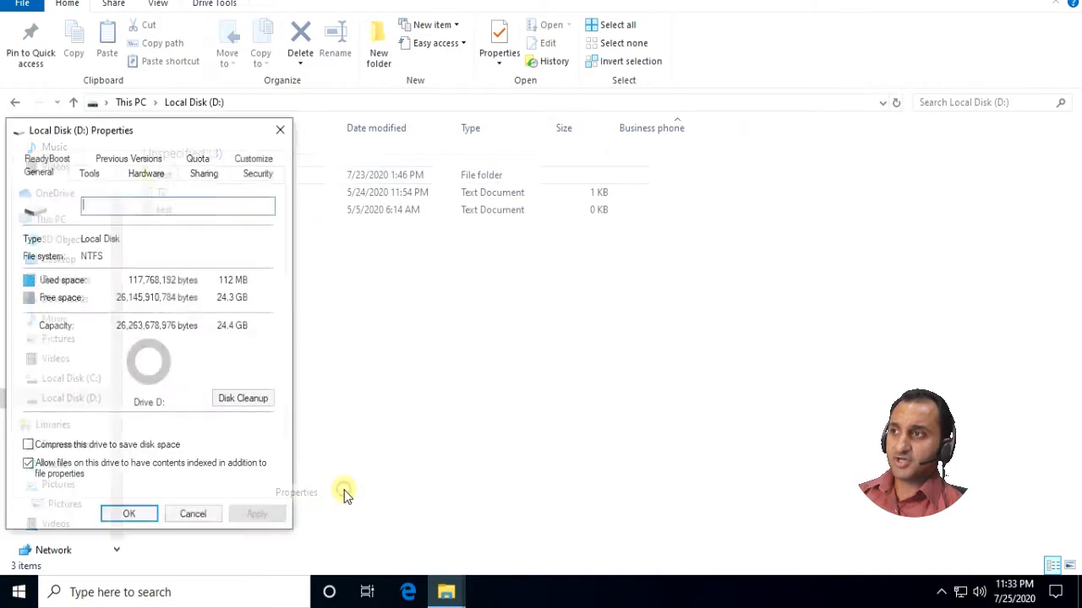
{"action": "left_click", "coordinate": [241, 162]}
{"action": "left_click_drag", "start_coordinate": [228, 138], "coordinate": [519, 148]}
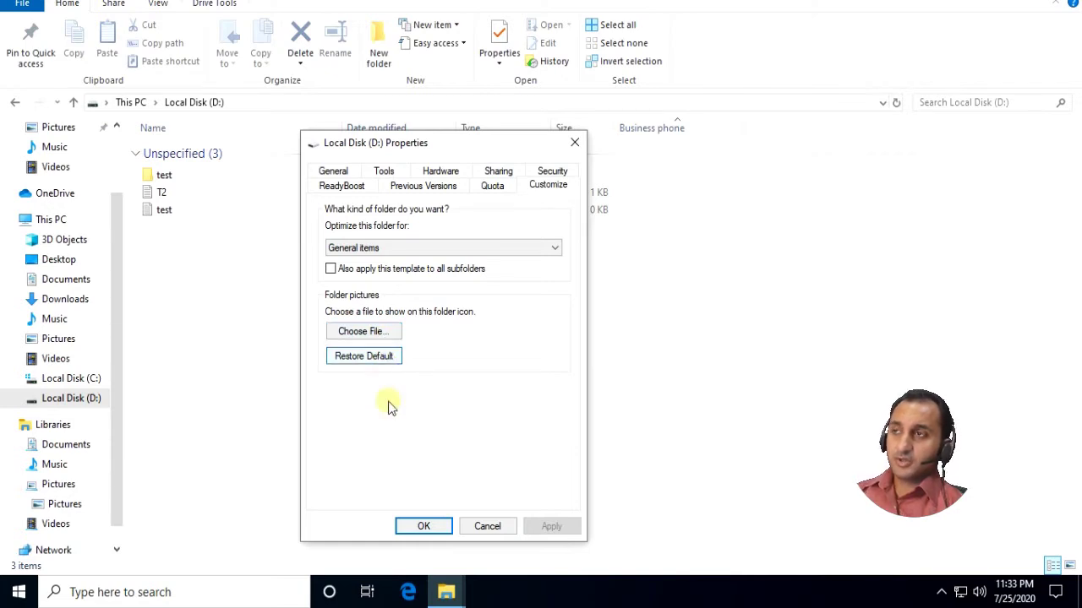
{"action": "left_click", "coordinate": [485, 528]}
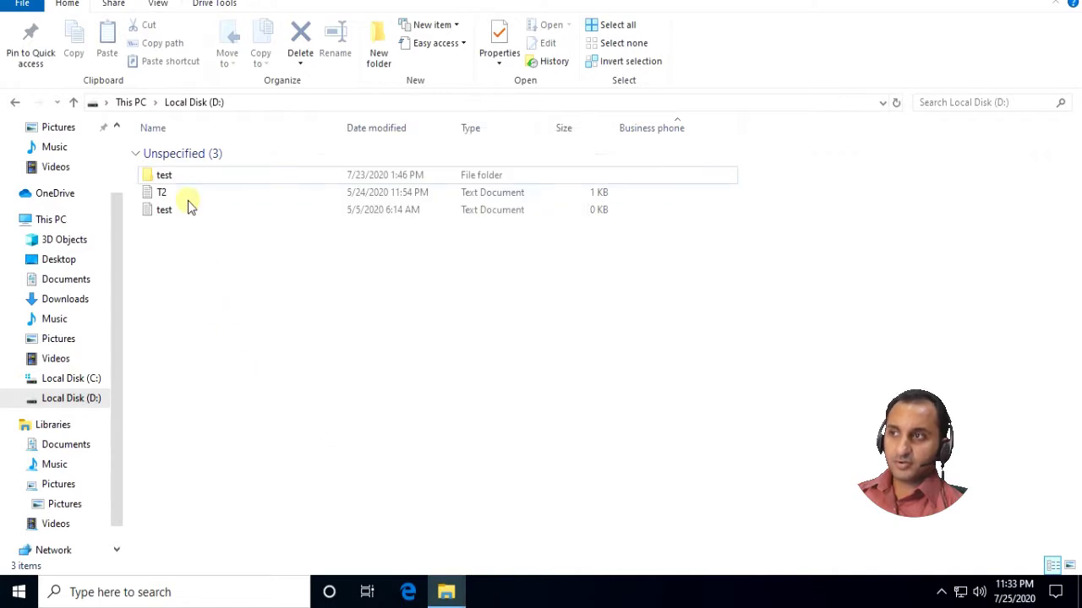
Step: Compare the commands available for the D: drive's empty area with those for the test folder
{"action": "right_click", "coordinate": [186, 273]}
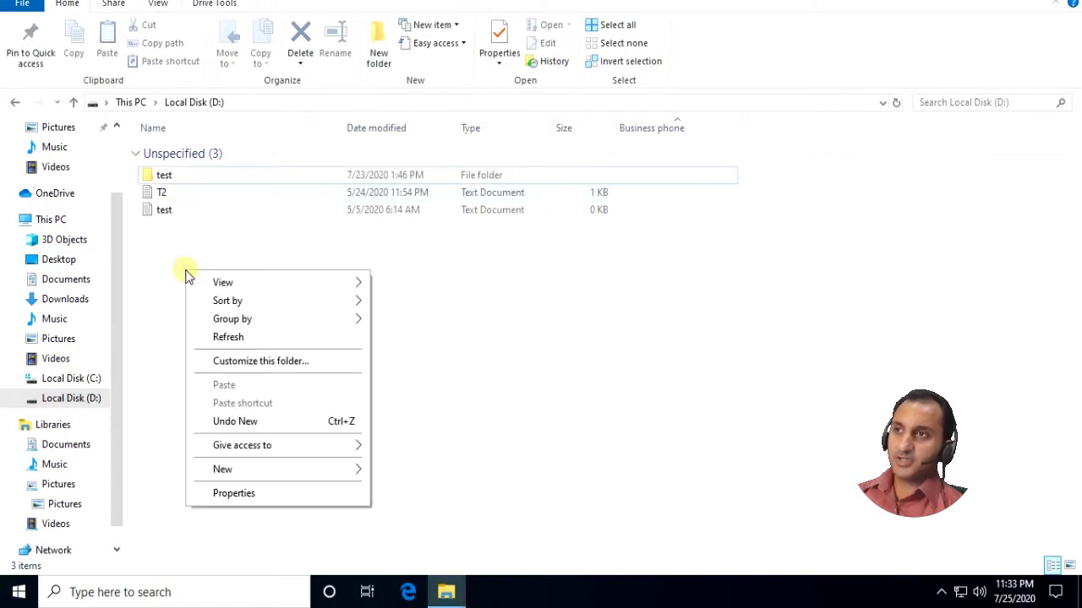
{"action": "left_click", "coordinate": [155, 175]}
{"action": "right_click", "coordinate": [154, 175]}
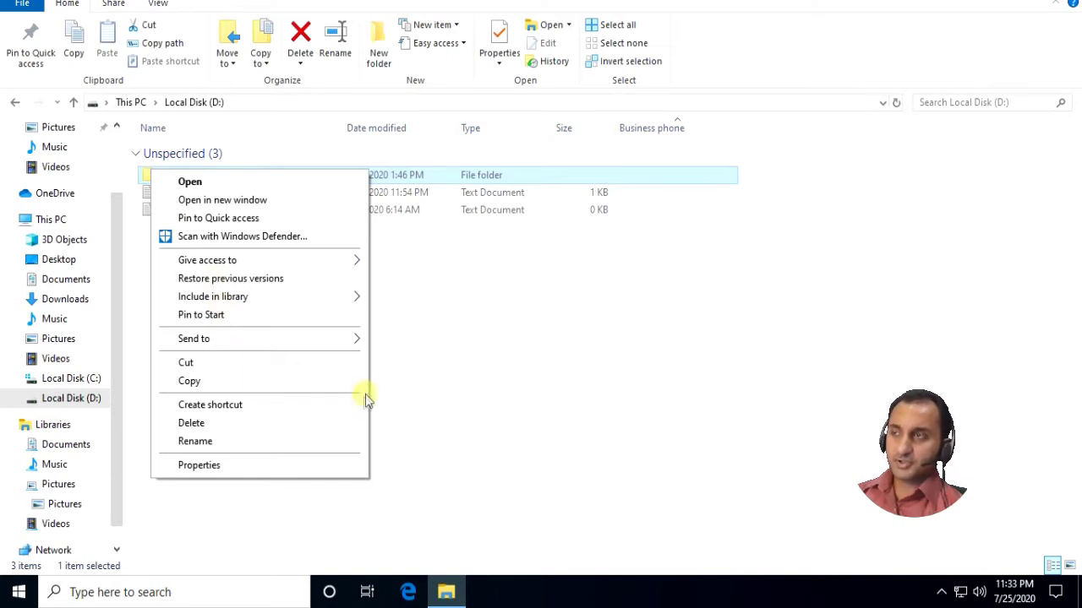
Step: Review the access options for the D: drive, view its advanced sharing settings, and cancel without changes
{"action": "right_click", "coordinate": [419, 363]}
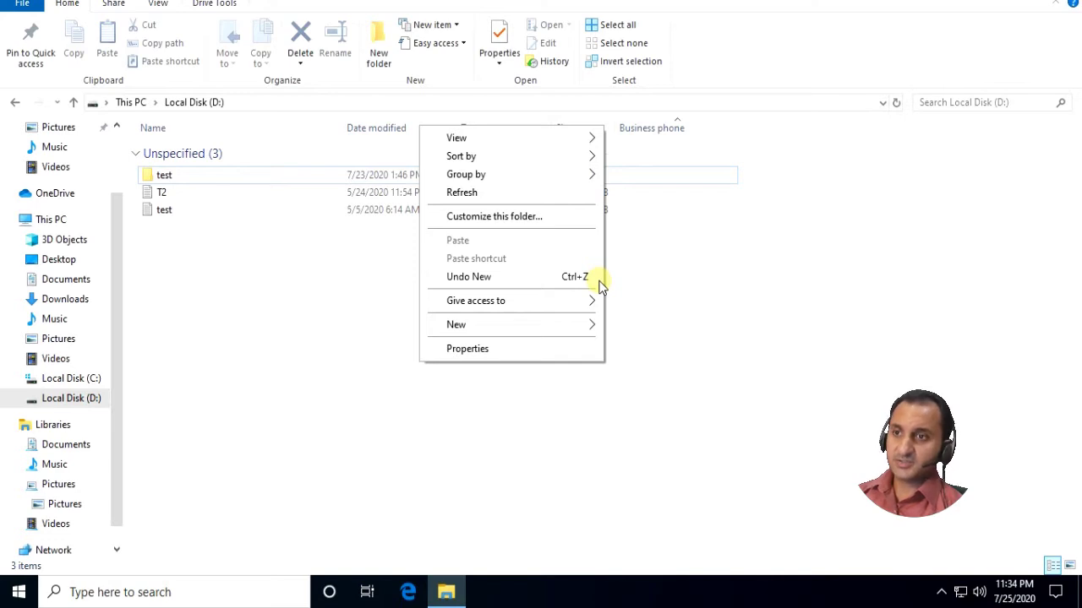
{"action": "mouse_move", "coordinate": [589, 304]}
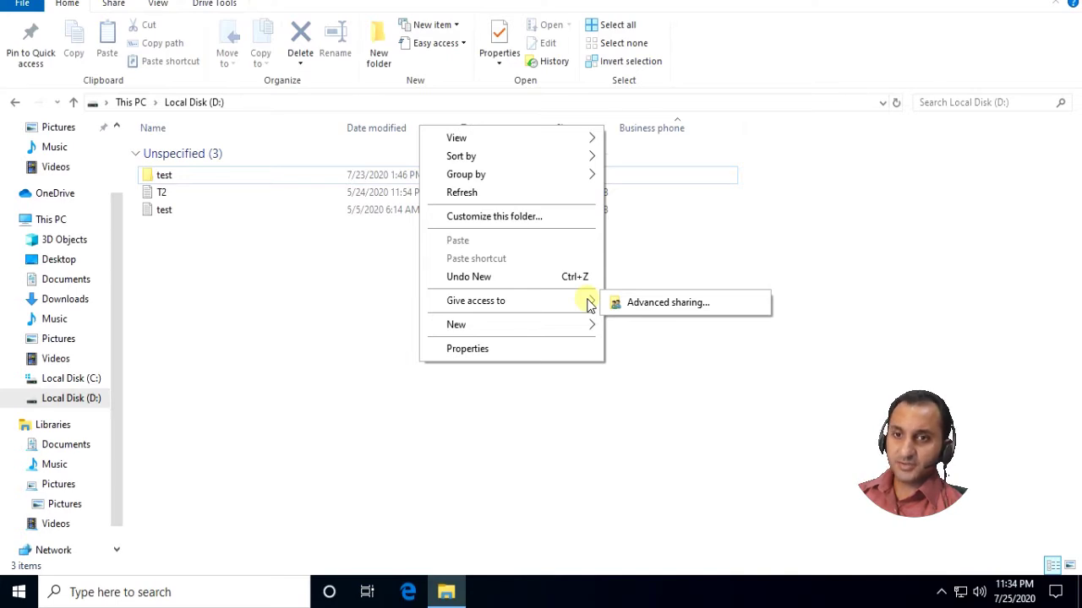
{"action": "left_click", "coordinate": [620, 304]}
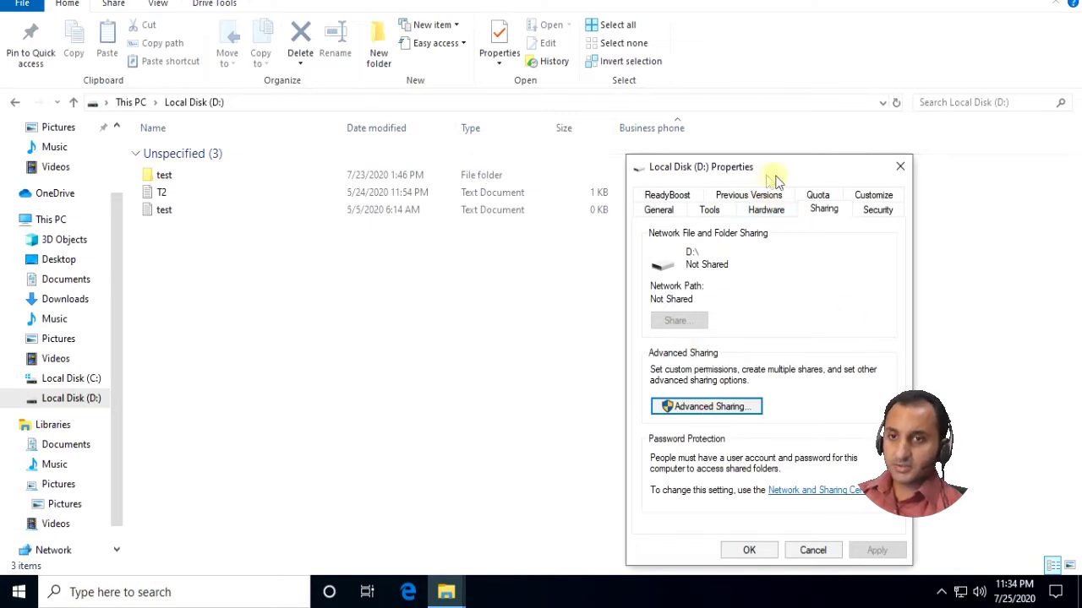
{"action": "left_click", "coordinate": [810, 550]}
Step: Start creating a new shortcut on the D: drive and cancel the wizard without entering a location
{"action": "right_click", "coordinate": [172, 245]}
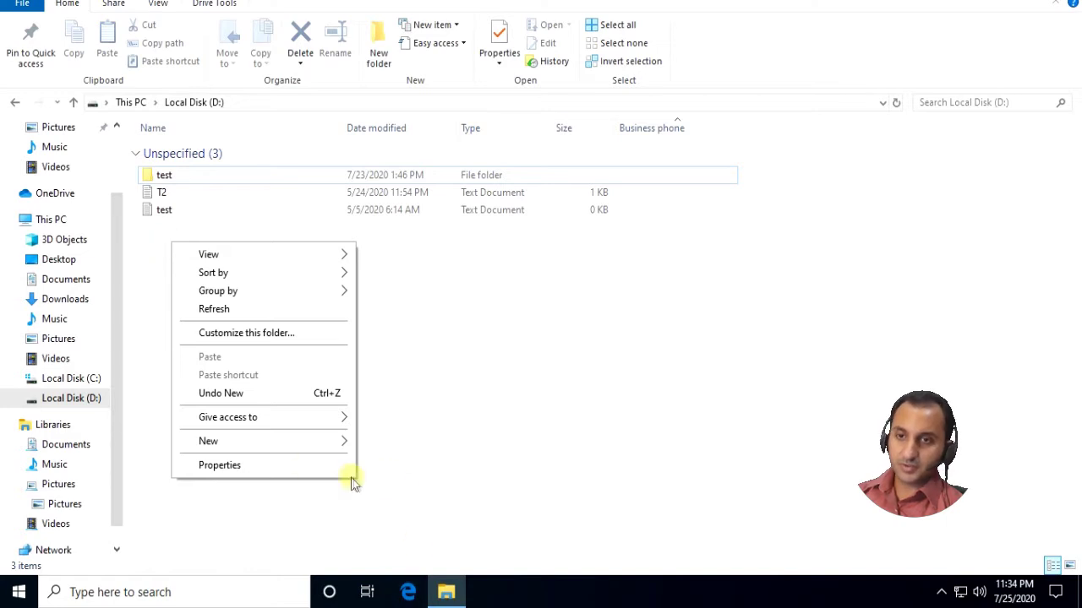
{"action": "mouse_move", "coordinate": [331, 446]}
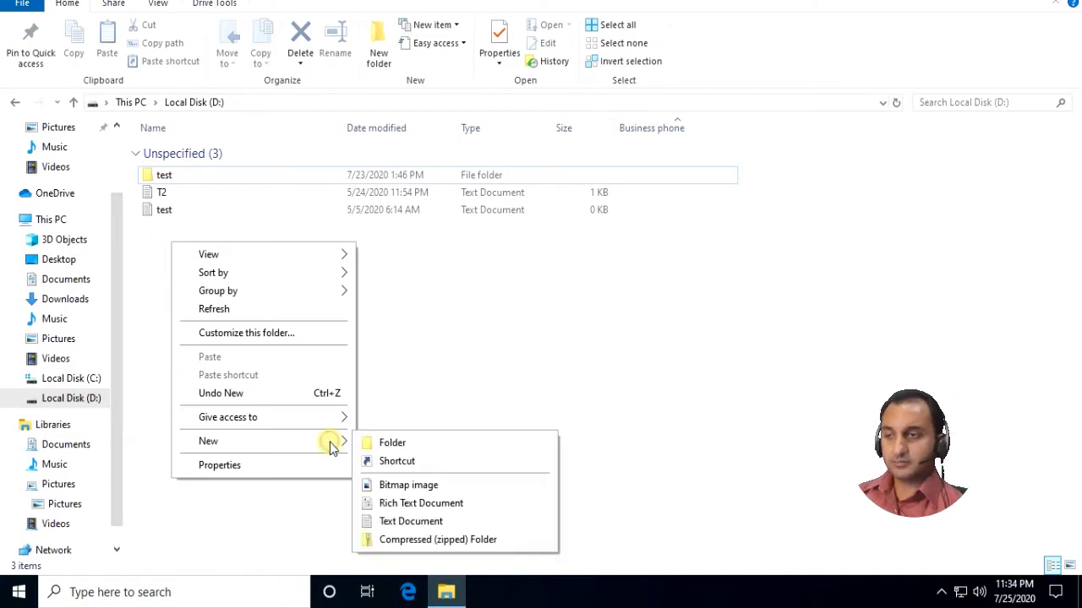
{"action": "left_click", "coordinate": [420, 464]}
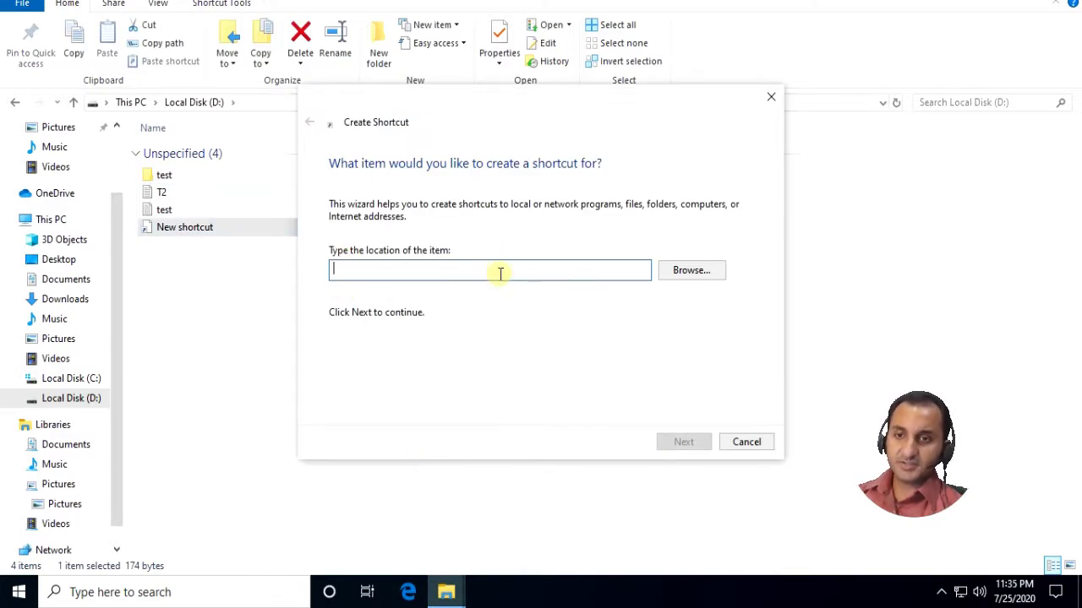
{"action": "left_click", "coordinate": [742, 442]}
Step: Create a Rich Text Document on the D: drive with its default name and open it in WordPad
{"action": "right_click", "coordinate": [155, 241]}
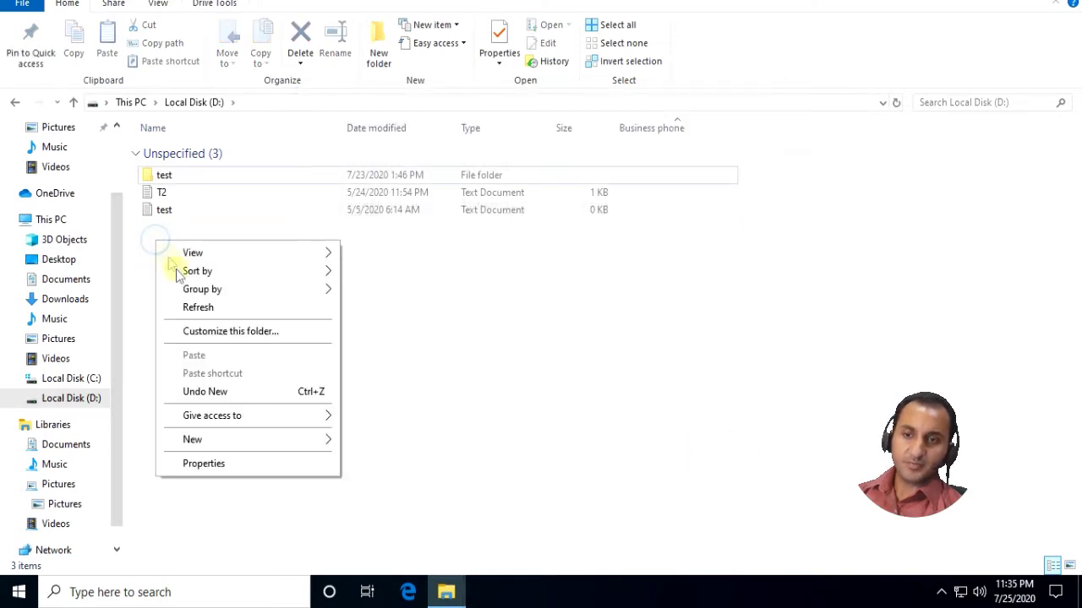
{"action": "mouse_move", "coordinate": [278, 440]}
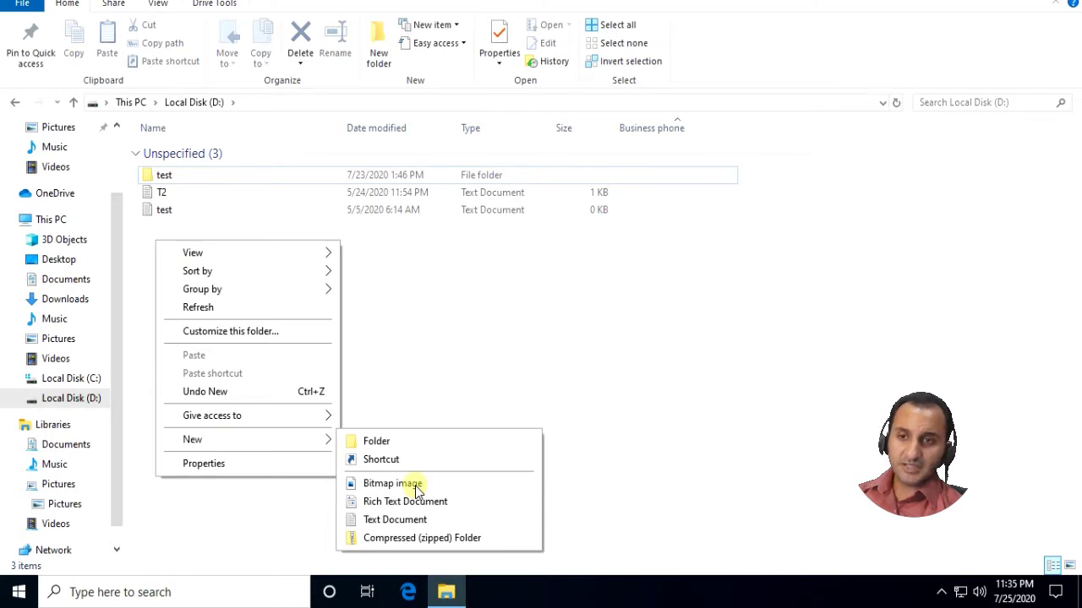
{"action": "left_click", "coordinate": [456, 502]}
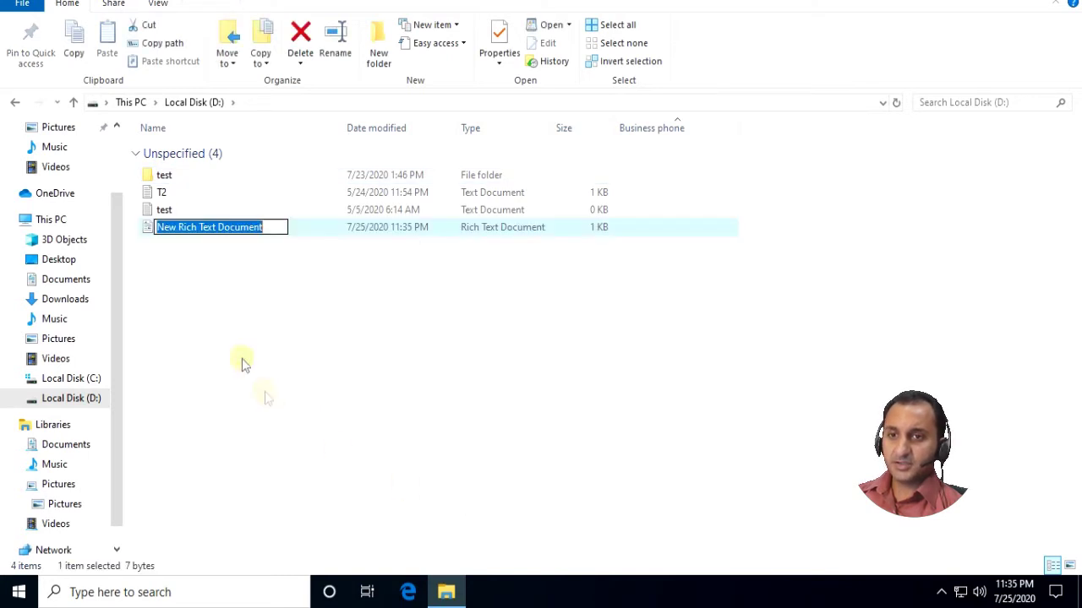
{"action": "left_click", "coordinate": [195, 282]}
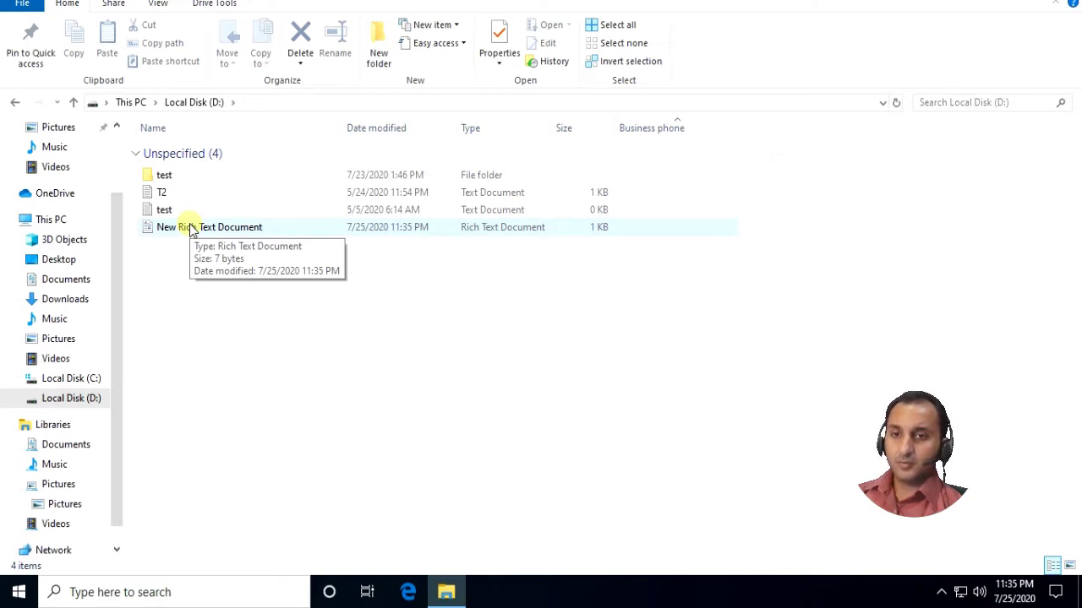
{"action": "double_click", "coordinate": [191, 228]}
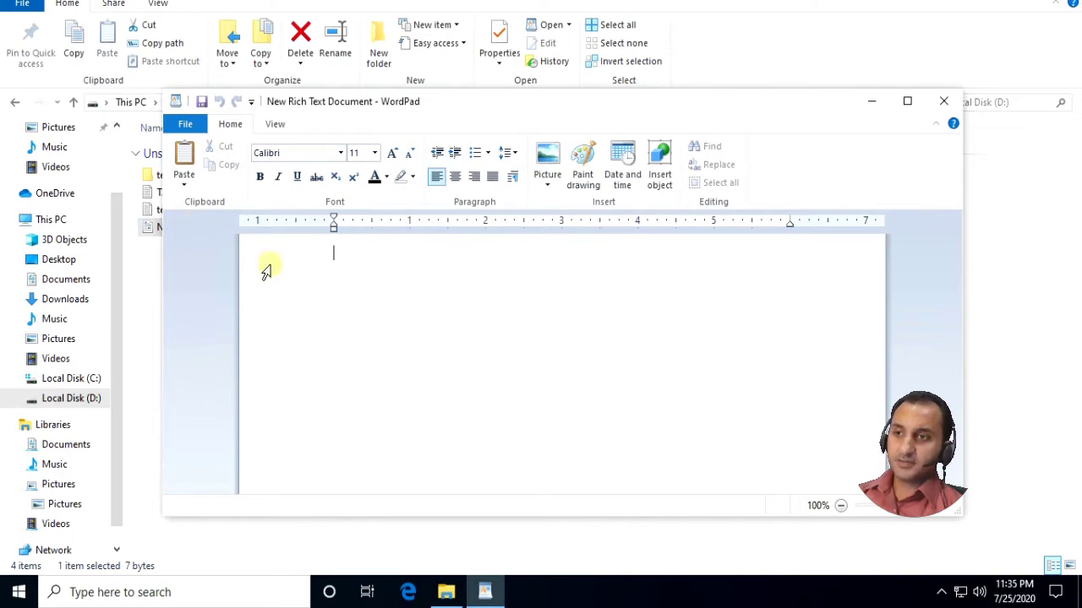
Step: Enter "test" in the rich text document, try right alignment, and format the text centred and bold
{"action": "type", "text": "test"}
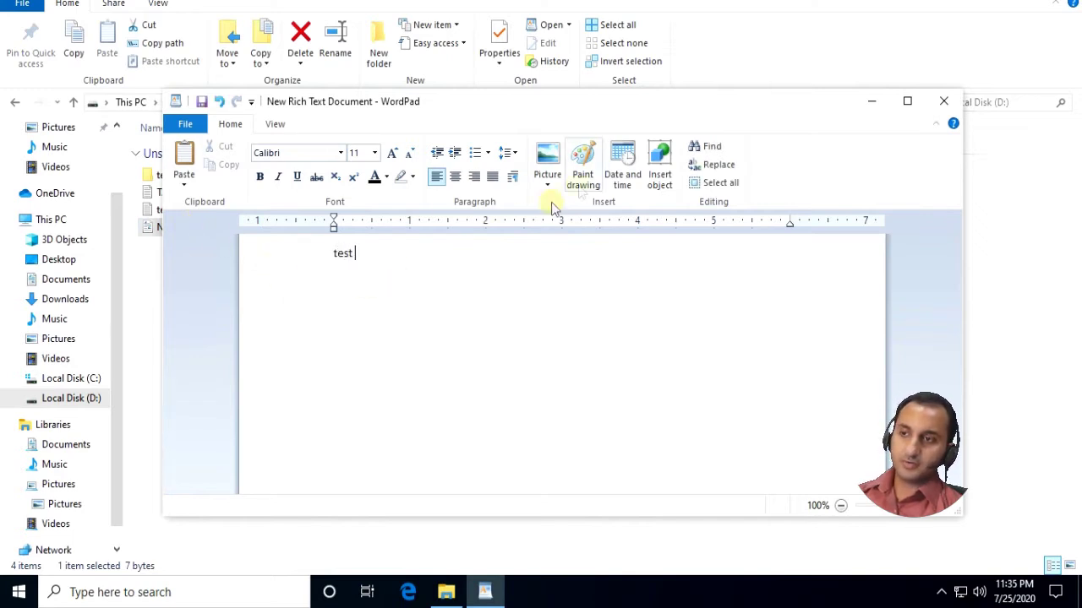
{"action": "left_click", "coordinate": [455, 177]}
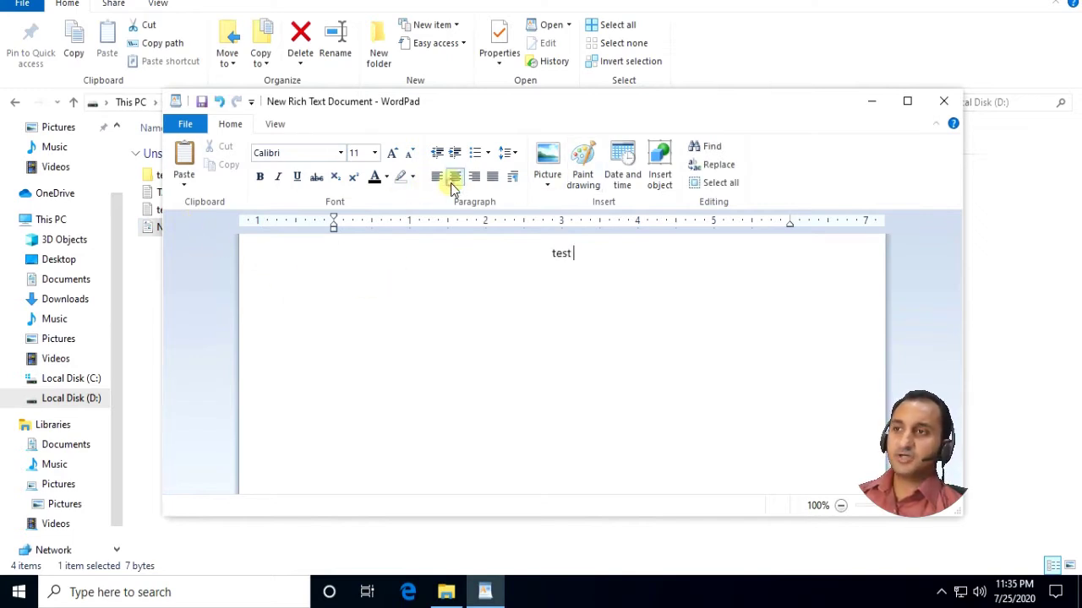
{"action": "left_click", "coordinate": [474, 177]}
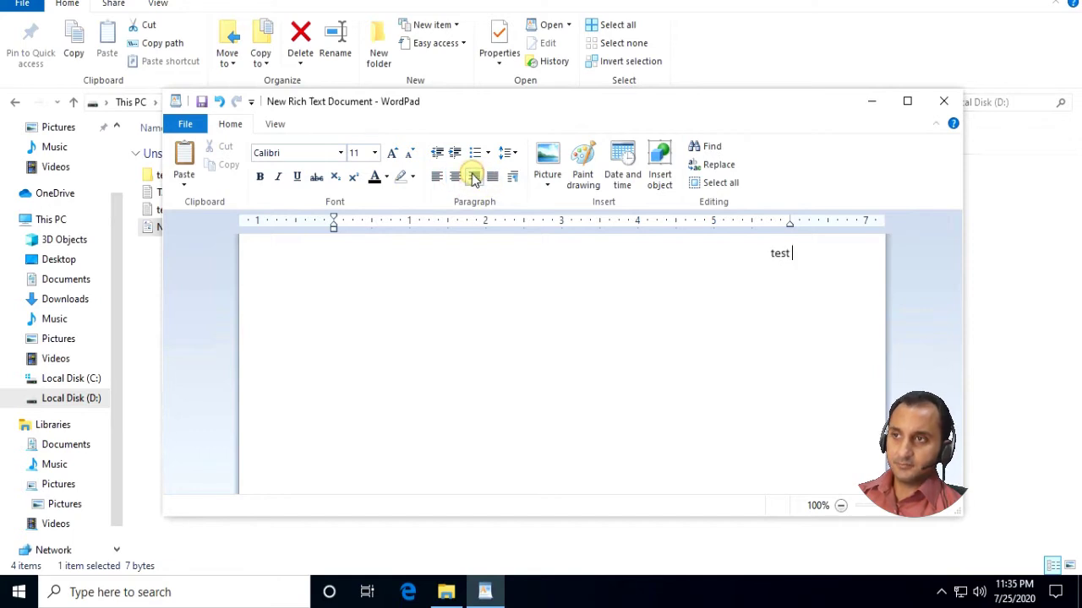
{"action": "left_click", "coordinate": [455, 177]}
{"action": "double_click", "coordinate": [534, 265]}
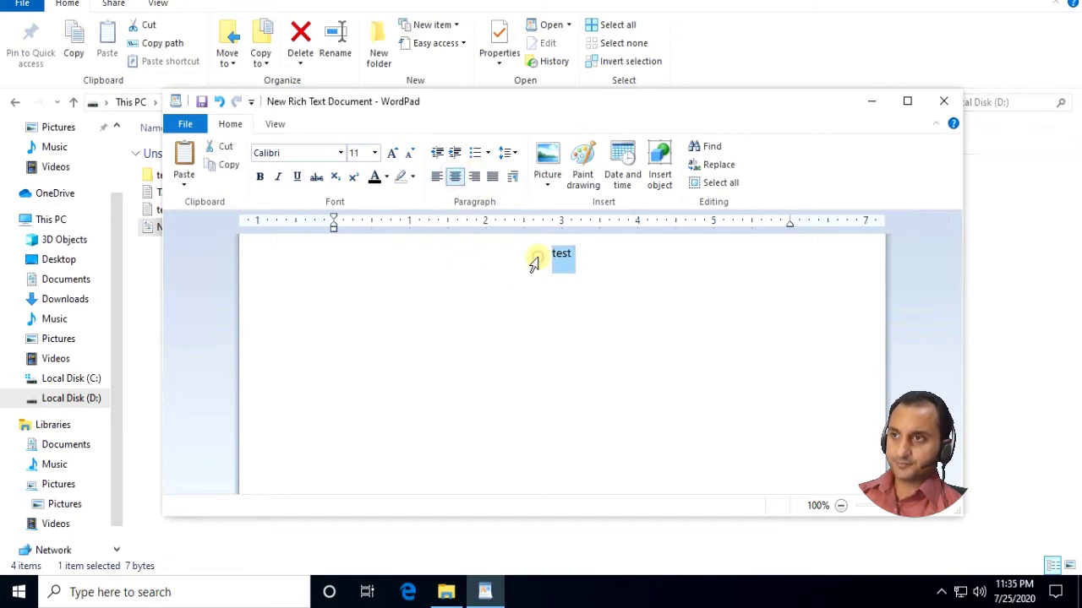
{"action": "left_click", "coordinate": [261, 177]}
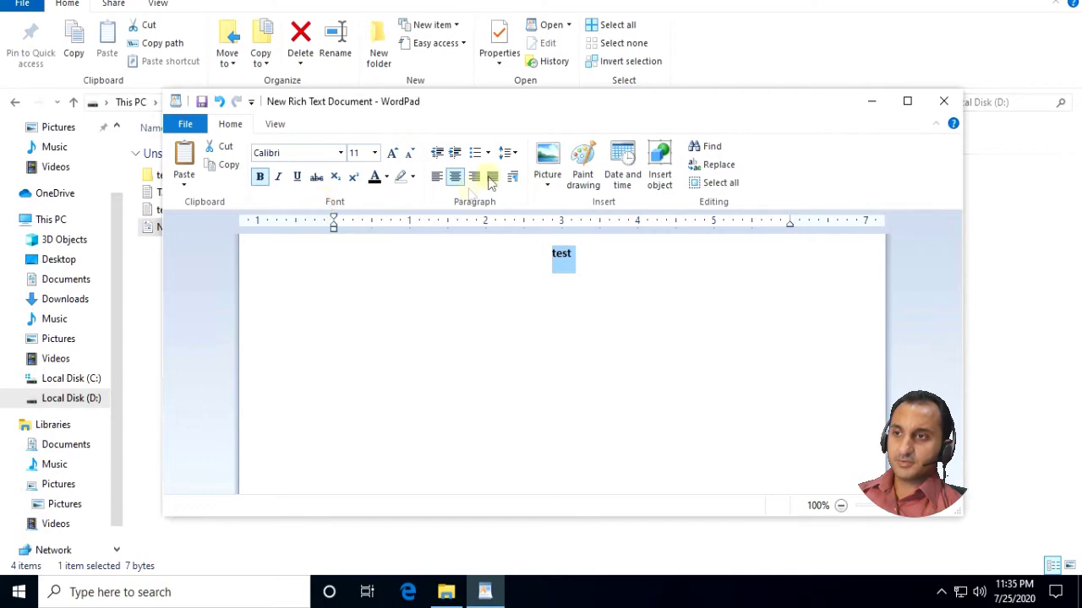
Step: Move the WordPad window off the file list, view the T2 text document in Notepad, and close it
{"action": "left_click", "coordinate": [519, 294]}
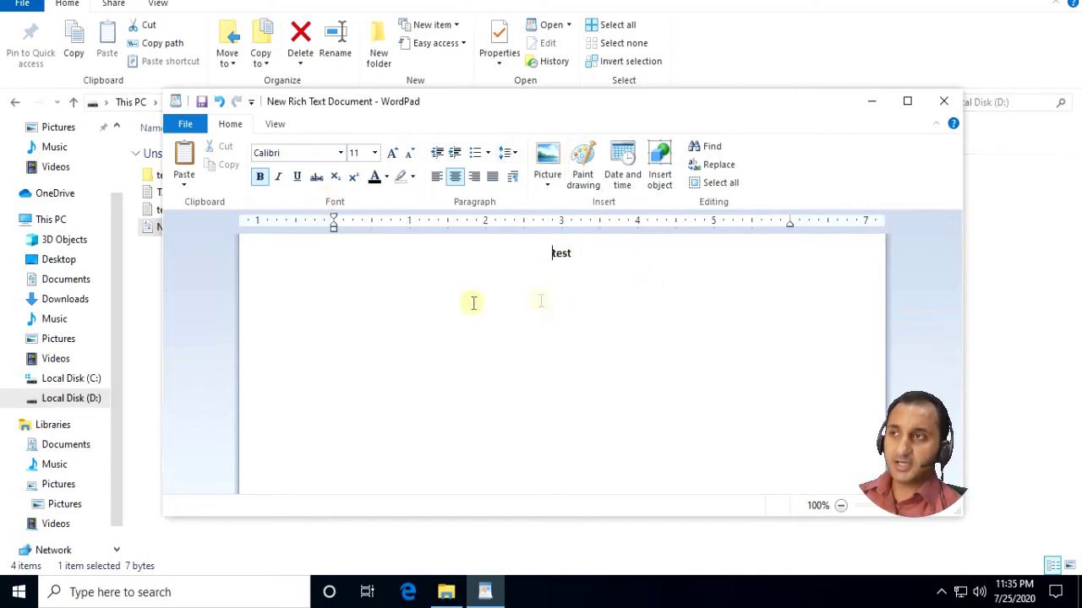
{"action": "left_click", "coordinate": [904, 103]}
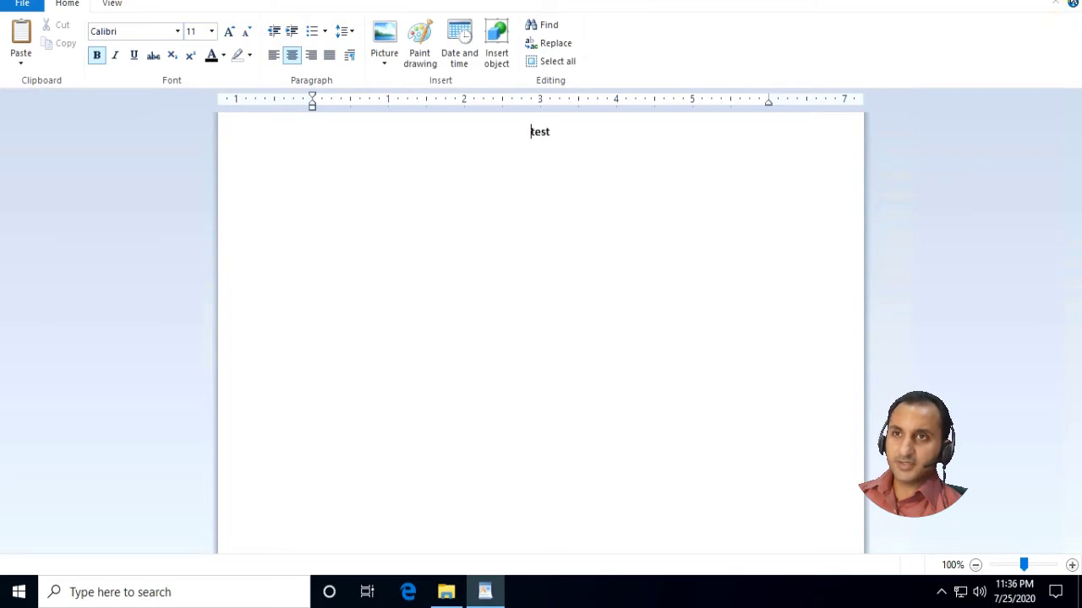
{"action": "left_click_drag", "start_coordinate": [981, 2], "coordinate": [988, 103]}
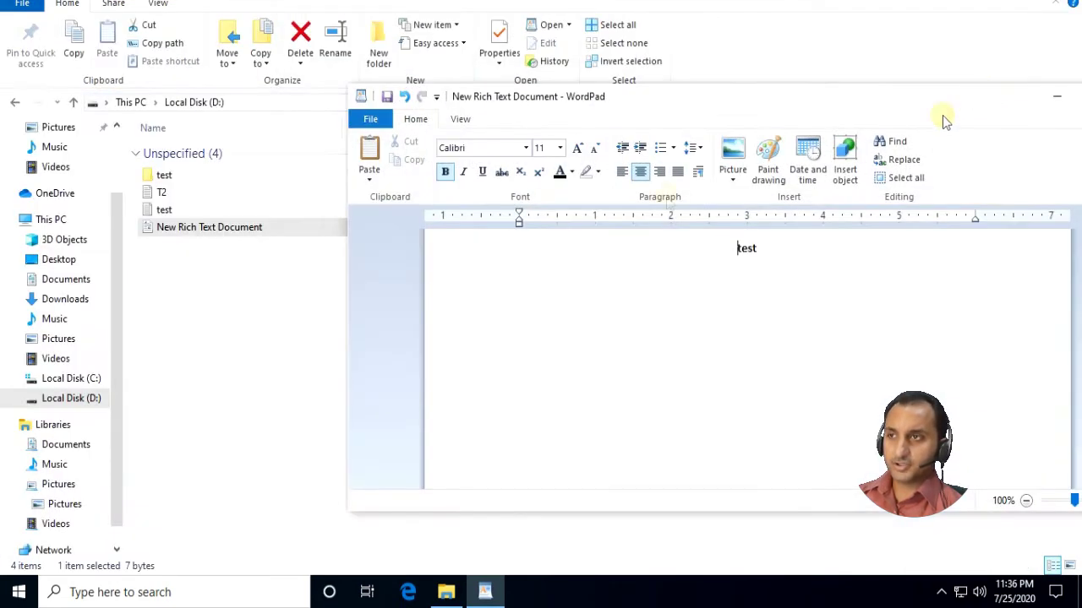
{"action": "double_click", "coordinate": [155, 194]}
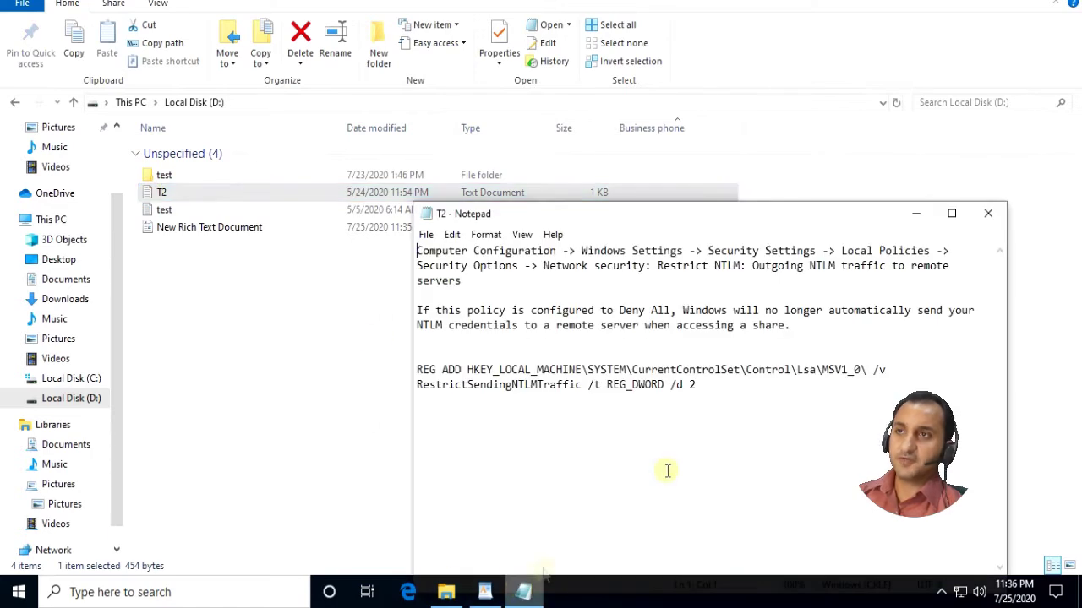
{"action": "left_click", "coordinate": [985, 212]}
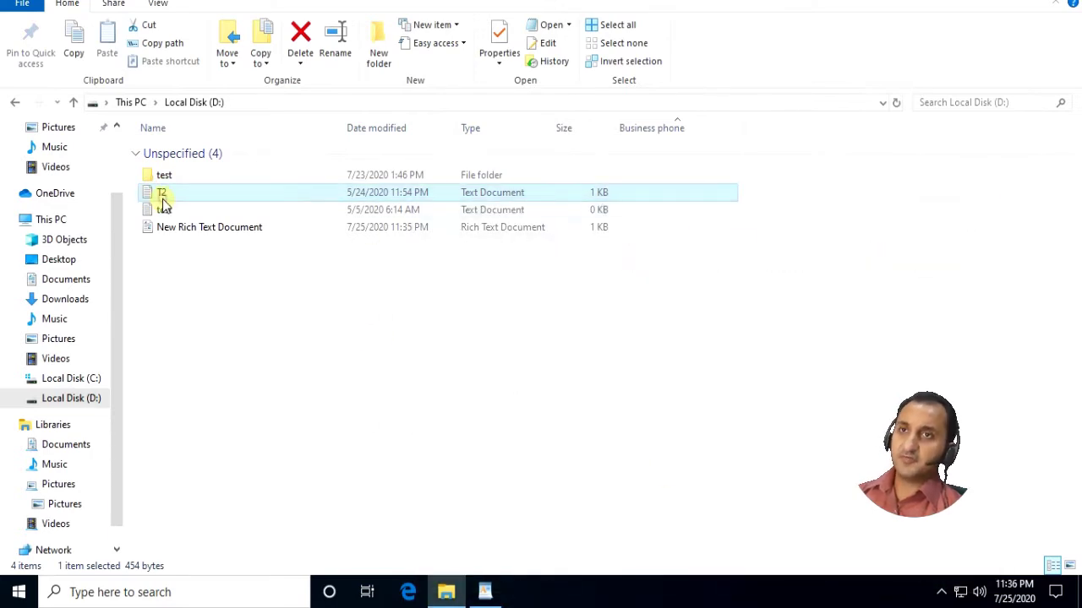
Step: Open the test text document in Notepad, place it beside the WordPad window, and enter "test"
{"action": "double_click", "coordinate": [164, 209]}
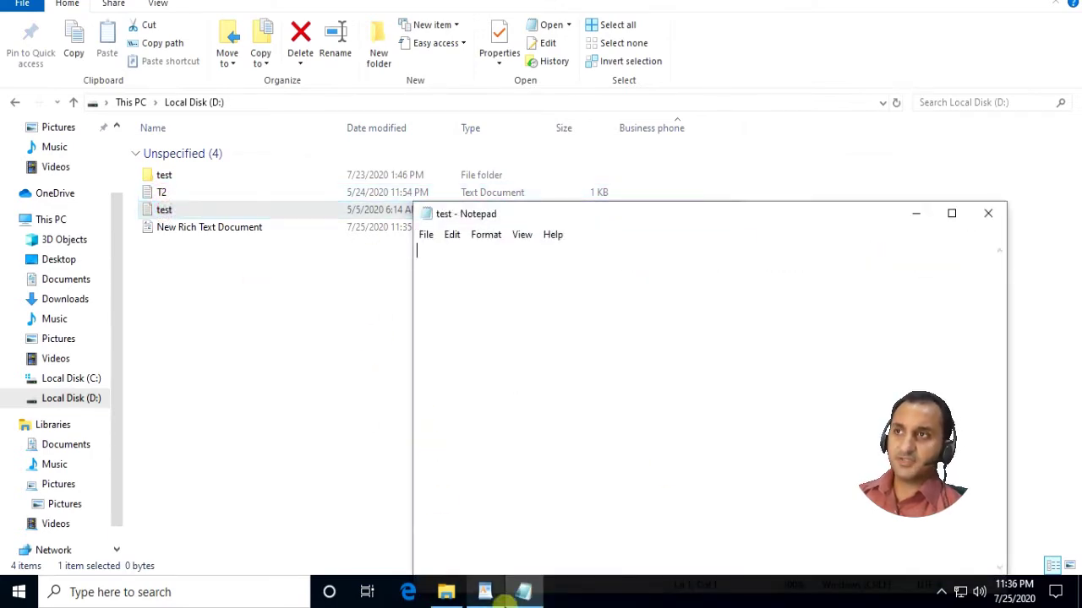
{"action": "left_click", "coordinate": [523, 592]}
{"action": "left_click_drag", "start_coordinate": [544, 99], "coordinate": [818, 106]}
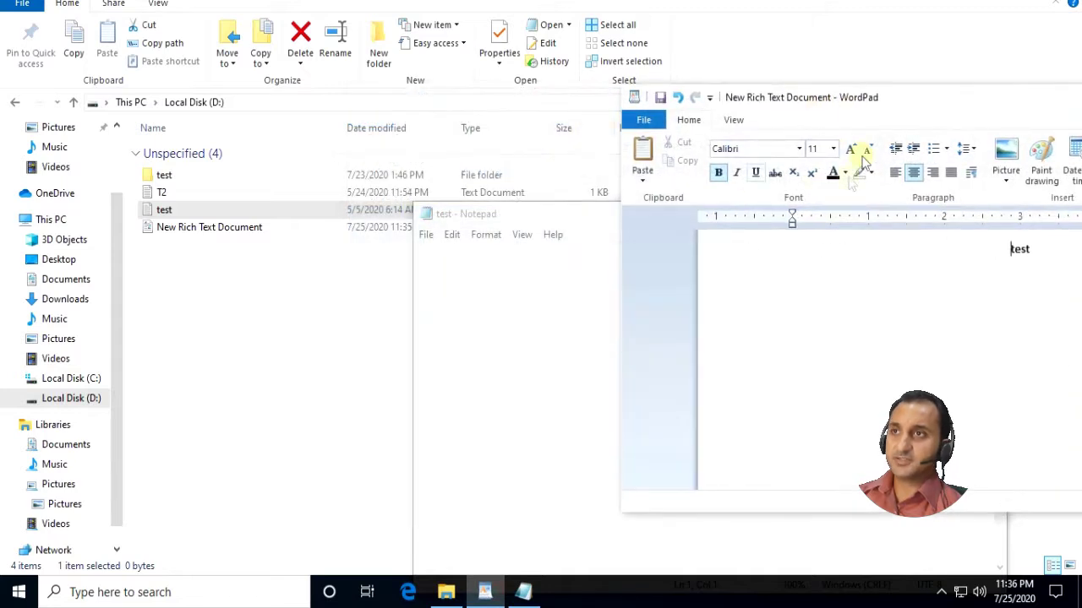
{"action": "left_click", "coordinate": [576, 207]}
{"action": "left_click_drag", "start_coordinate": [576, 207], "coordinate": [576, 221]}
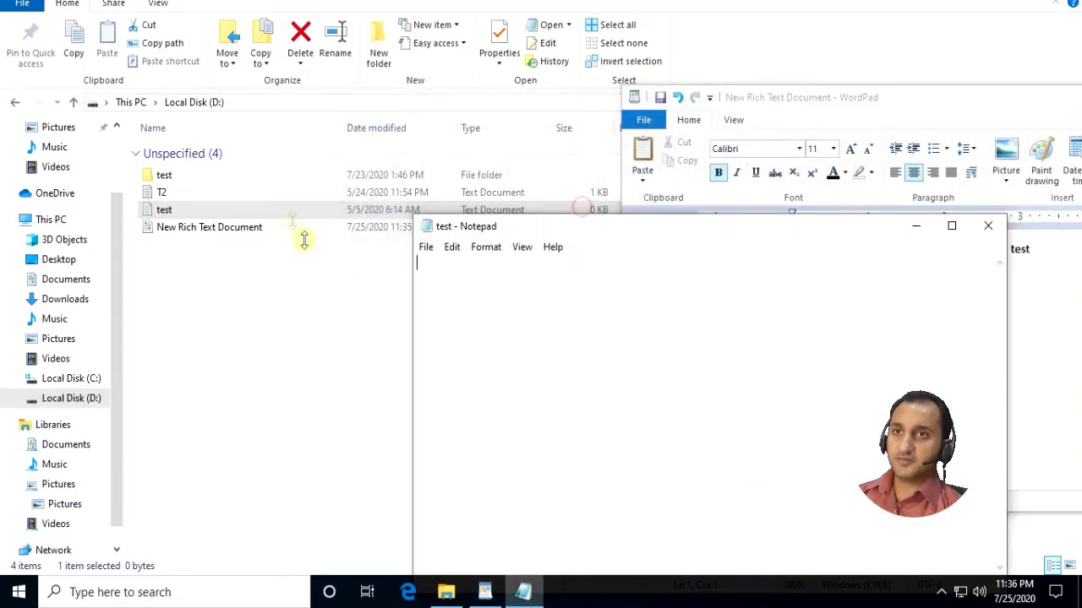
{"action": "type", "text": "test"}
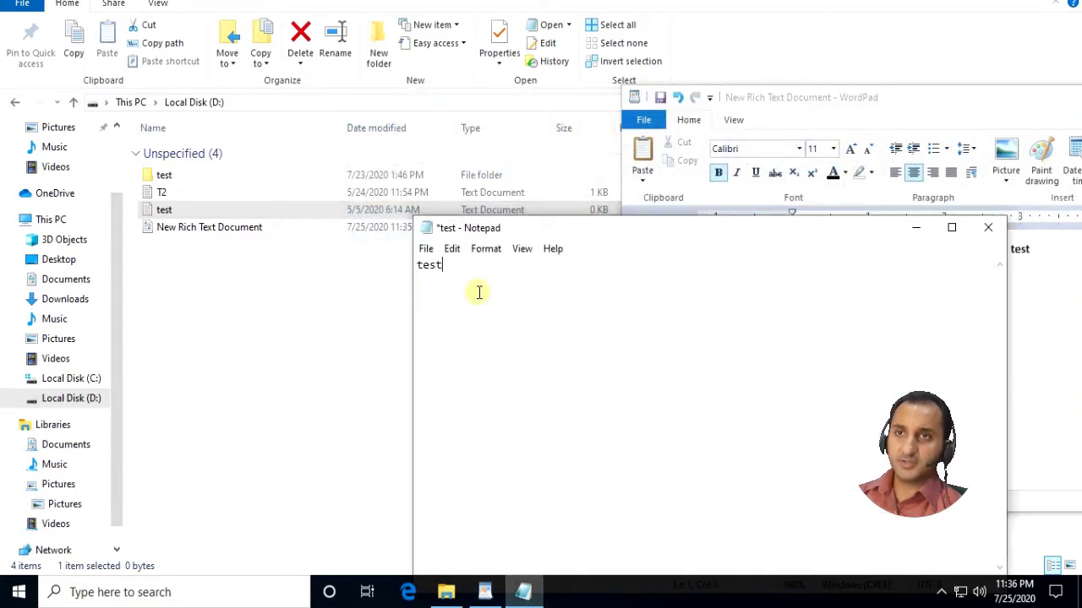
{"action": "left_click_drag", "start_coordinate": [623, 233], "coordinate": [352, 282]}
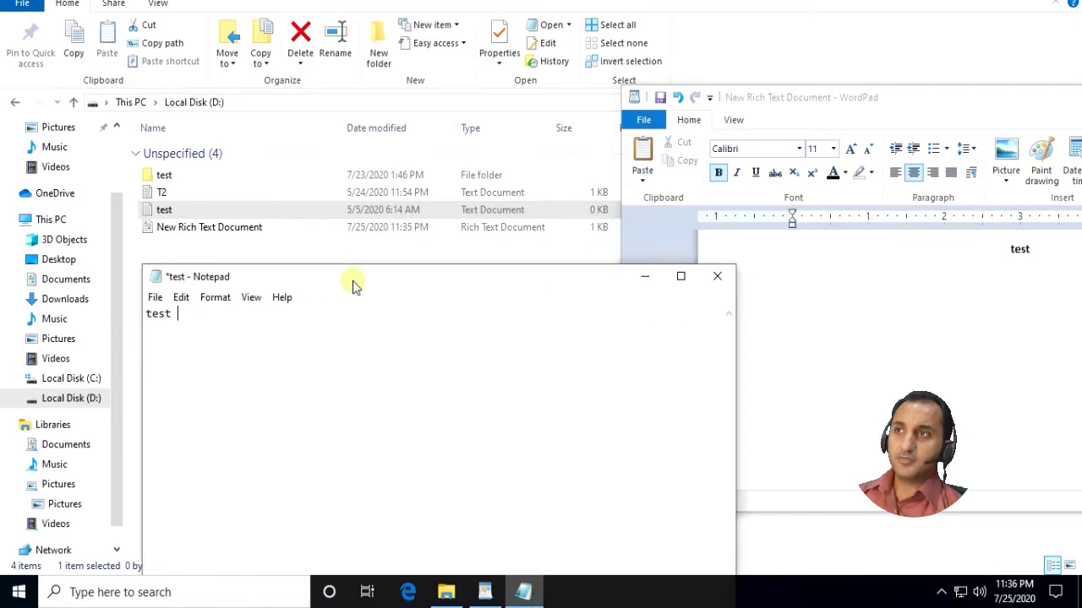
Step: Review Notepad's font options against WordPad's formatting tools and cancel without changes
{"action": "left_click", "coordinate": [215, 300]}
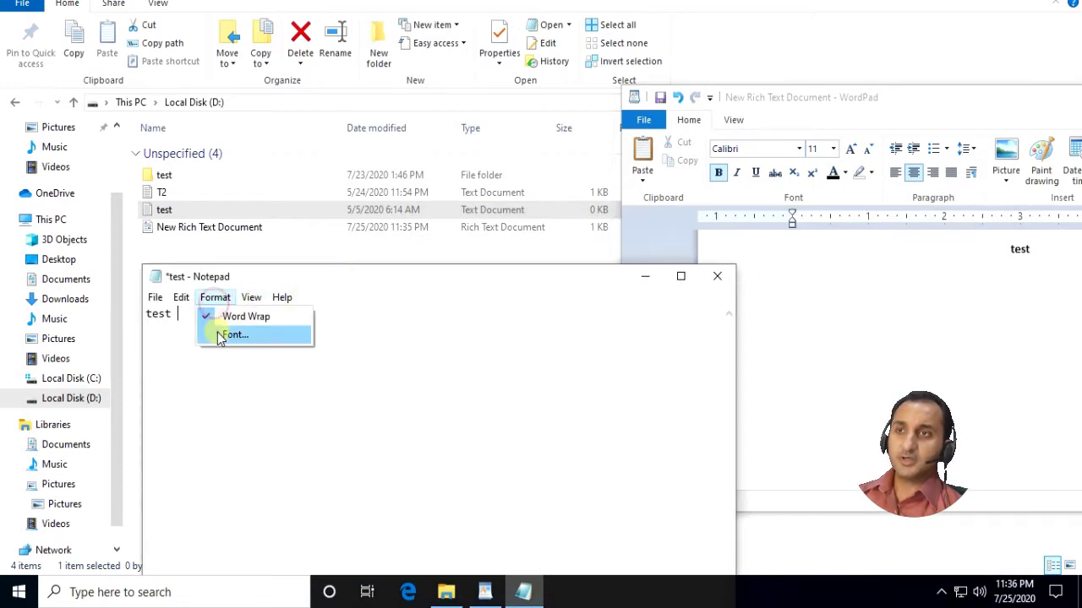
{"action": "left_click", "coordinate": [217, 334]}
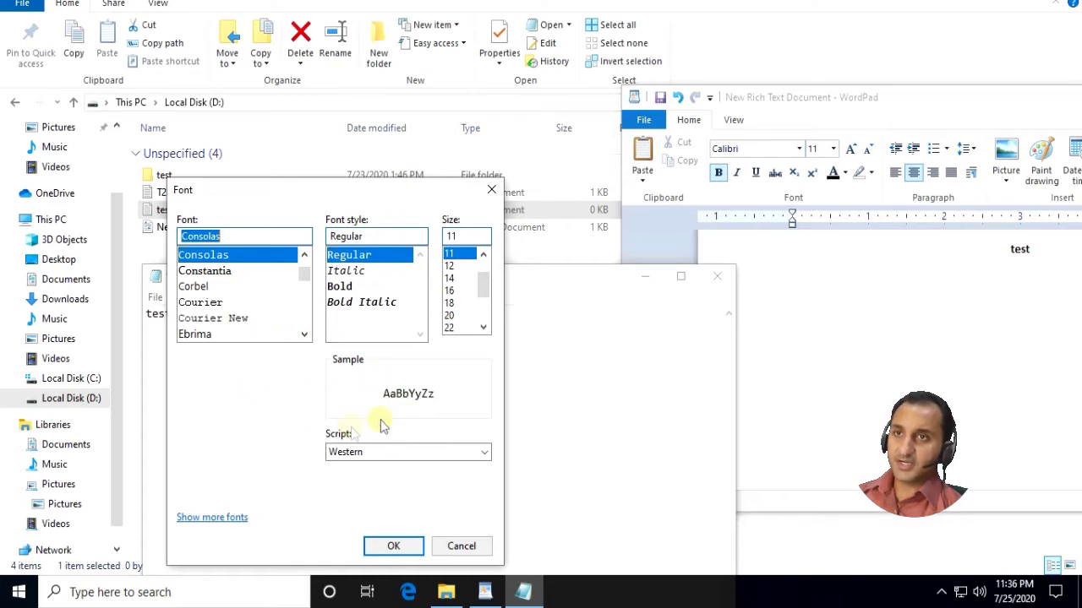
{"action": "left_click", "coordinate": [890, 116]}
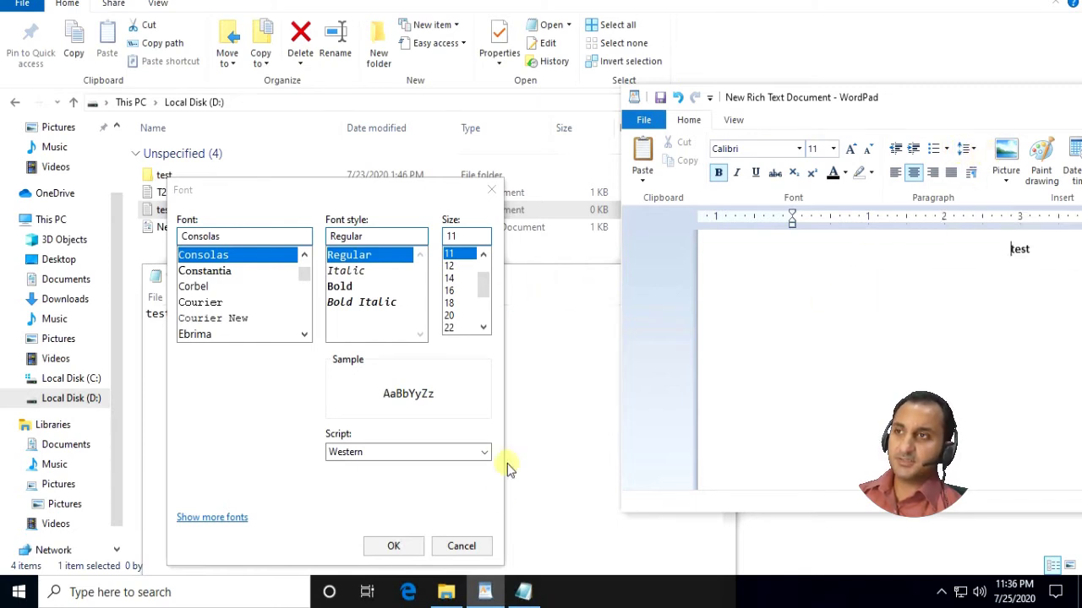
{"action": "left_click", "coordinate": [482, 545]}
Step: Close the test text document without saving and close the rich text document in WordPad
{"action": "left_click", "coordinate": [731, 277]}
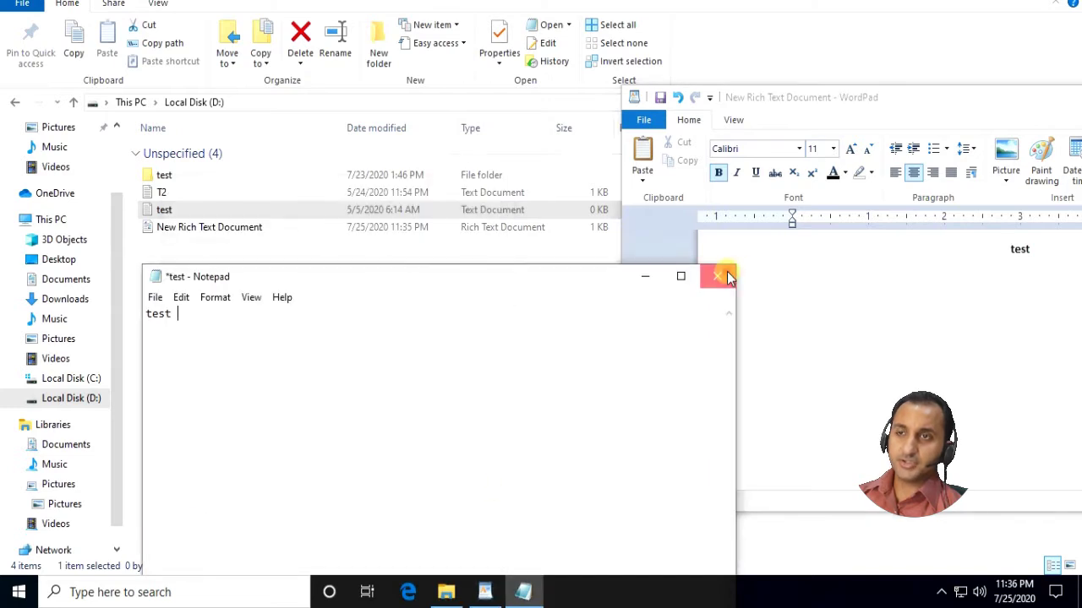
{"action": "left_click", "coordinate": [571, 286]}
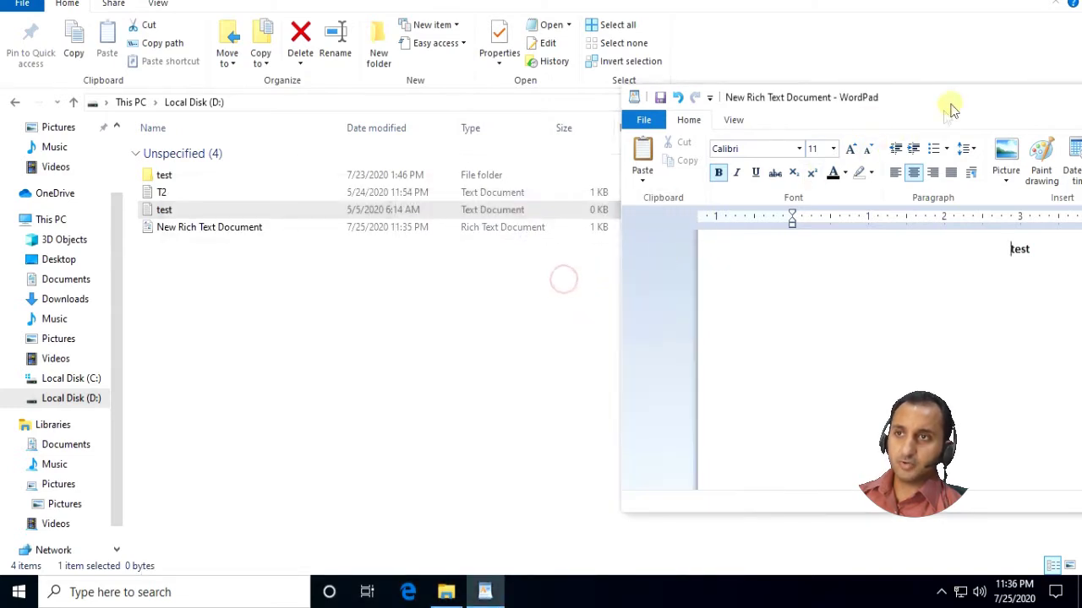
{"action": "left_click_drag", "start_coordinate": [946, 106], "coordinate": [521, 90]}
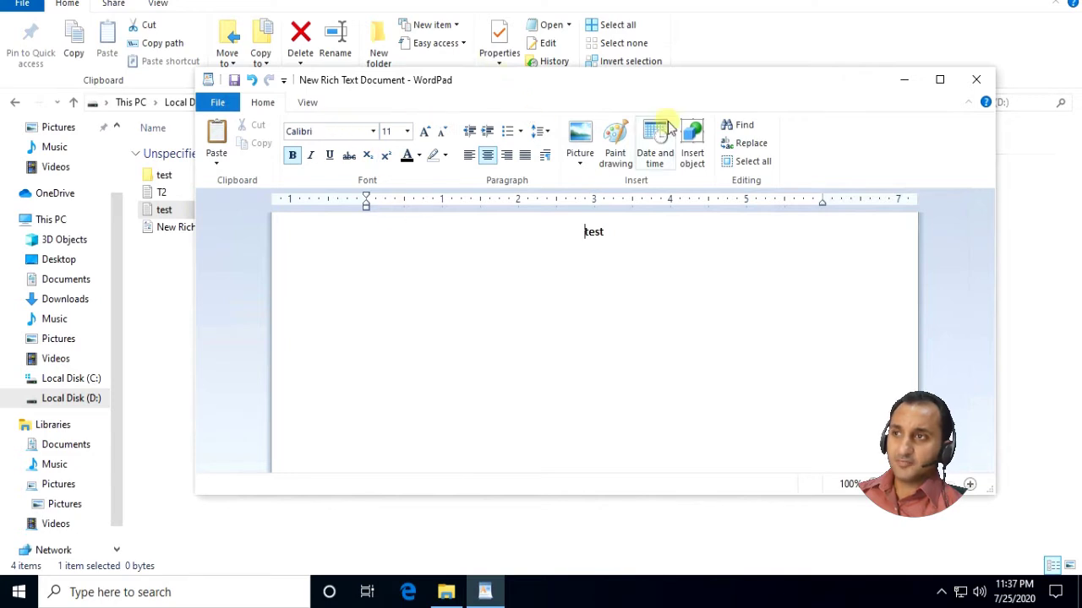
{"action": "left_click", "coordinate": [963, 85]}
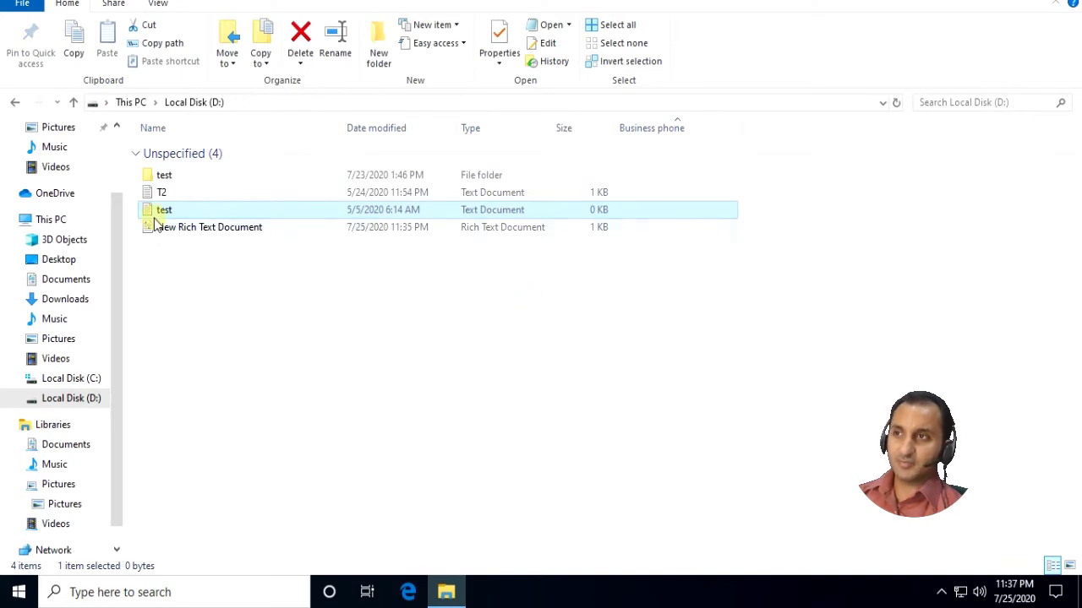
Step: Review the new-item types available on the D: drive, inspect the drive's general properties, and cancel
{"action": "right_click", "coordinate": [164, 254]}
{"action": "mouse_move", "coordinate": [254, 453]}
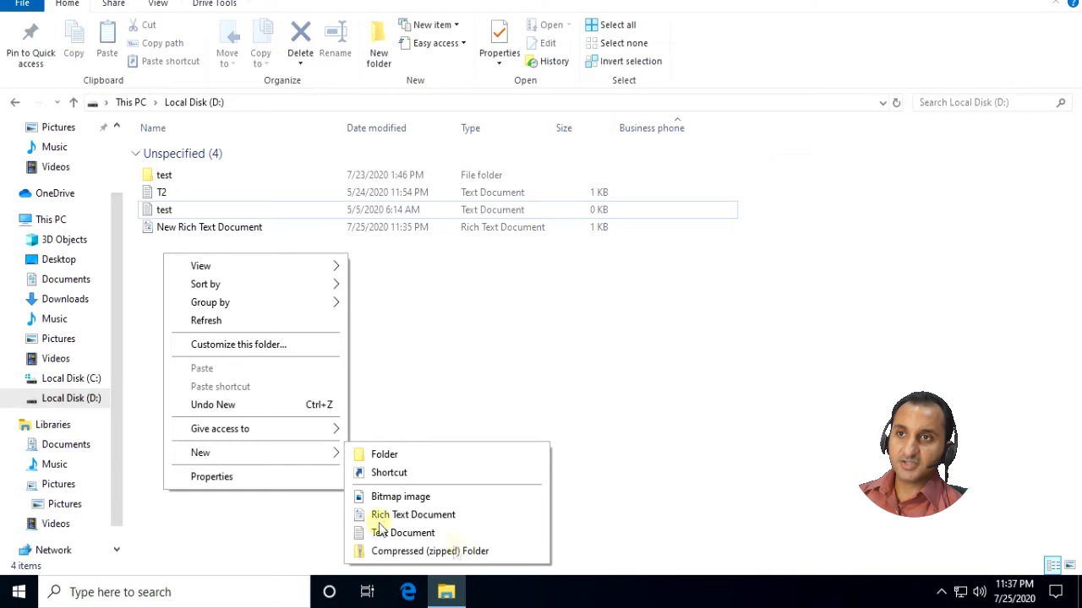
{"action": "left_click", "coordinate": [312, 478]}
{"action": "left_click_drag", "start_coordinate": [110, 135], "coordinate": [600, 159]}
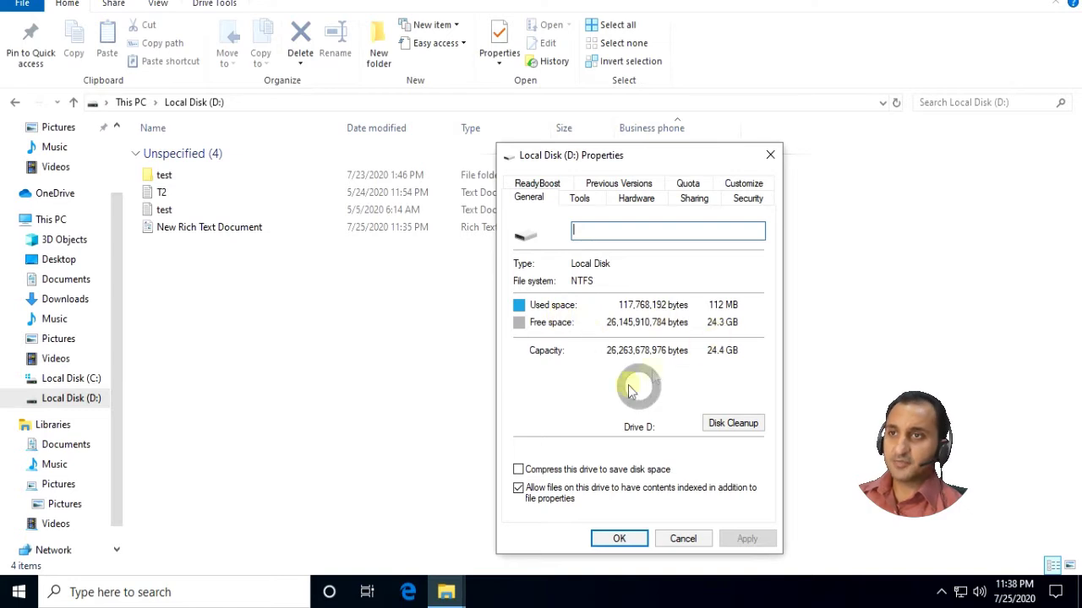
{"action": "left_click", "coordinate": [681, 539]}
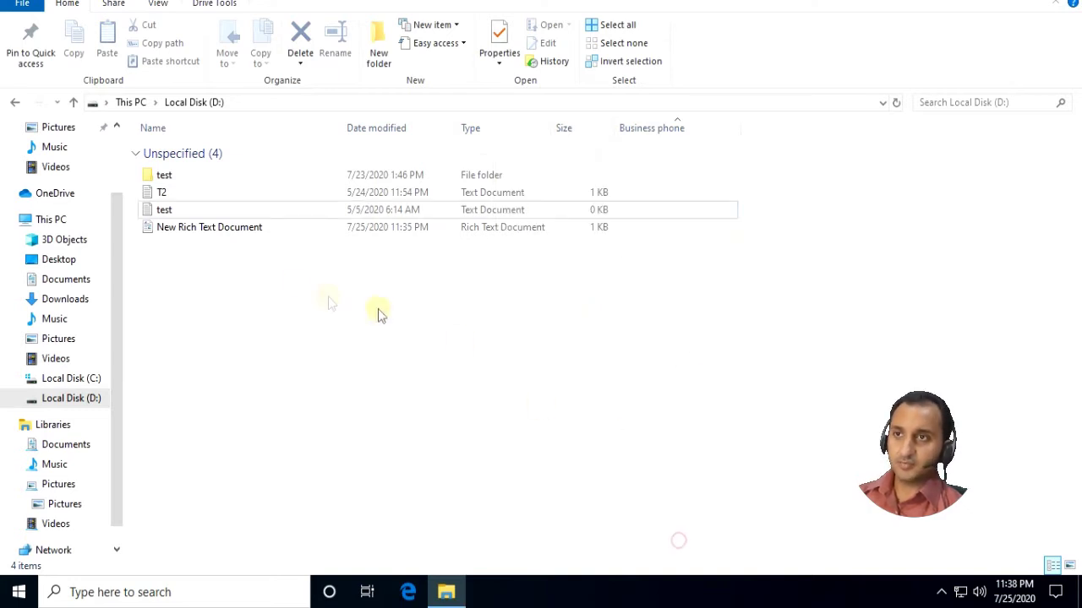
Step: Open the test folder, examine its size, contents, creation date and attributes in its properties, and cancel
{"action": "double_click", "coordinate": [152, 175]}
{"action": "right_click", "coordinate": [235, 253]}
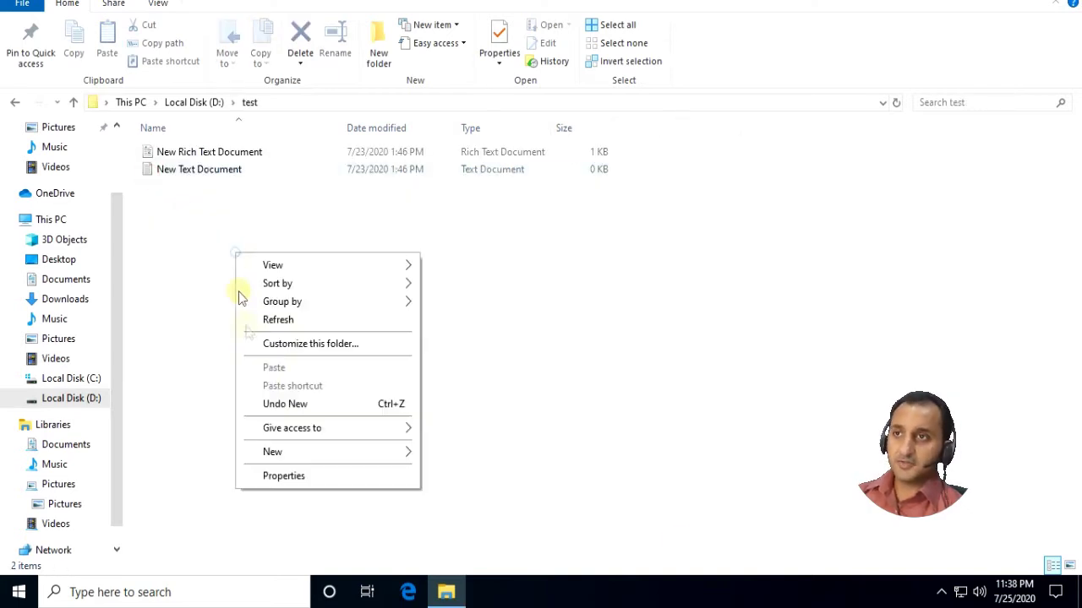
{"action": "left_click", "coordinate": [311, 478]}
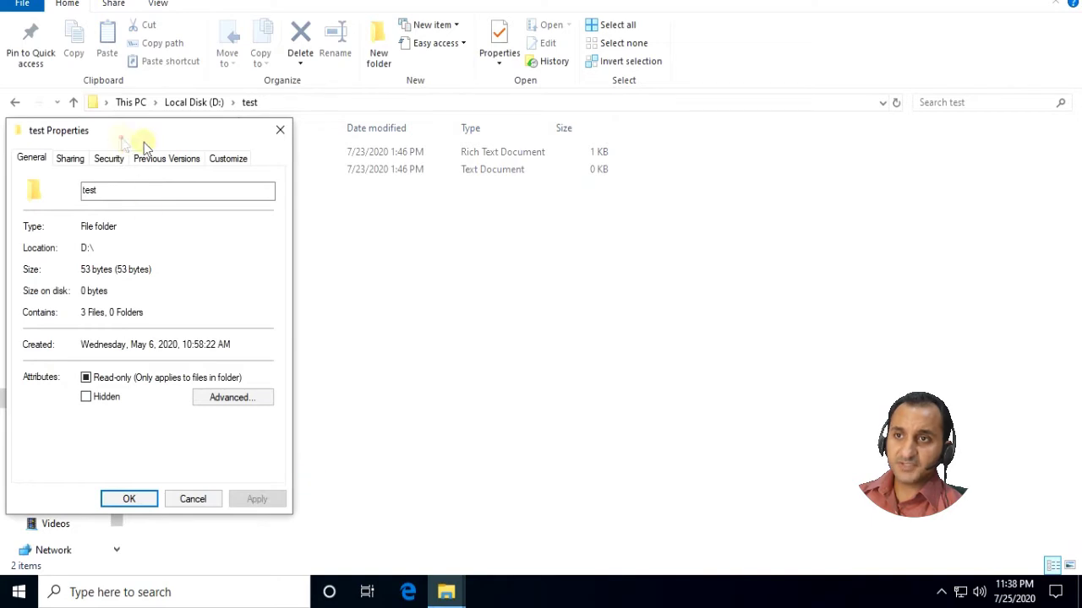
{"action": "left_click_drag", "start_coordinate": [125, 136], "coordinate": [406, 153]}
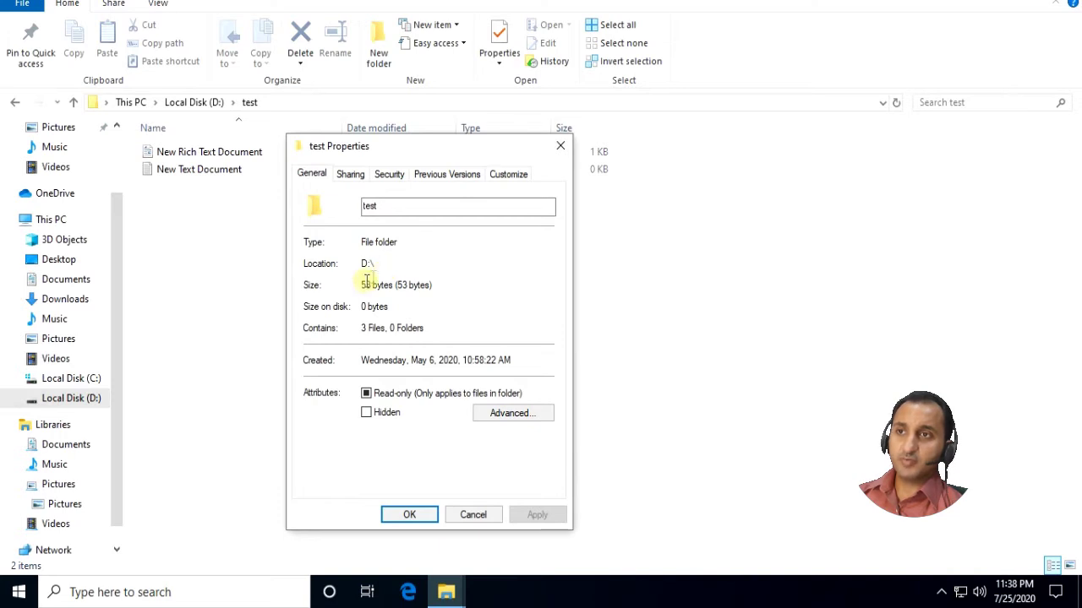
{"action": "left_click_drag", "start_coordinate": [372, 285], "coordinate": [422, 332]}
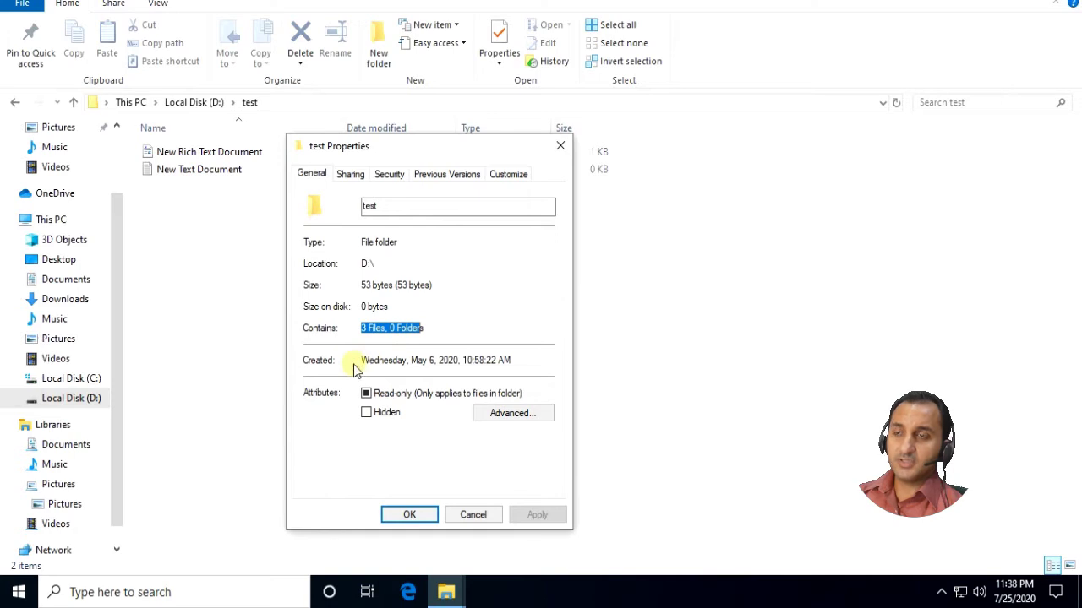
{"action": "left_click", "coordinate": [352, 362]}
{"action": "left_click", "coordinate": [430, 361]}
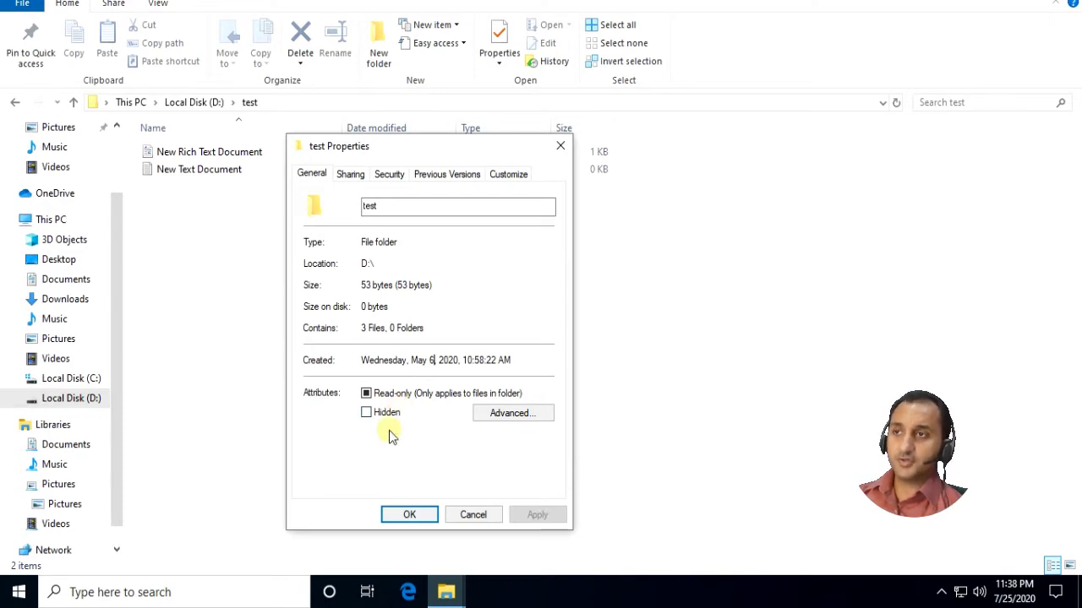
{"action": "left_click", "coordinate": [460, 517]}
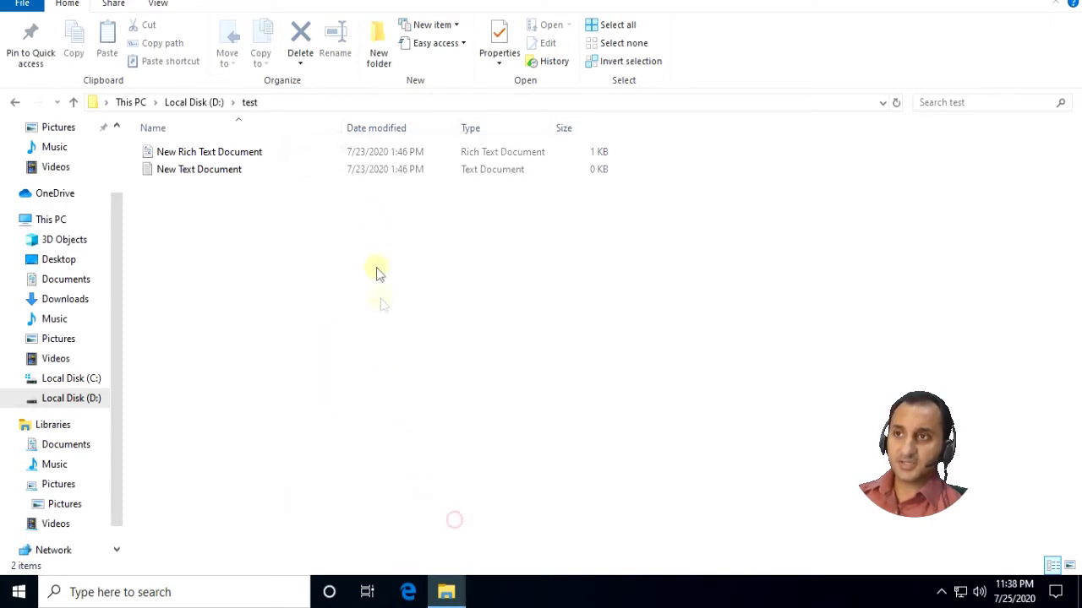
Step: Return to the D: drive and open its test folder in a separate window placed over the drive's window
{"action": "left_click", "coordinate": [205, 100]}
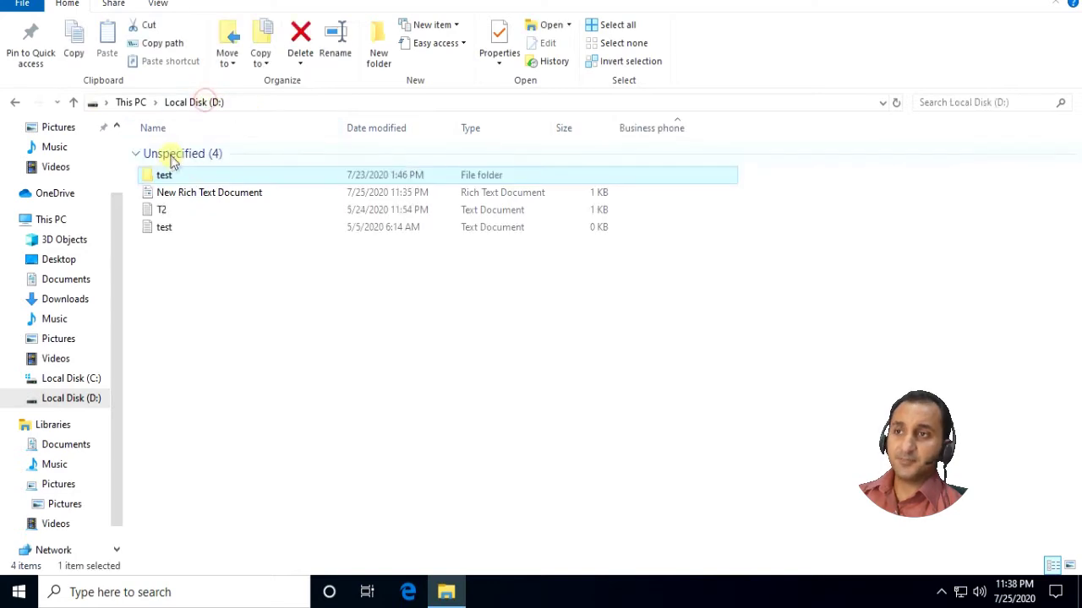
{"action": "right_click", "coordinate": [170, 182]}
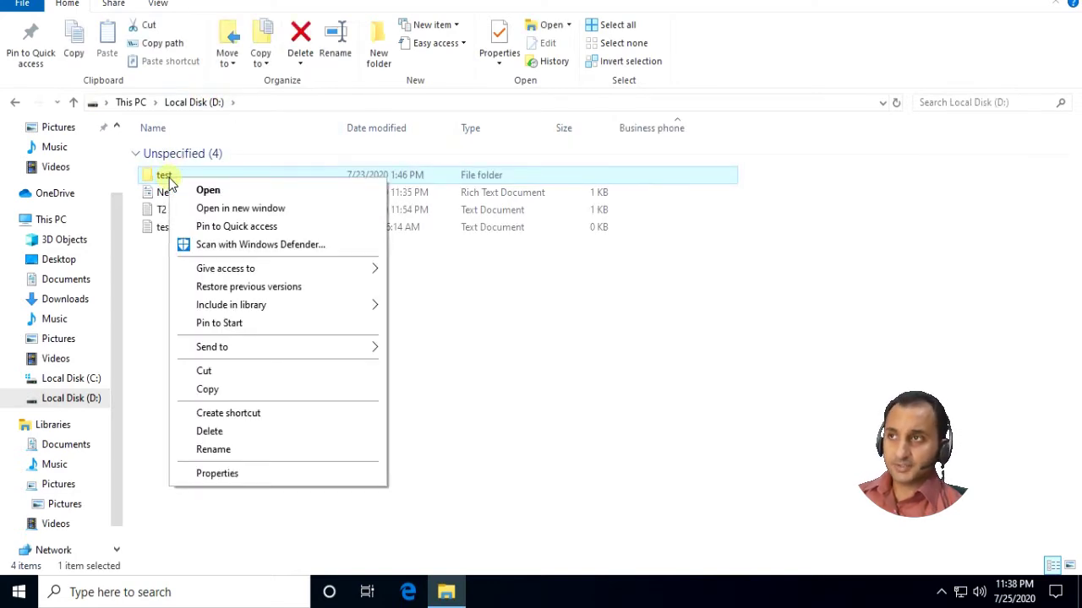
{"action": "left_click", "coordinate": [205, 209]}
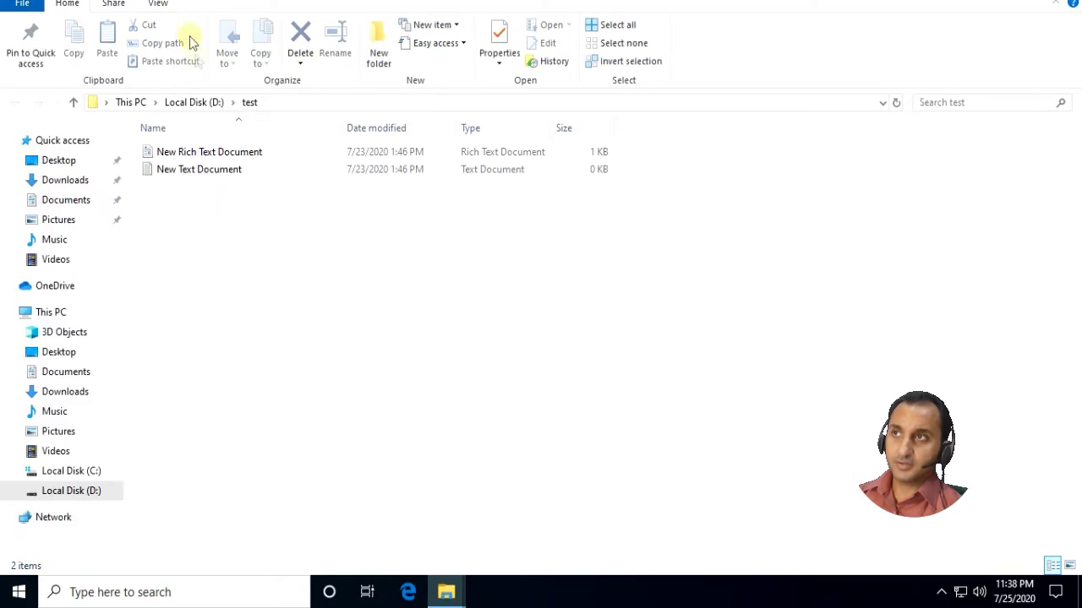
{"action": "left_click_drag", "start_coordinate": [181, 7], "coordinate": [388, 276]}
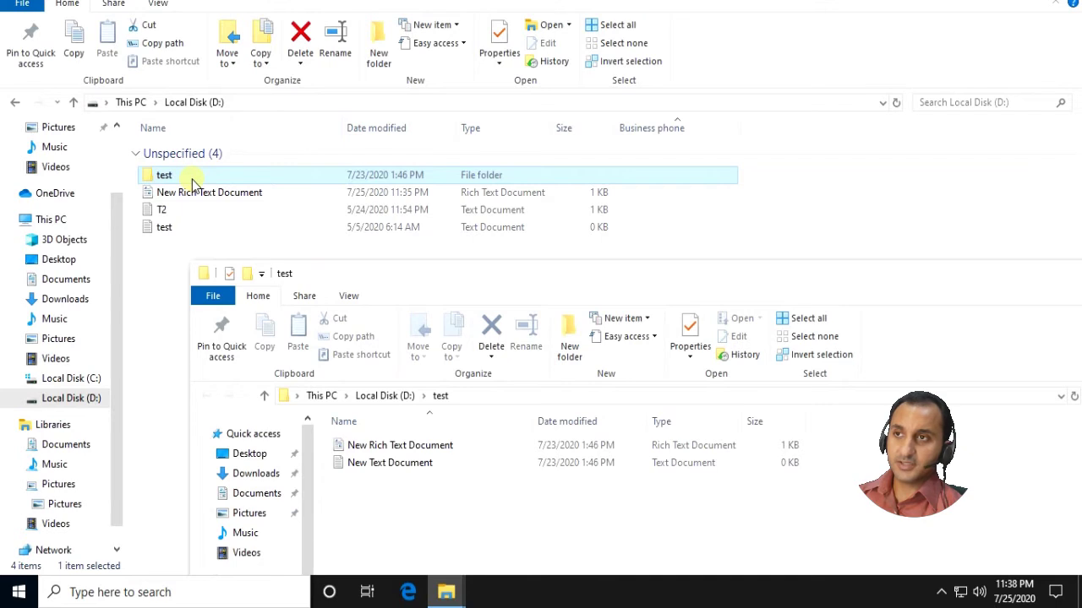
Step: Pin the D: drive's test folder to Quick access and close File Explorer
{"action": "right_click", "coordinate": [160, 175]}
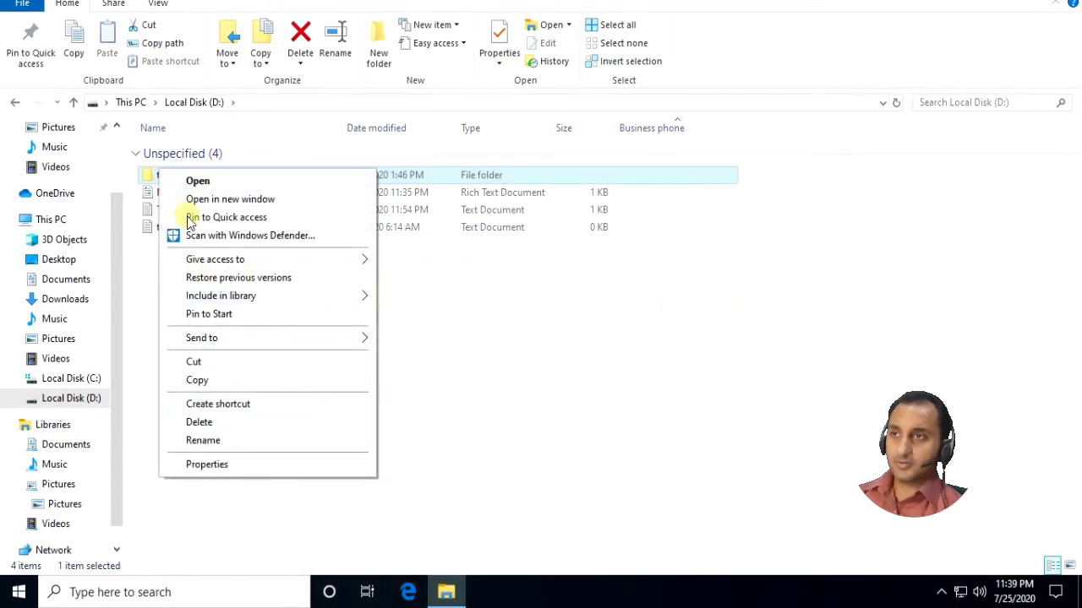
{"action": "left_click", "coordinate": [120, 212]}
{"action": "left_click_drag", "start_coordinate": [121, 212], "coordinate": [115, 135]}
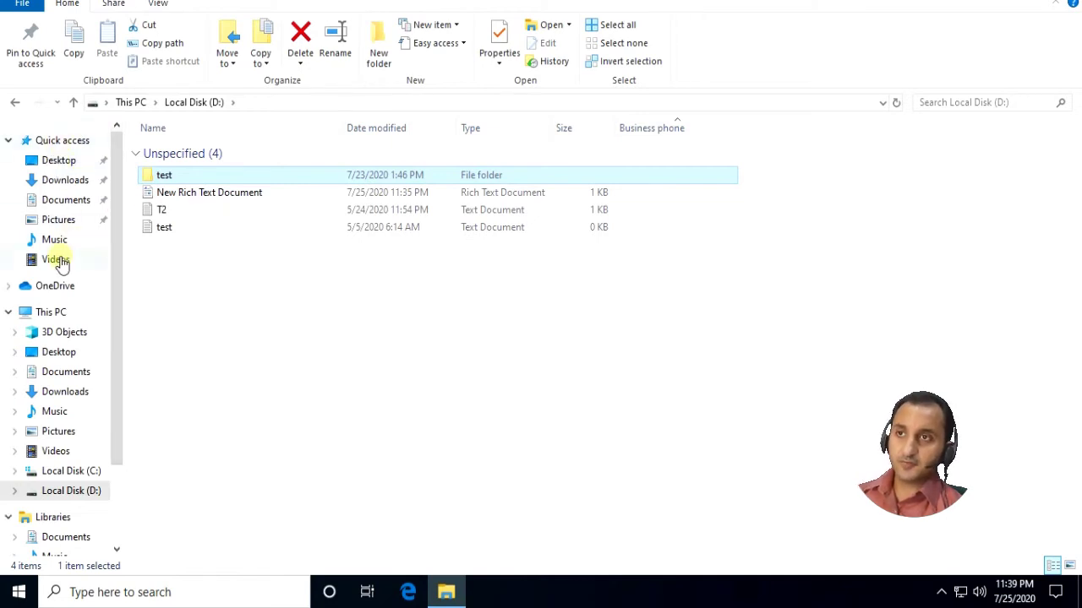
{"action": "right_click", "coordinate": [169, 180]}
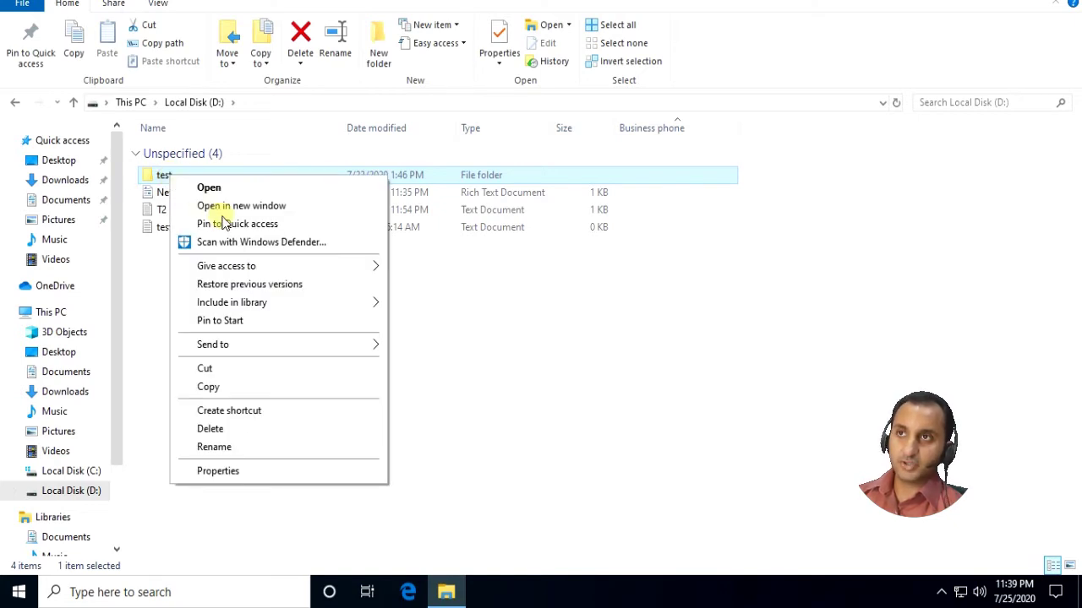
{"action": "left_click", "coordinate": [336, 223]}
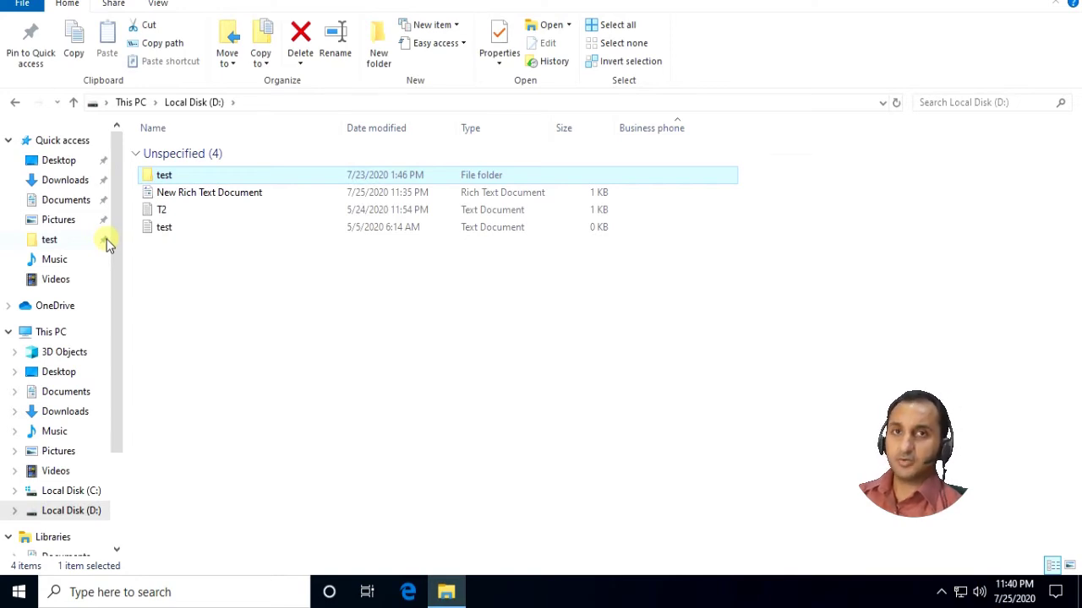
{"action": "left_click", "coordinate": [1037, 5]}
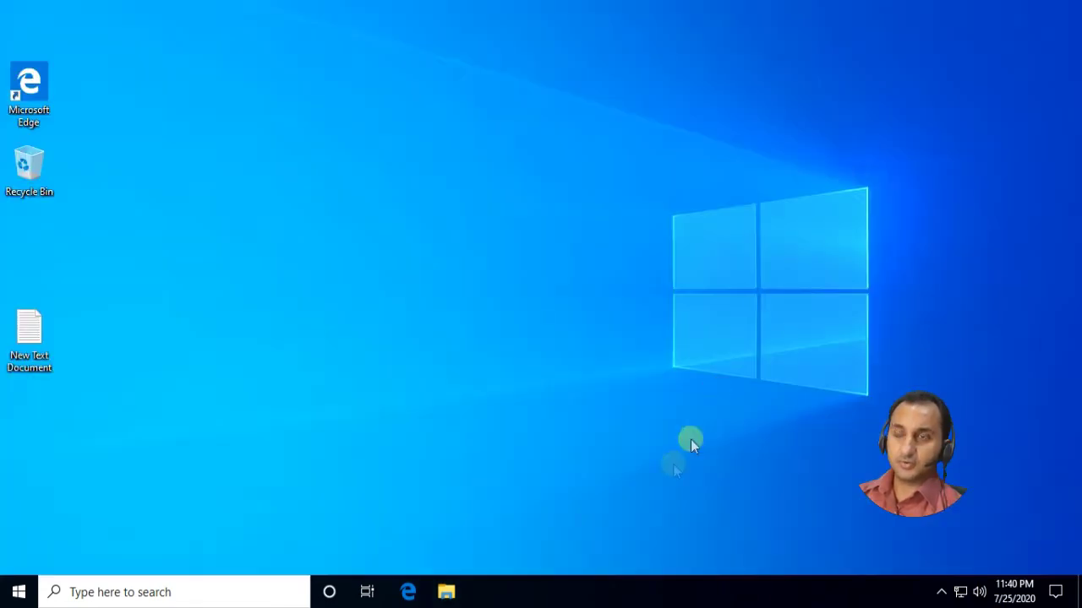
Step: Open the test folder pinned in File Explorer, unpin it from Quick access, and return to the D: drive
{"action": "left_click", "coordinate": [443, 599]}
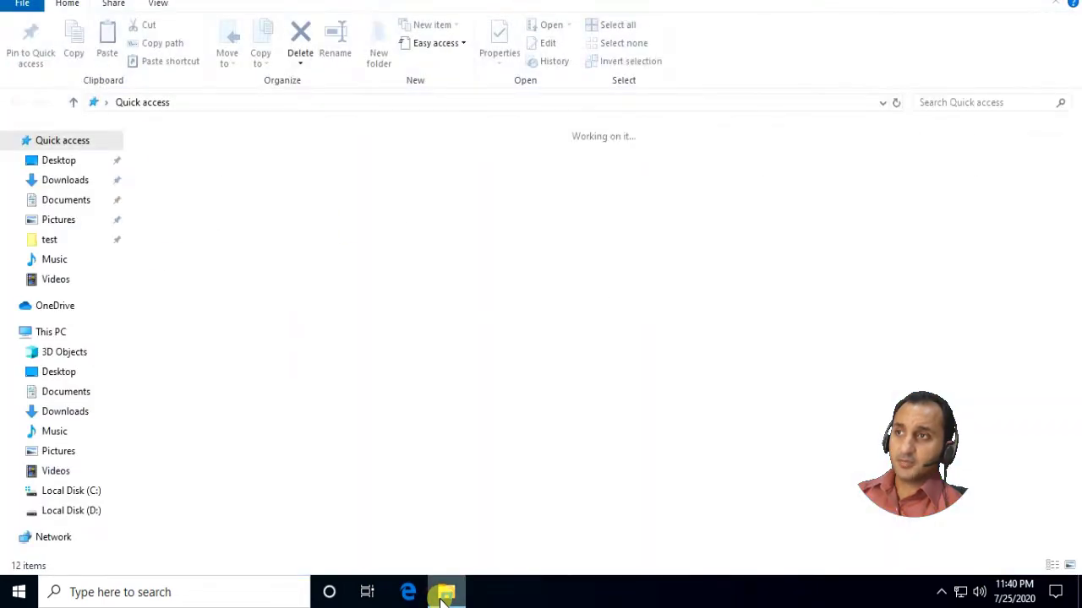
{"action": "left_click", "coordinate": [91, 240]}
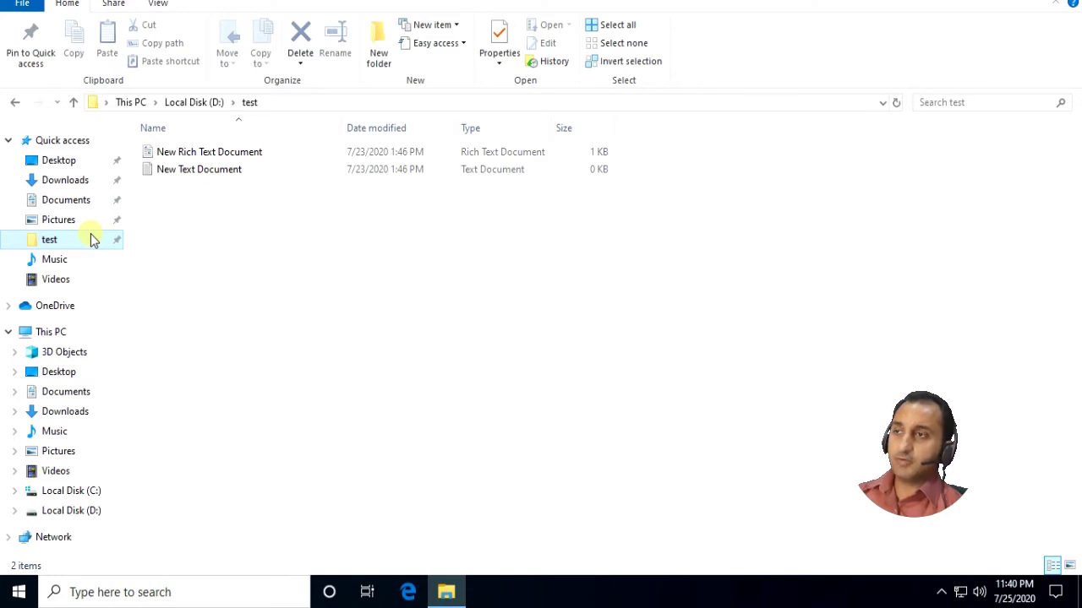
{"action": "right_click", "coordinate": [59, 243]}
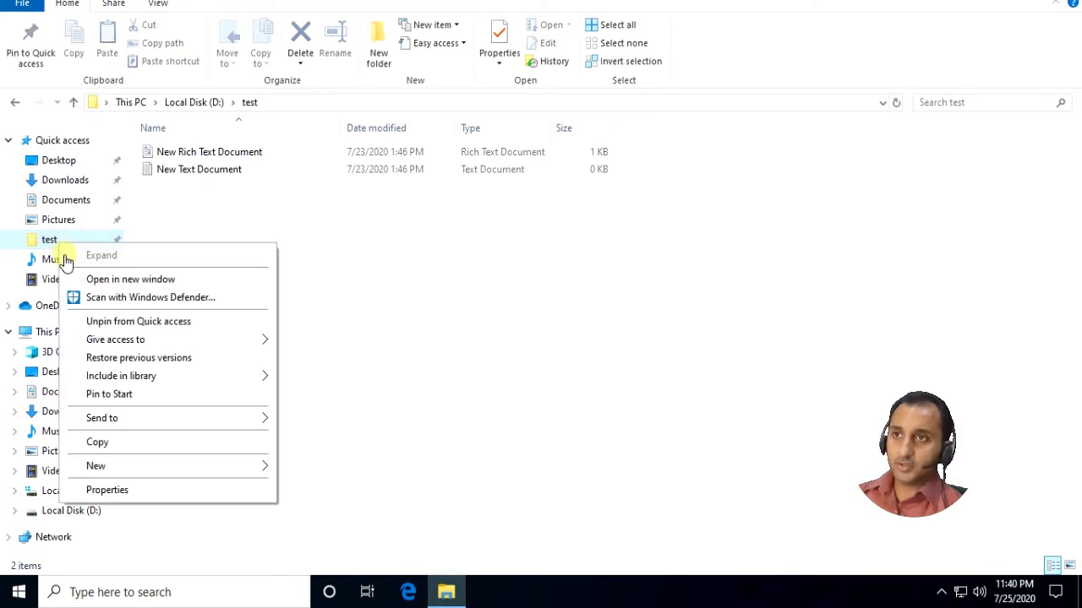
{"action": "left_click", "coordinate": [206, 323]}
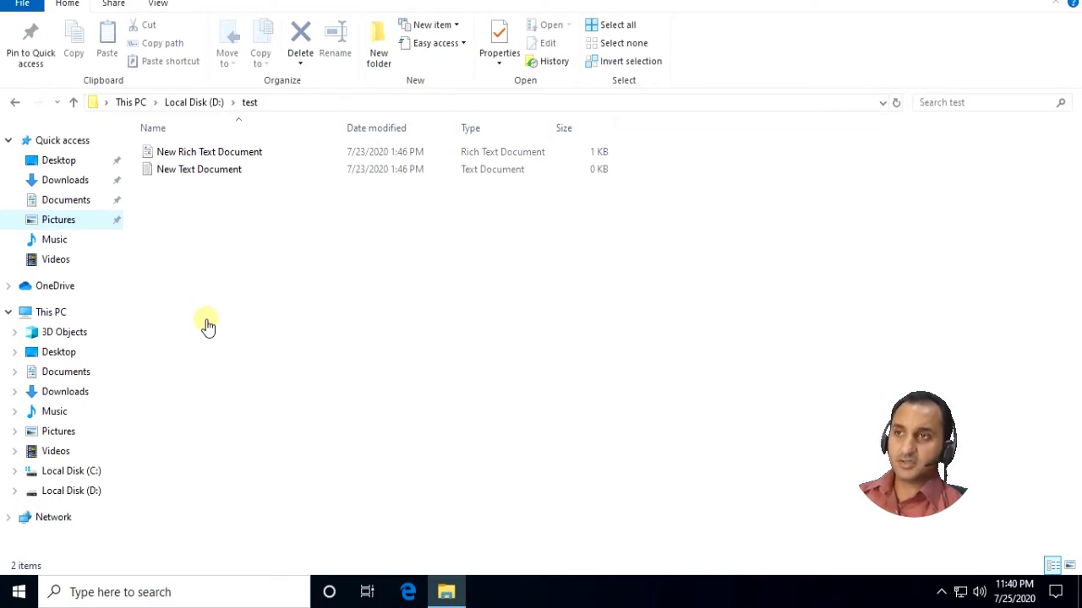
{"action": "left_click", "coordinate": [195, 103]}
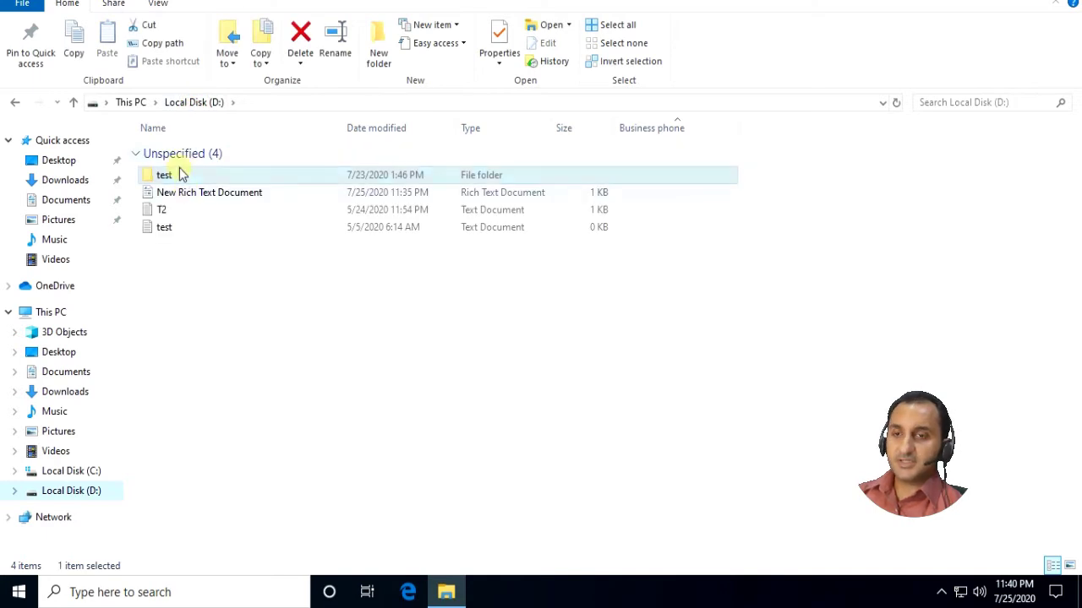
Step: Start sharing the D: drive's test folder with specific people and add the account "user" to the sharing list
{"action": "right_click", "coordinate": [181, 179]}
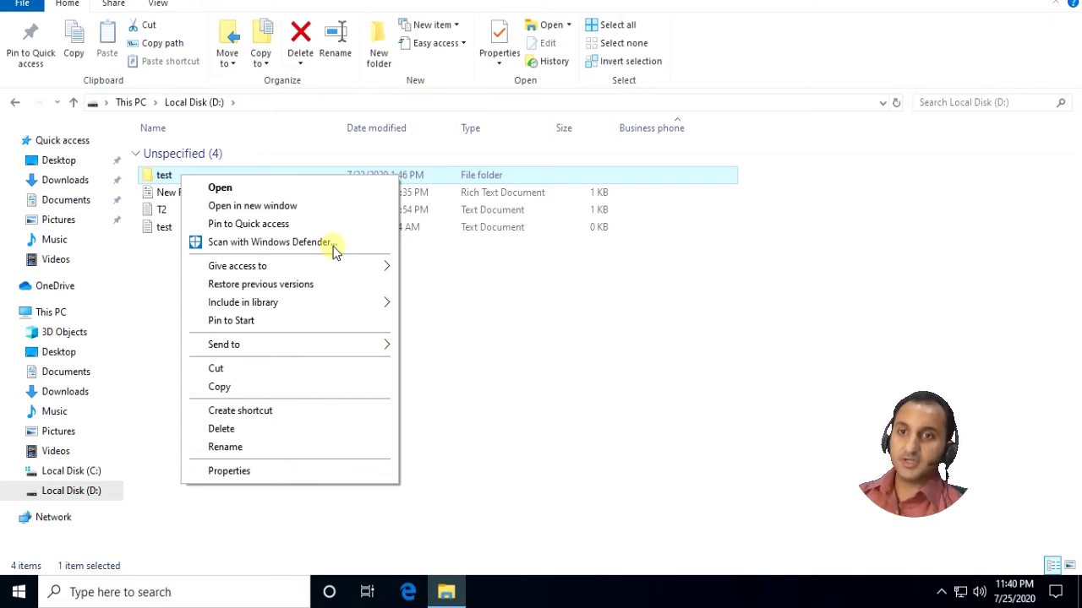
{"action": "mouse_move", "coordinate": [361, 272]}
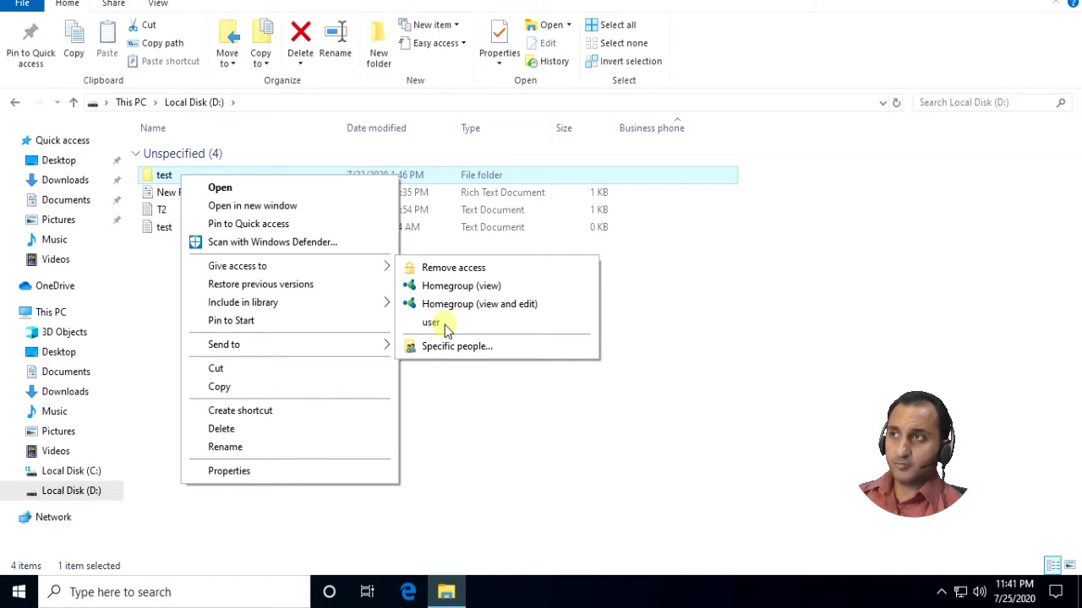
{"action": "left_click", "coordinate": [535, 358]}
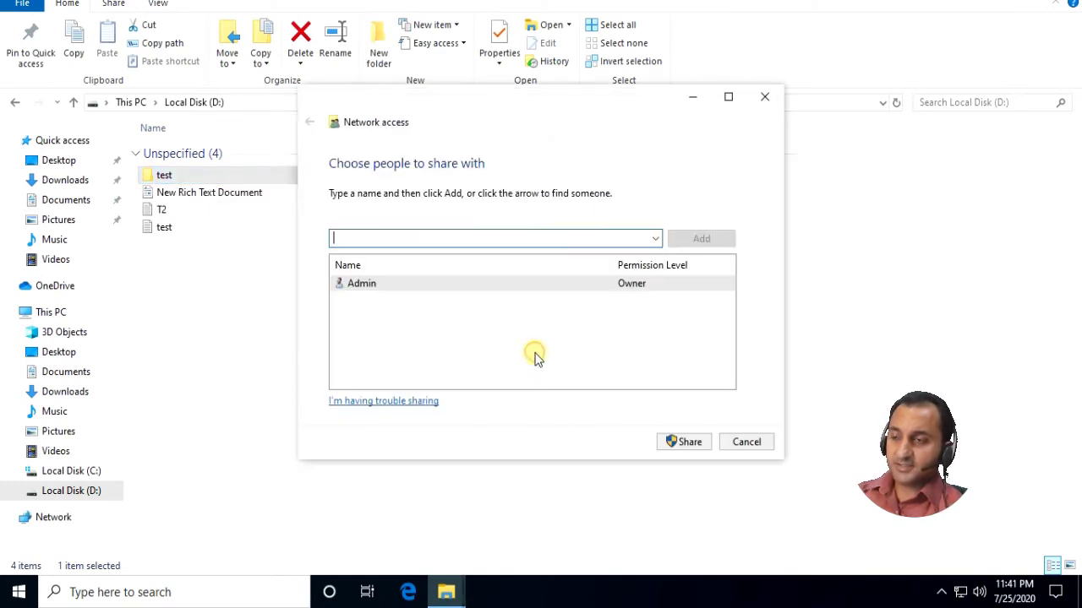
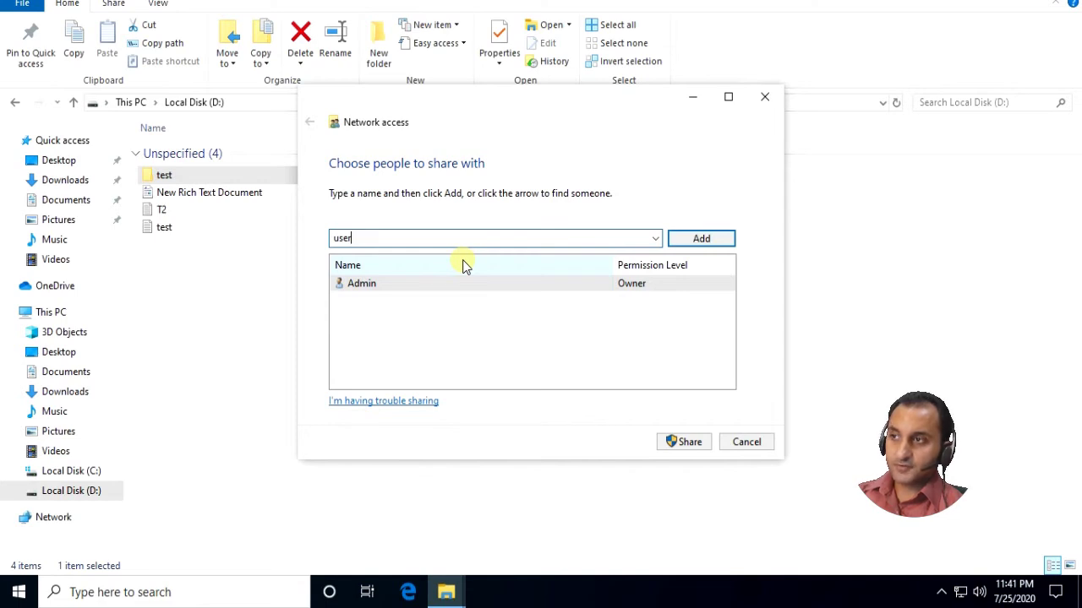
{"action": "left_click", "coordinate": [701, 241]}
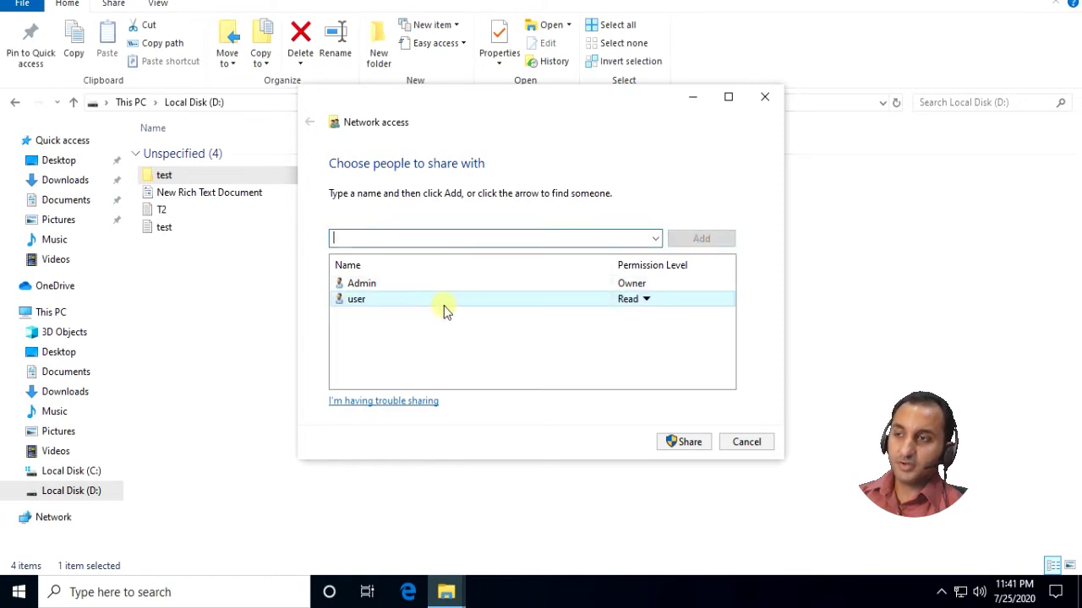
Step: Try to add another person's name to the test folder's sharing list and clear the entry
{"action": "type", "text": "jan"}
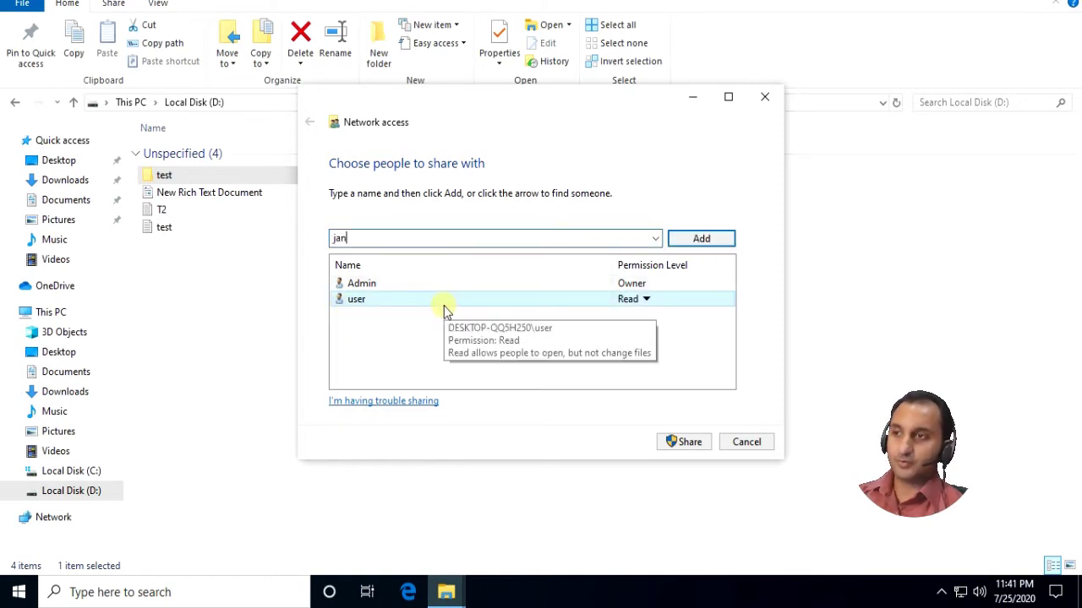
{"action": "left_click", "coordinate": [683, 242]}
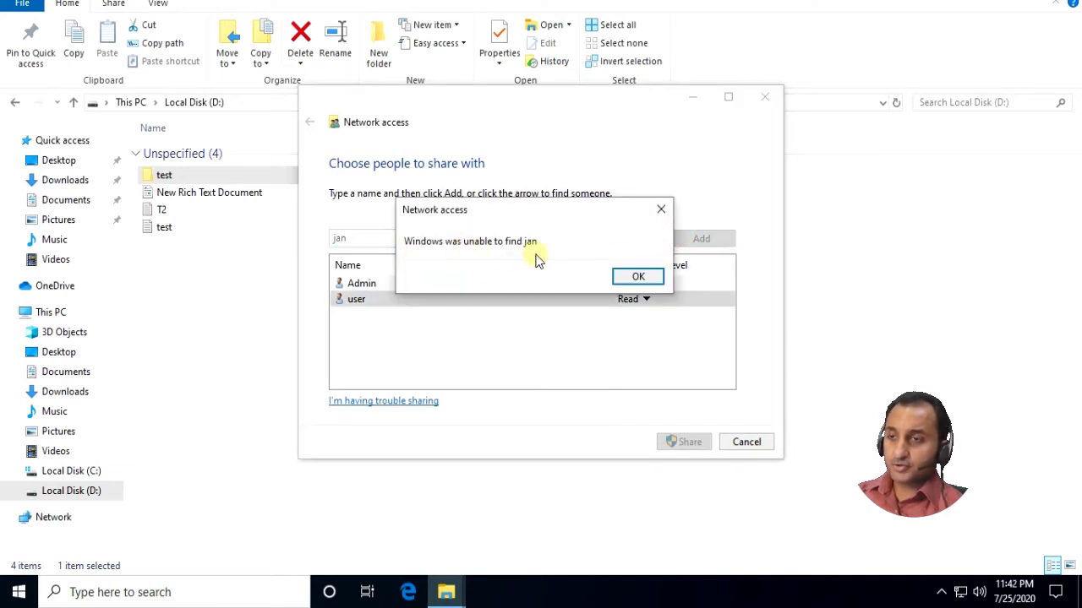
{"action": "left_click", "coordinate": [636, 277]}
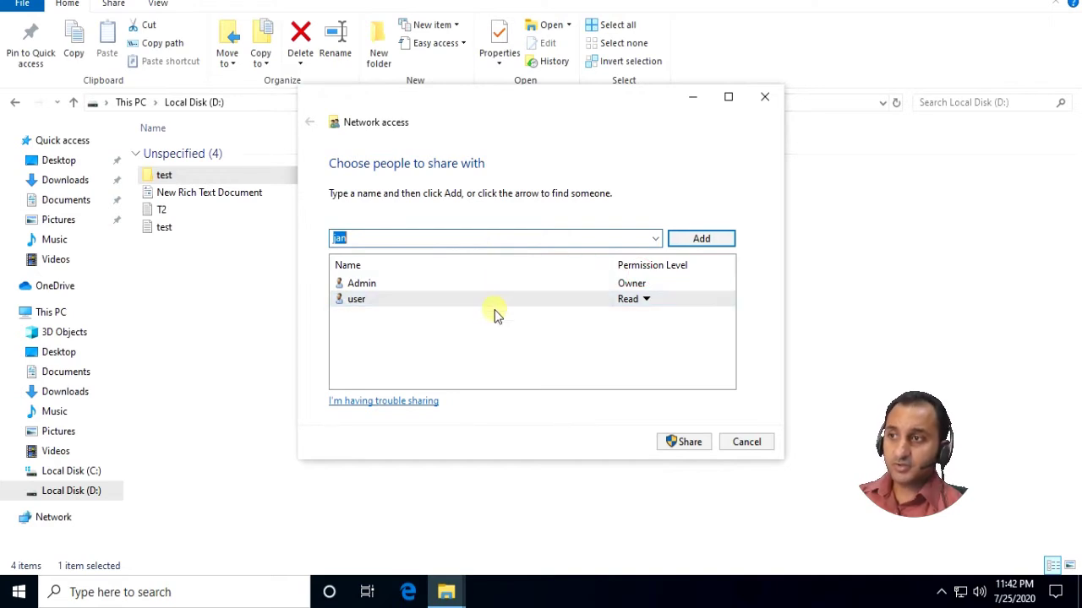
{"action": "key", "text": "BackSpace"}
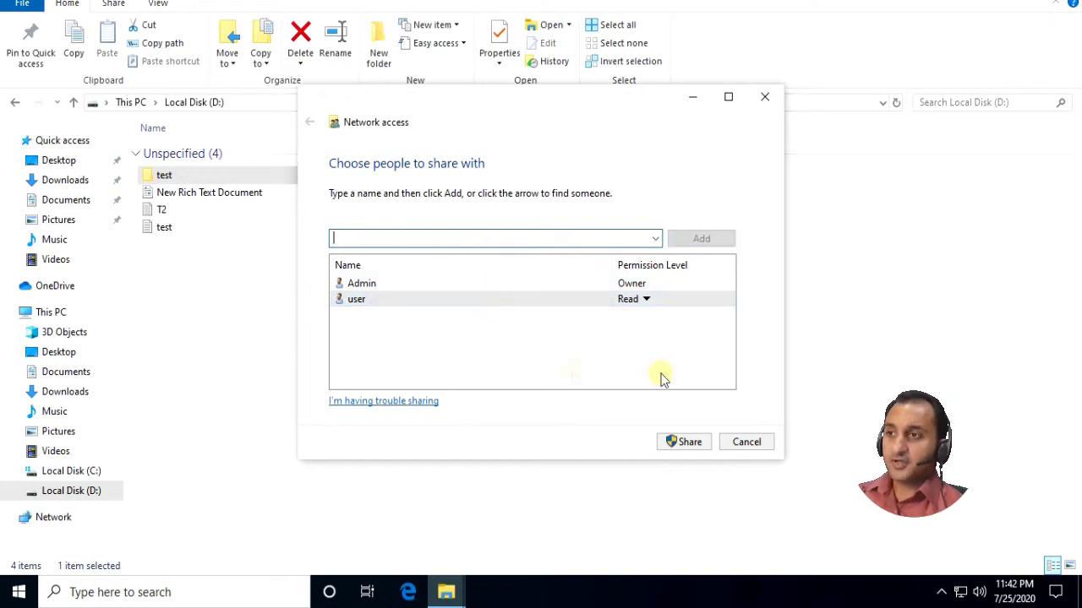
Step: Set the permission level of "user" to Read/Write, remove that account from the sharing list, and cancel the sharing
{"action": "left_click", "coordinate": [642, 300]}
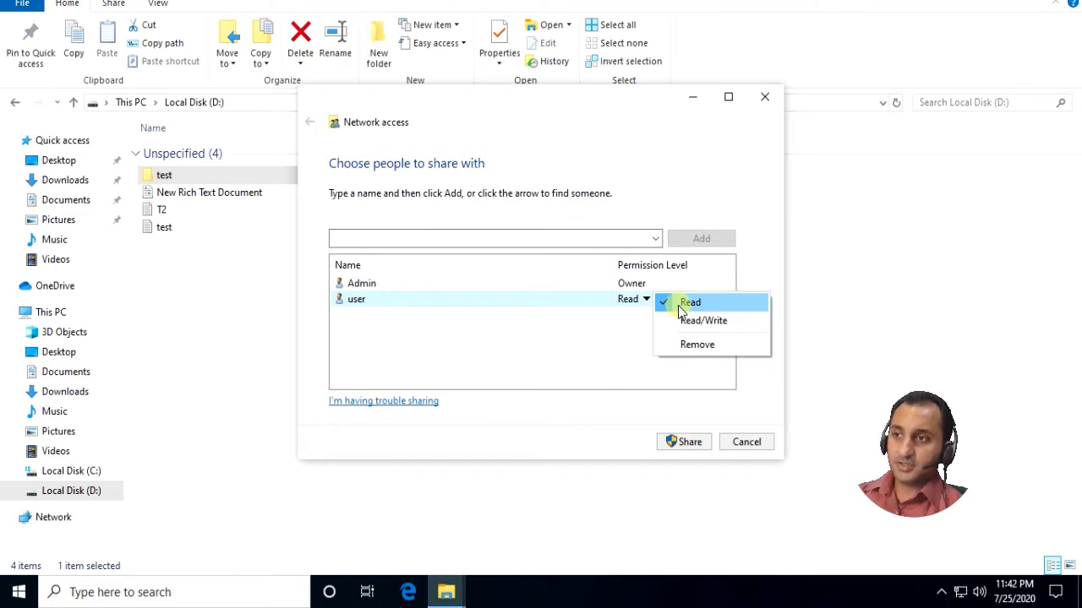
{"action": "left_click", "coordinate": [703, 321]}
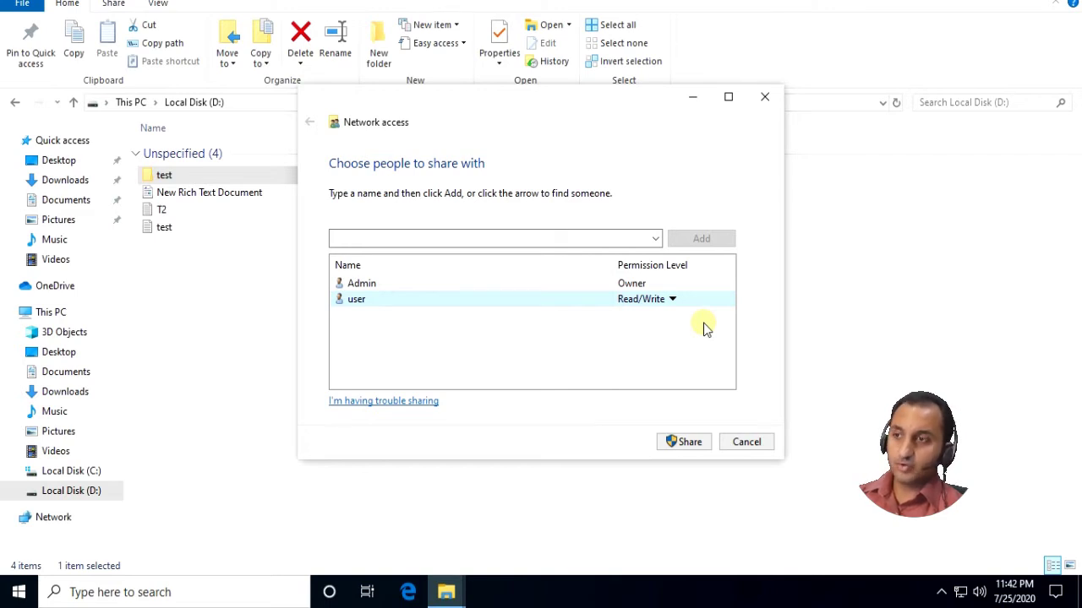
{"action": "left_click", "coordinate": [672, 301]}
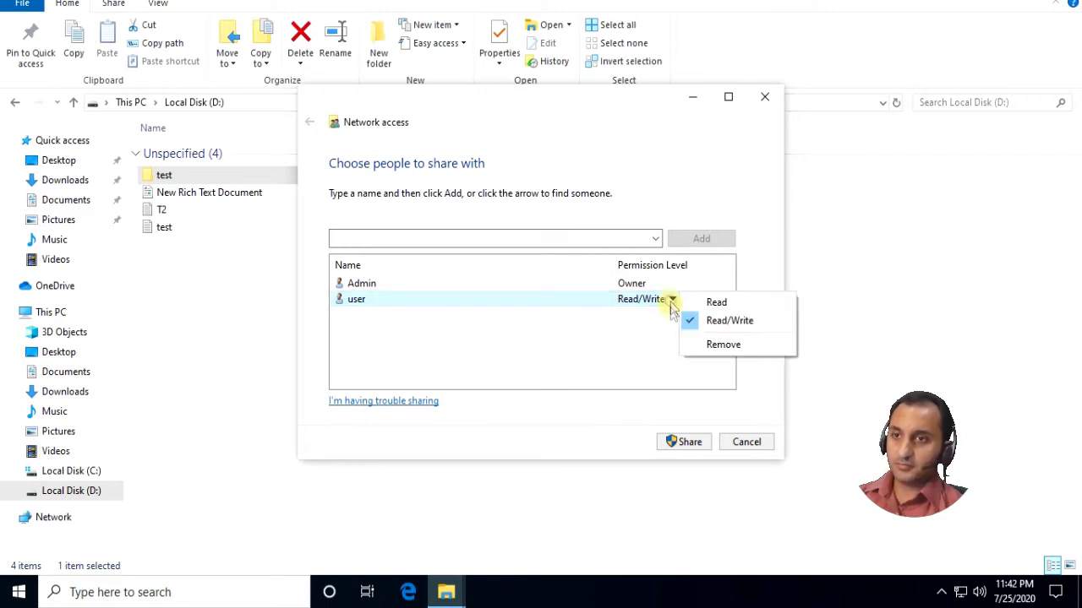
{"action": "left_click", "coordinate": [701, 345]}
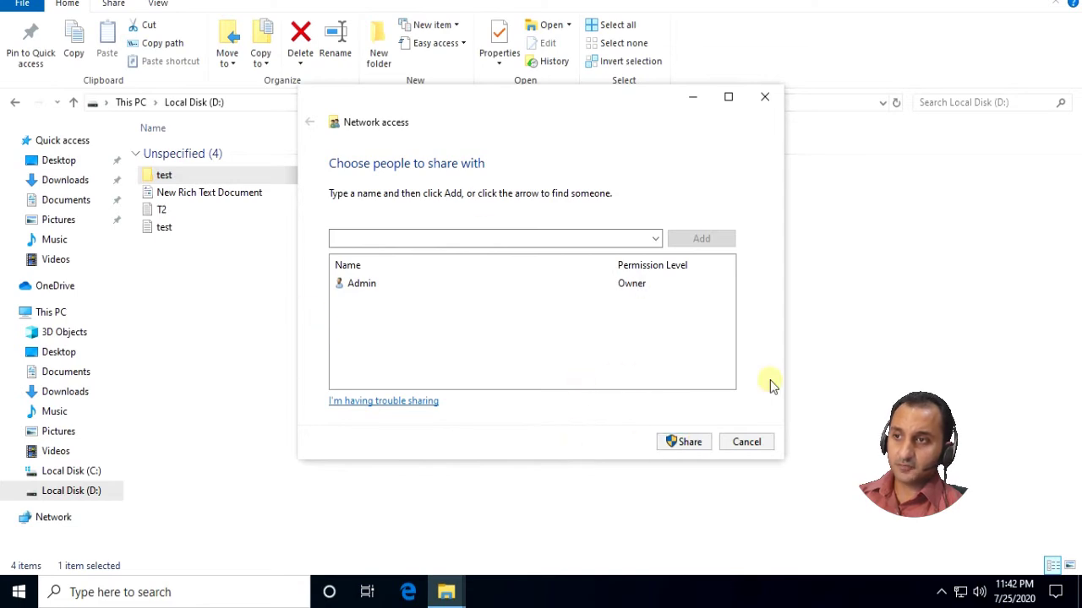
{"action": "left_click", "coordinate": [747, 443]}
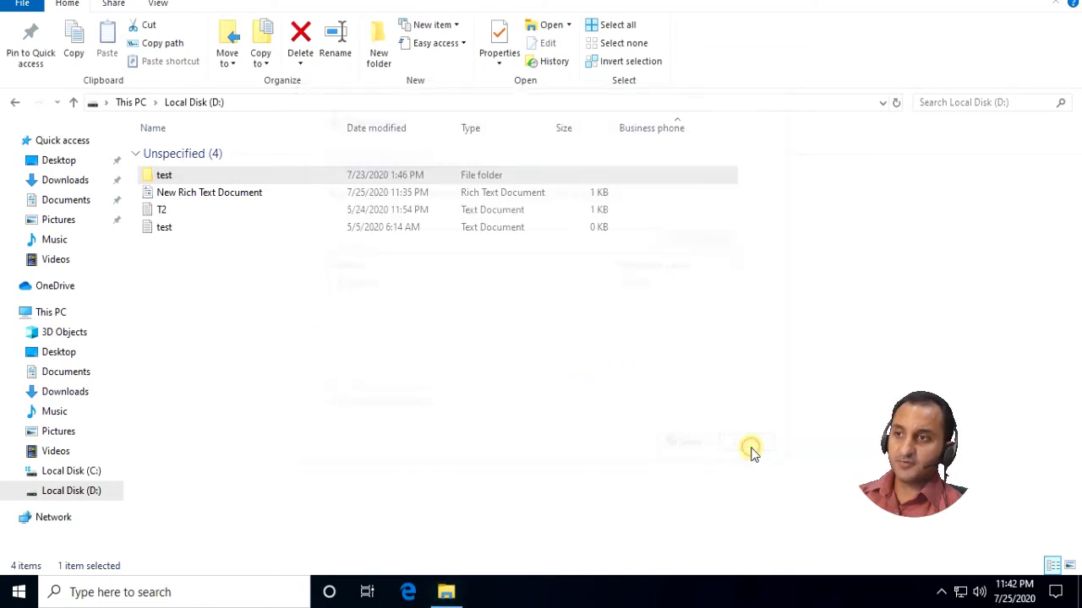
Step: Check the test folder's previous versions and cancel its properties
{"action": "right_click", "coordinate": [165, 176]}
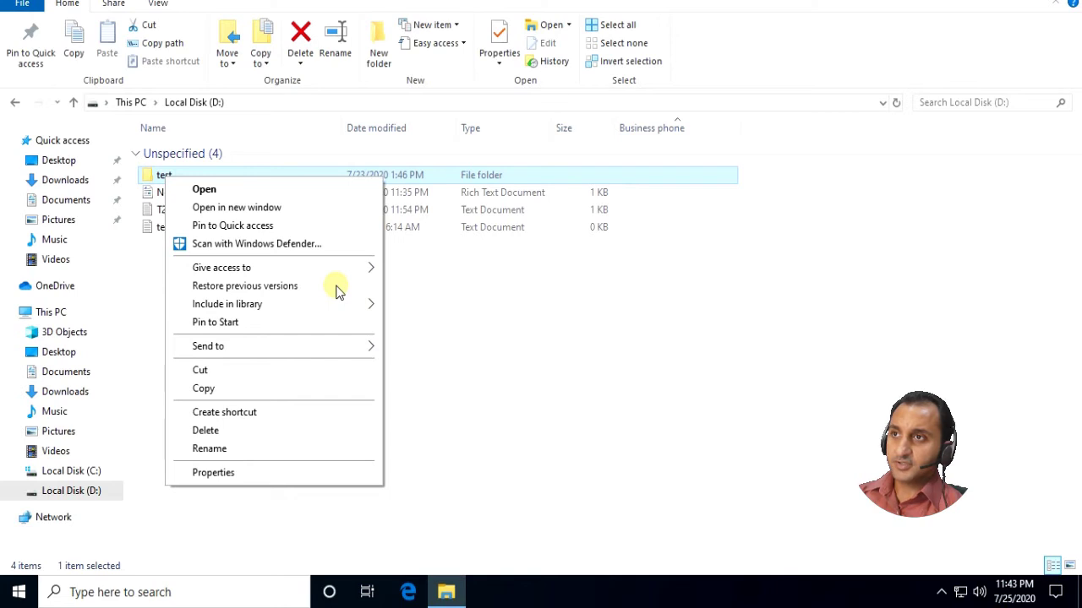
{"action": "left_click", "coordinate": [297, 286]}
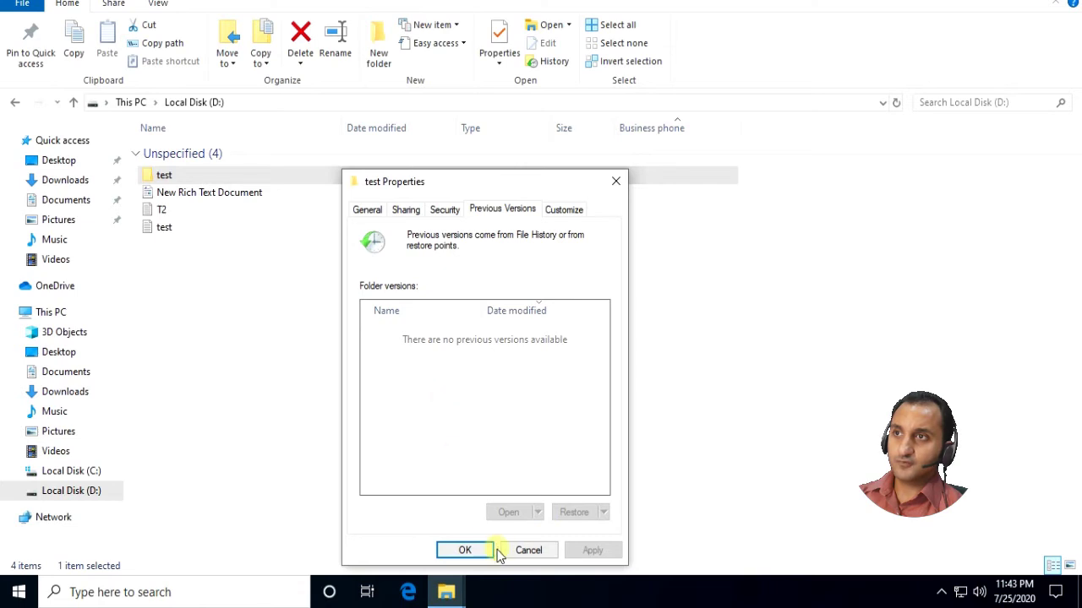
{"action": "left_click", "coordinate": [526, 550]}
Step: Include the D: drive's test folder in the Pictures library
{"action": "right_click", "coordinate": [217, 174]}
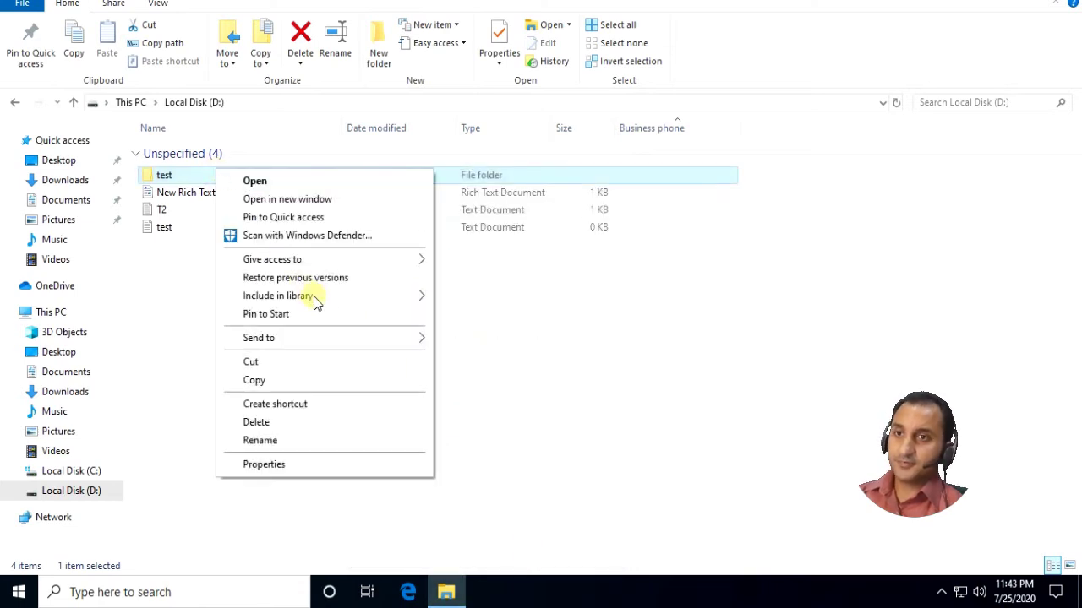
{"action": "mouse_move", "coordinate": [314, 300]}
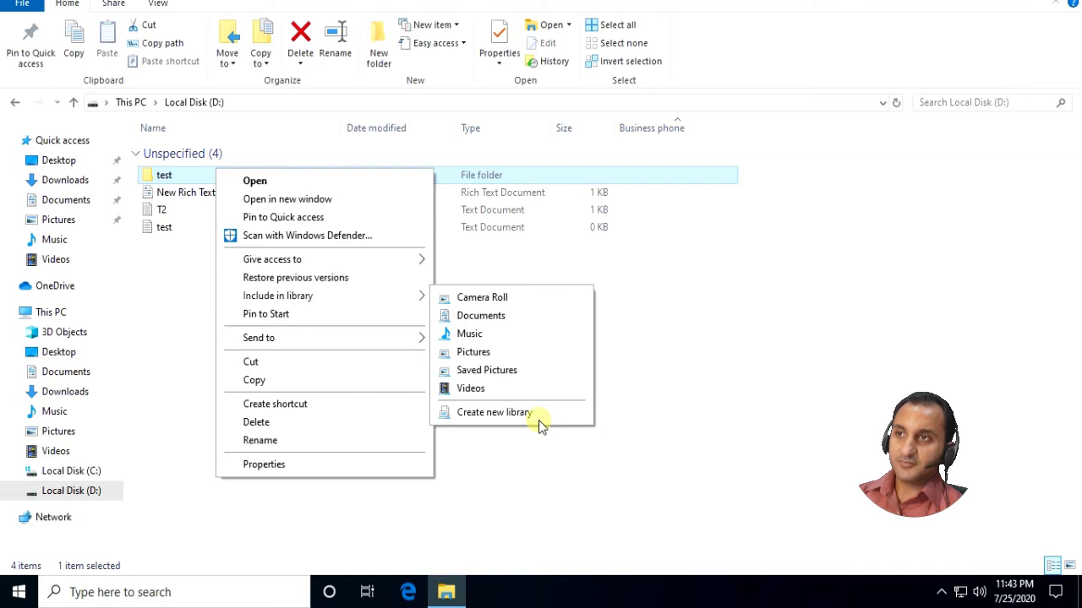
{"action": "left_click", "coordinate": [517, 357]}
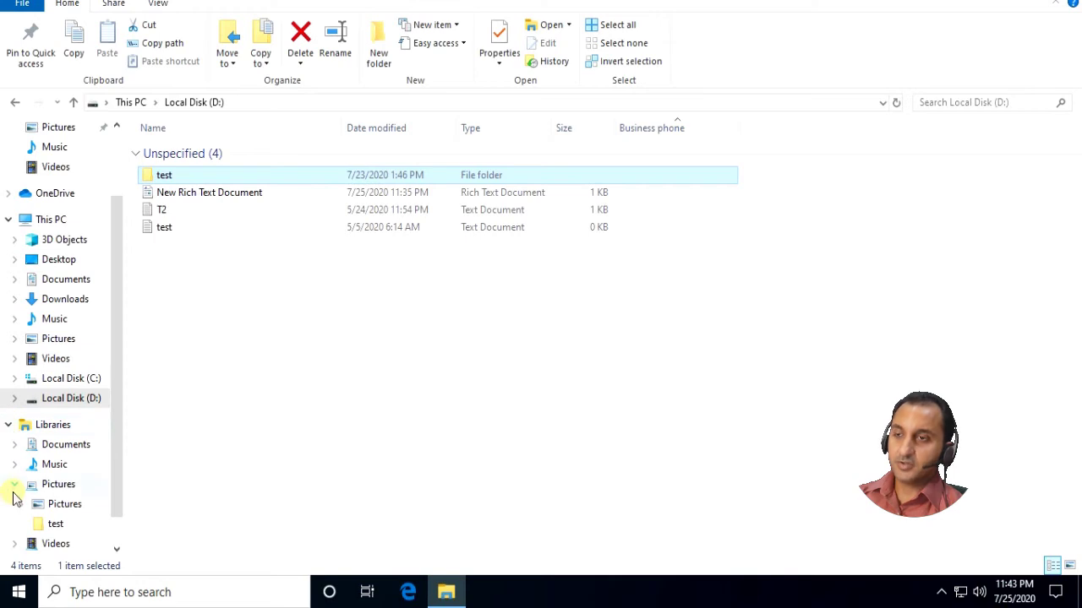
Step: Examine the Pictures library in the folder tree, viewing the contents of its test and Pictures folders
{"action": "left_click", "coordinate": [53, 529]}
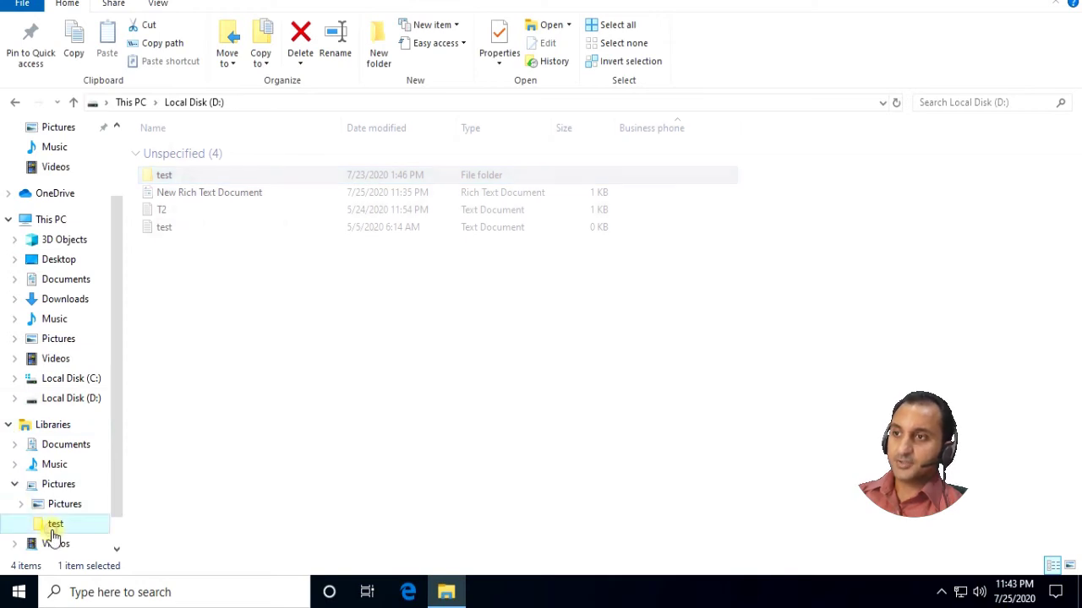
{"action": "left_click_drag", "start_coordinate": [116, 502], "coordinate": [120, 530]}
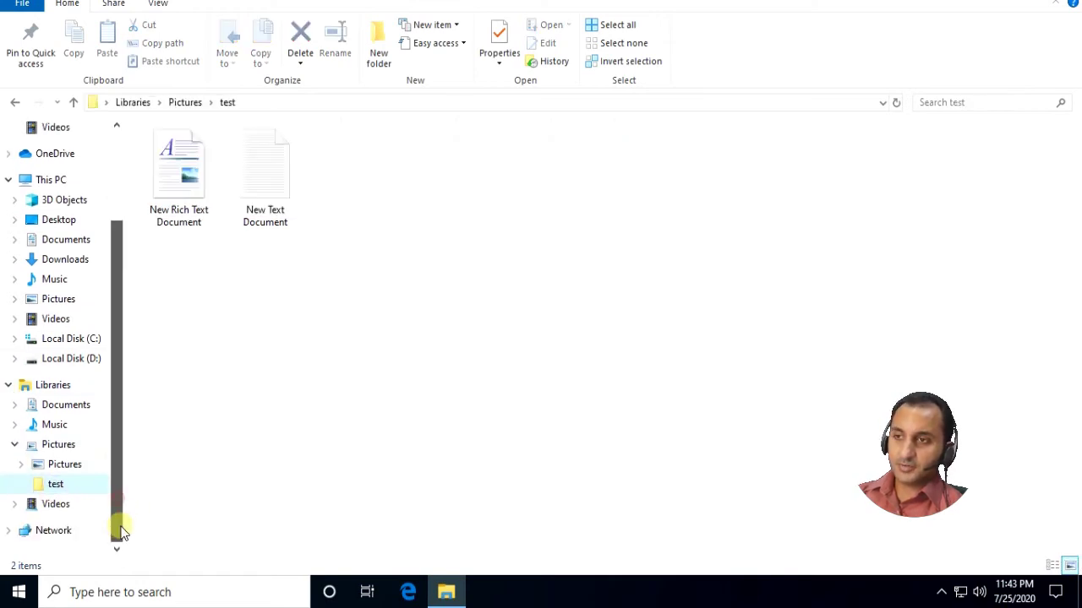
{"action": "left_click", "coordinate": [15, 444]}
{"action": "left_click", "coordinate": [10, 427]}
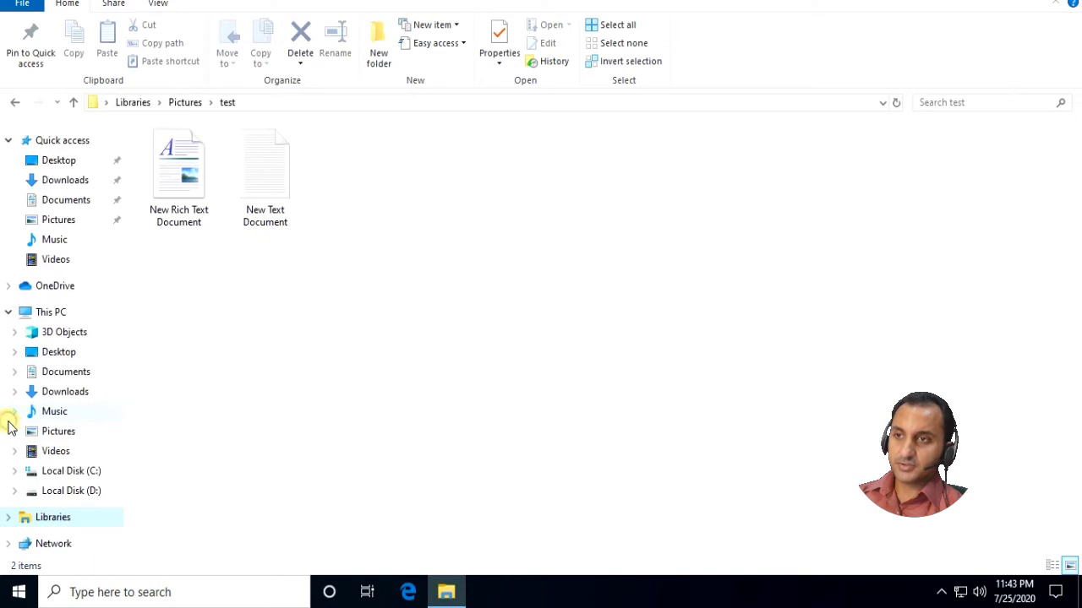
{"action": "left_click", "coordinate": [8, 520]}
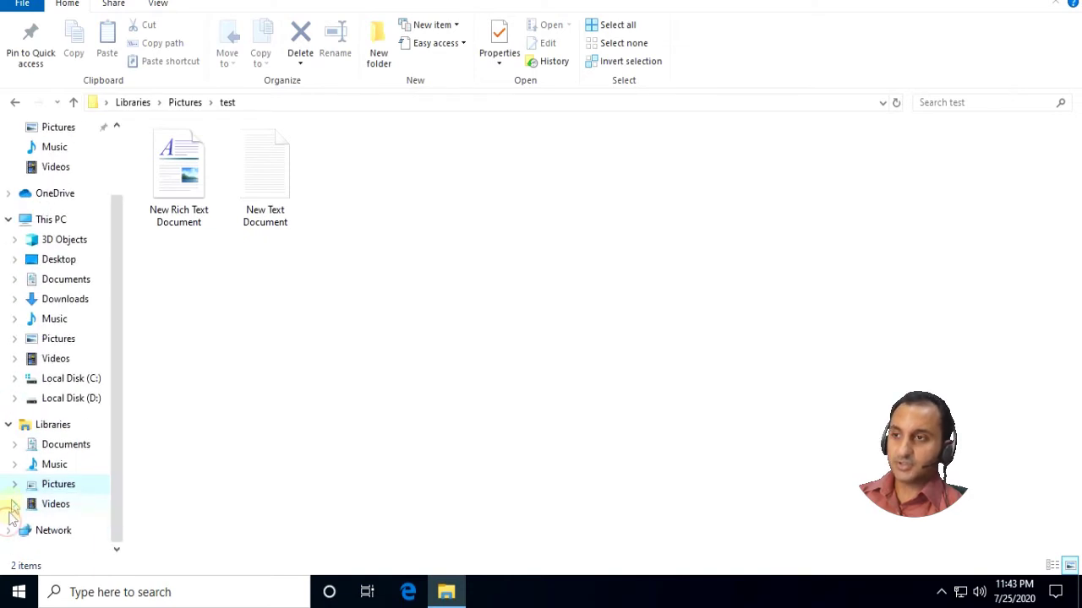
{"action": "left_click", "coordinate": [15, 484]}
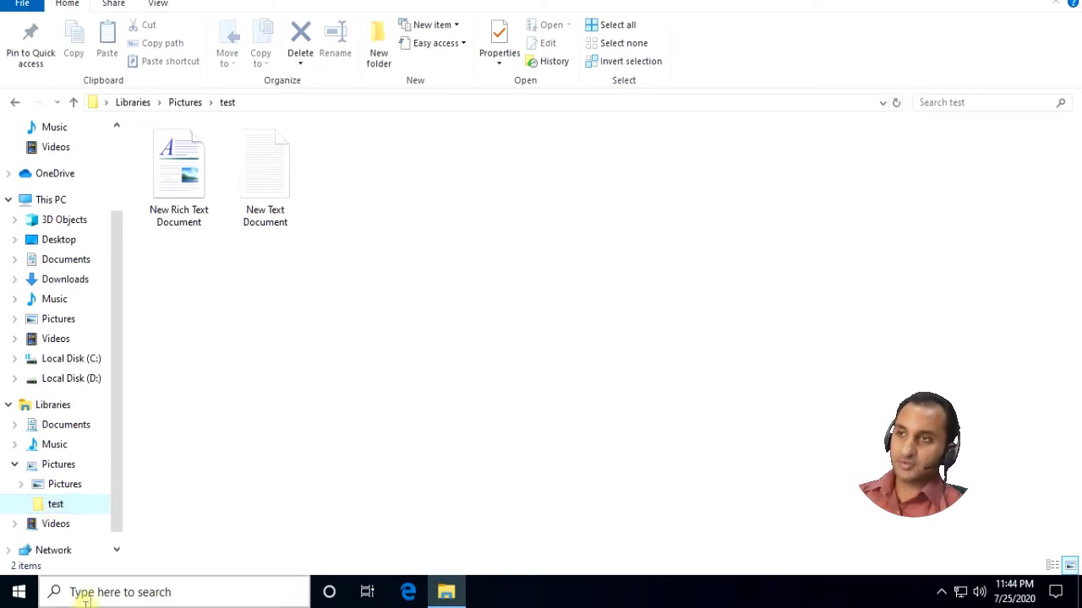
{"action": "left_click", "coordinate": [61, 469]}
{"action": "left_click", "coordinate": [64, 486]}
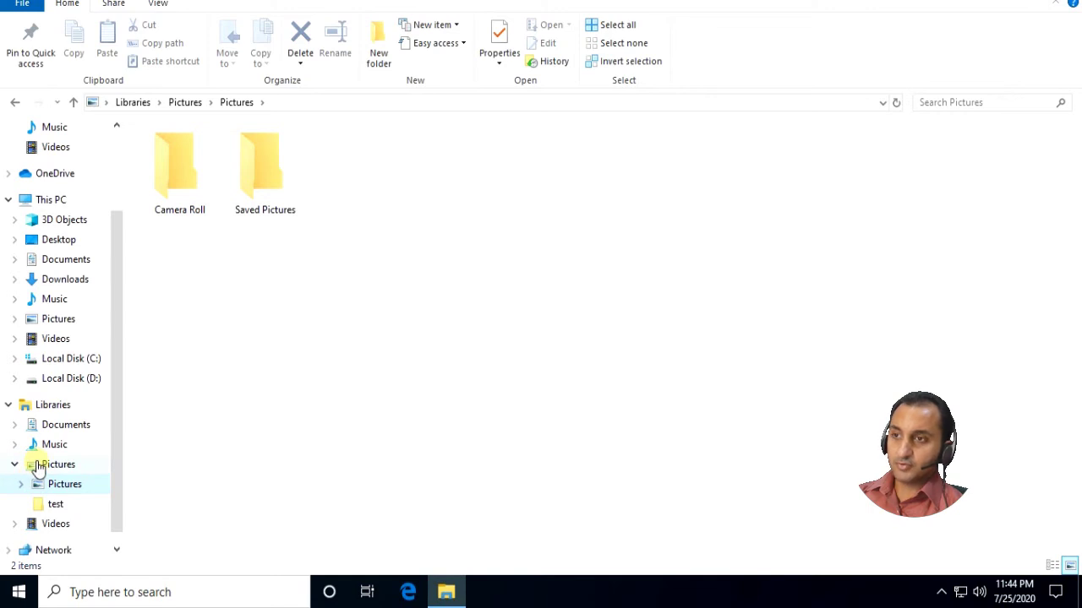
Step: Remove the test (D:) location from the Pictures library through its properties and apply the change
{"action": "left_click", "coordinate": [38, 467]}
{"action": "right_click", "coordinate": [38, 467]}
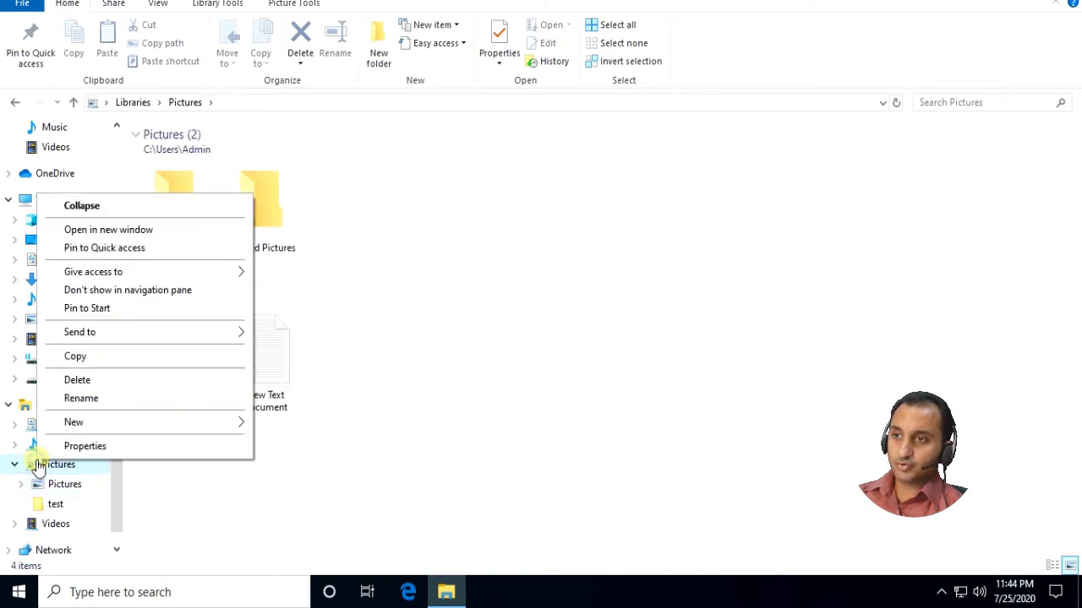
{"action": "left_click", "coordinate": [60, 448]}
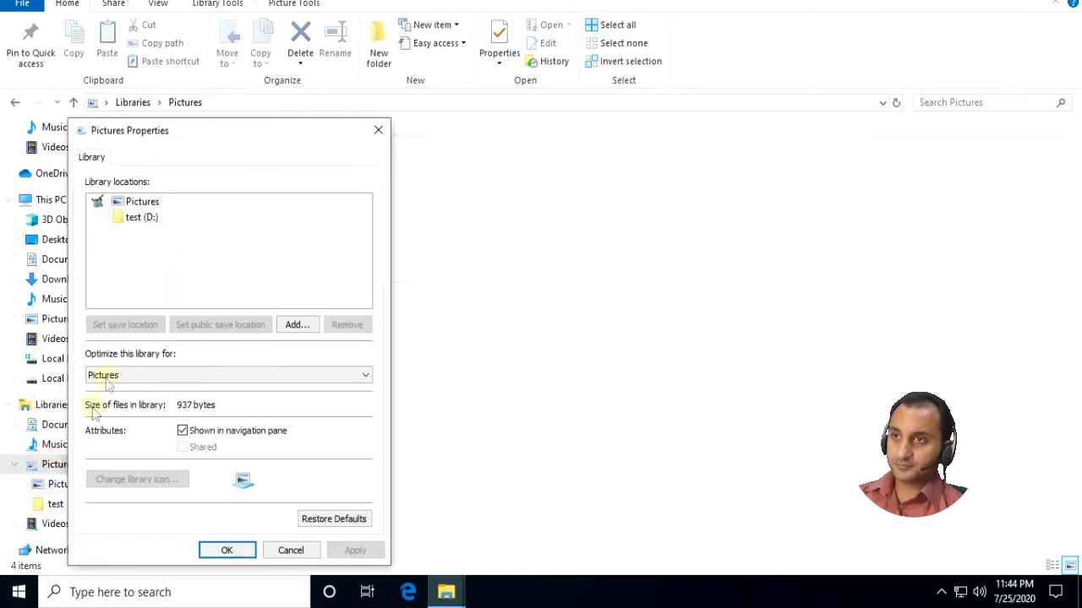
{"action": "left_click", "coordinate": [128, 217]}
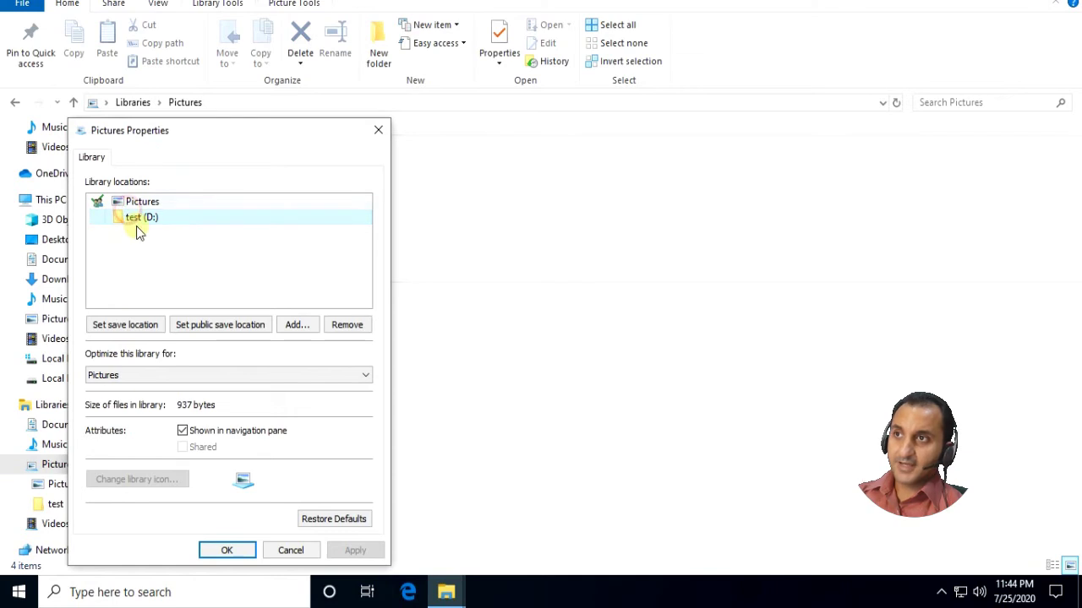
{"action": "left_click", "coordinate": [346, 326]}
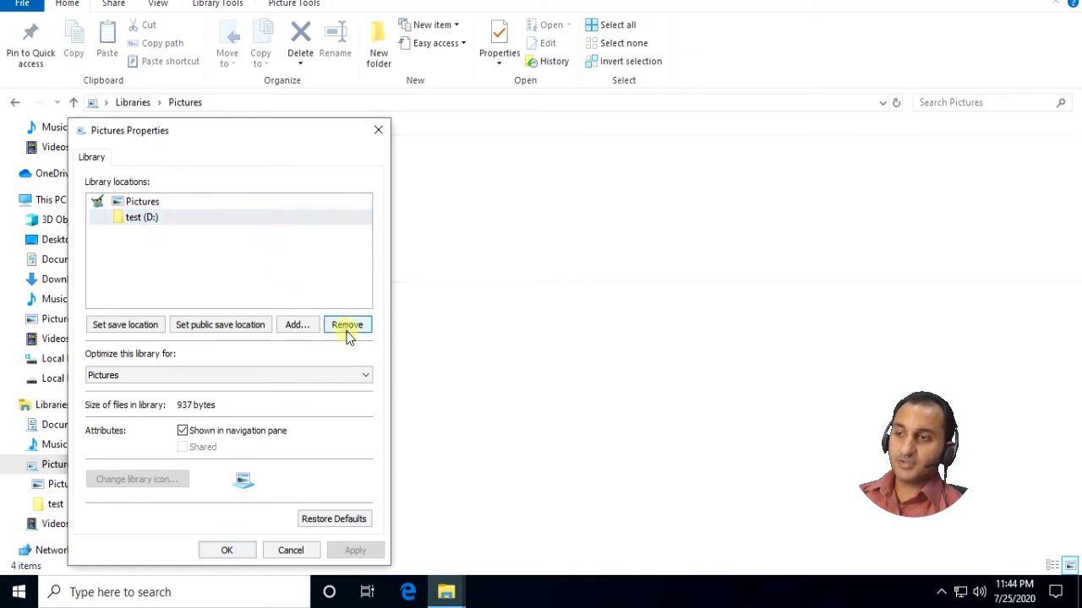
{"action": "left_click", "coordinate": [227, 551]}
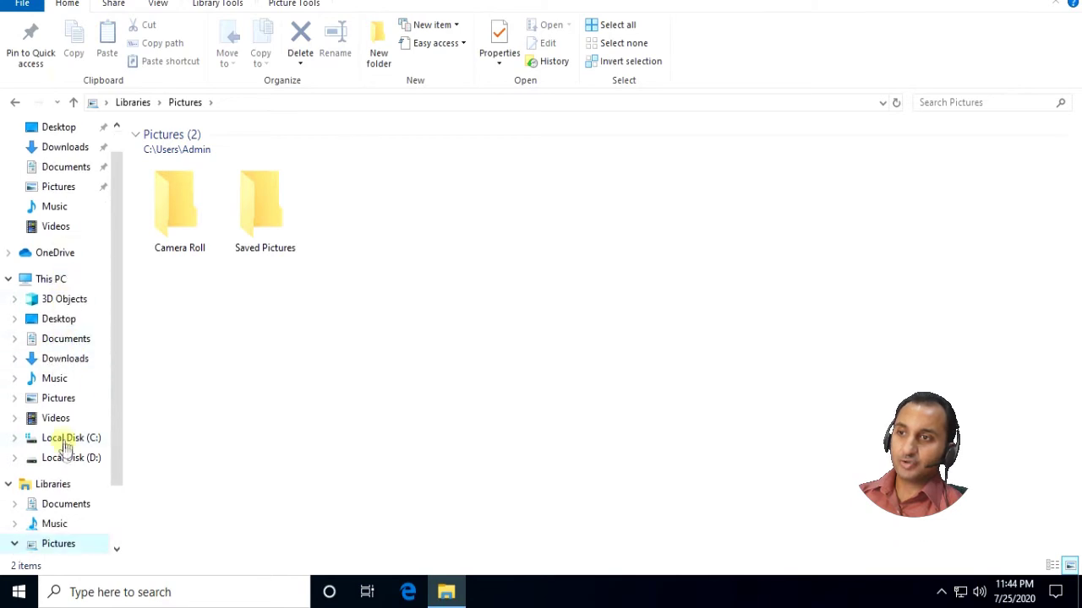
Step: Pin the D: drive's test folder to Start
{"action": "left_click", "coordinate": [68, 457]}
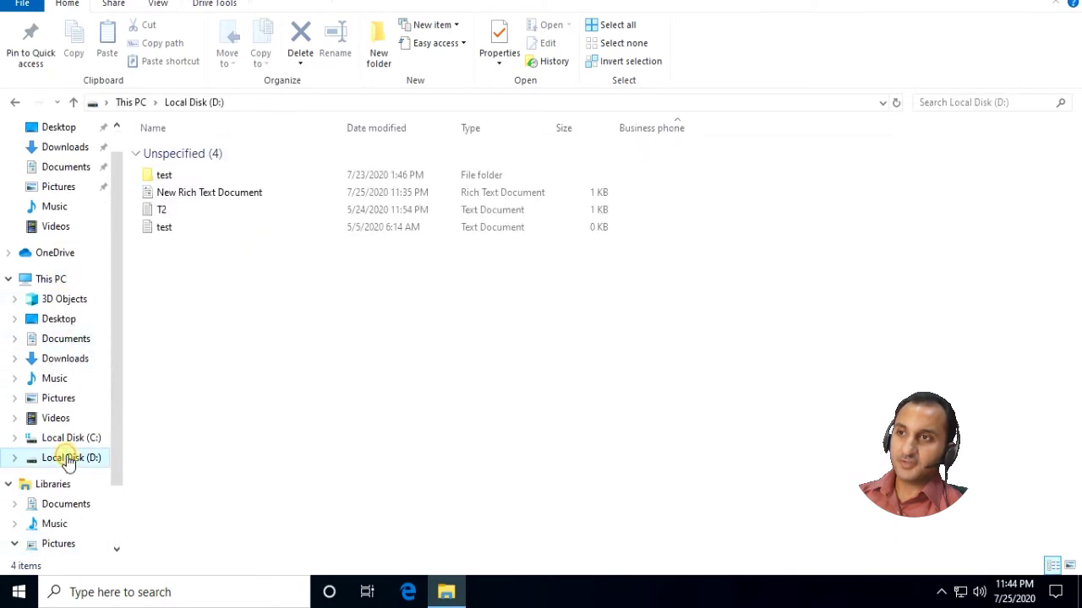
{"action": "right_click", "coordinate": [167, 177]}
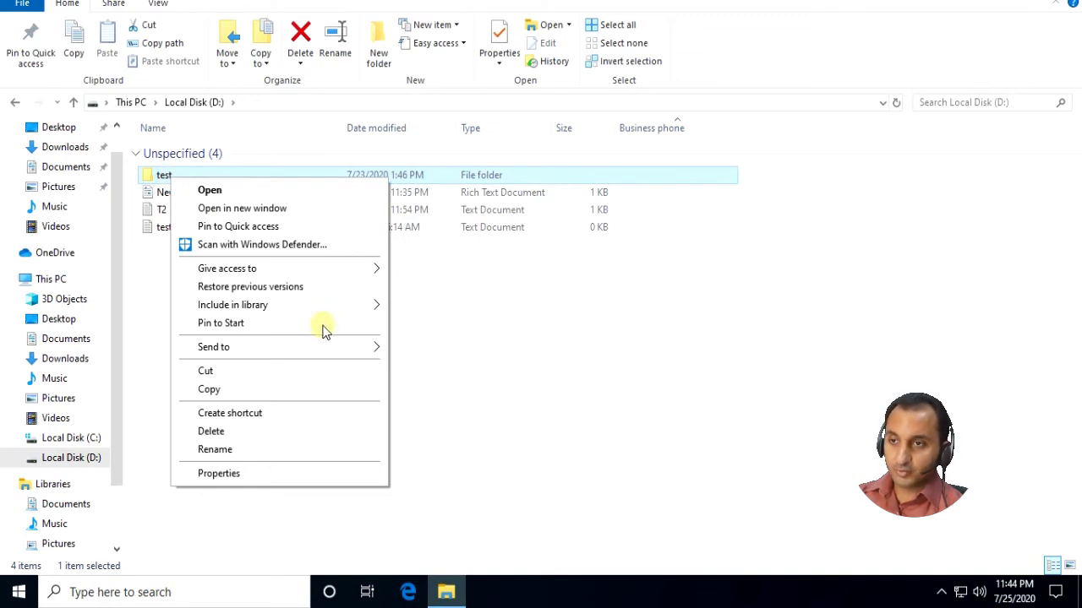
{"action": "key", "text": "super"}
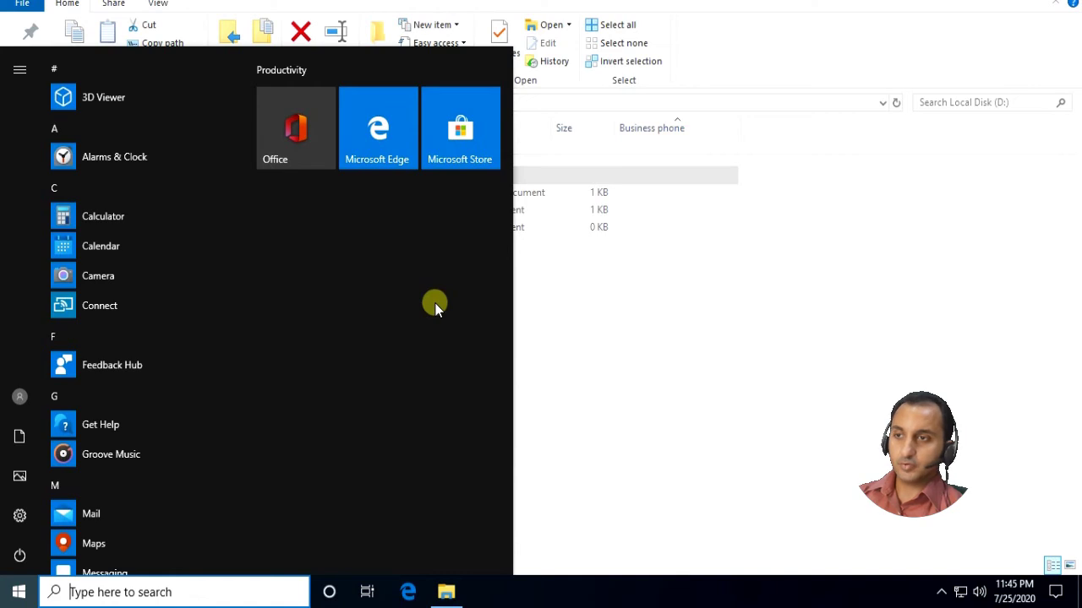
{"action": "left_click", "coordinate": [568, 350]}
{"action": "right_click", "coordinate": [164, 180]}
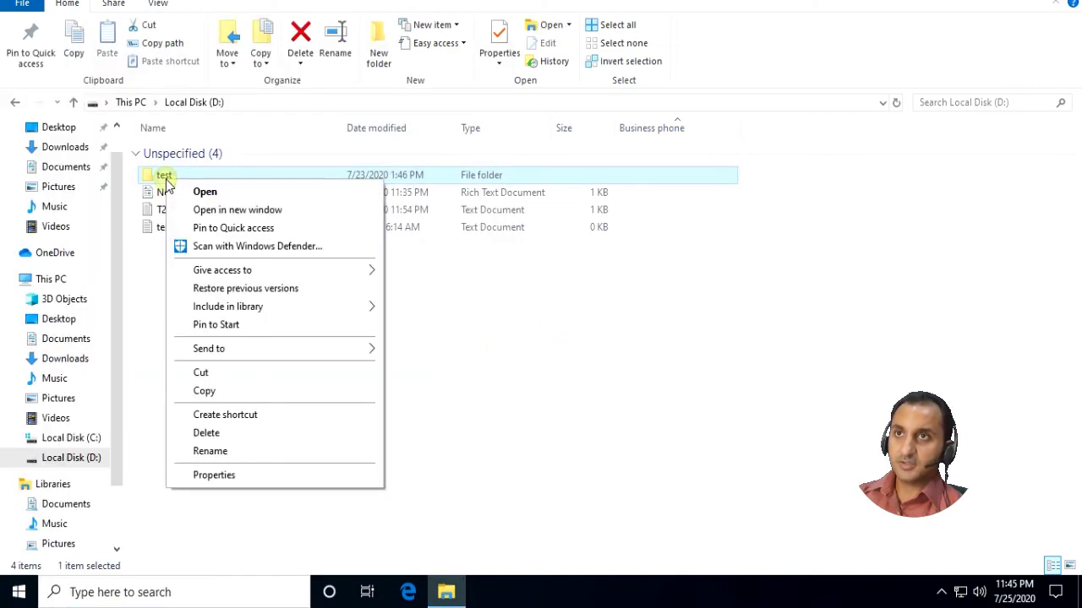
{"action": "left_click", "coordinate": [252, 323]}
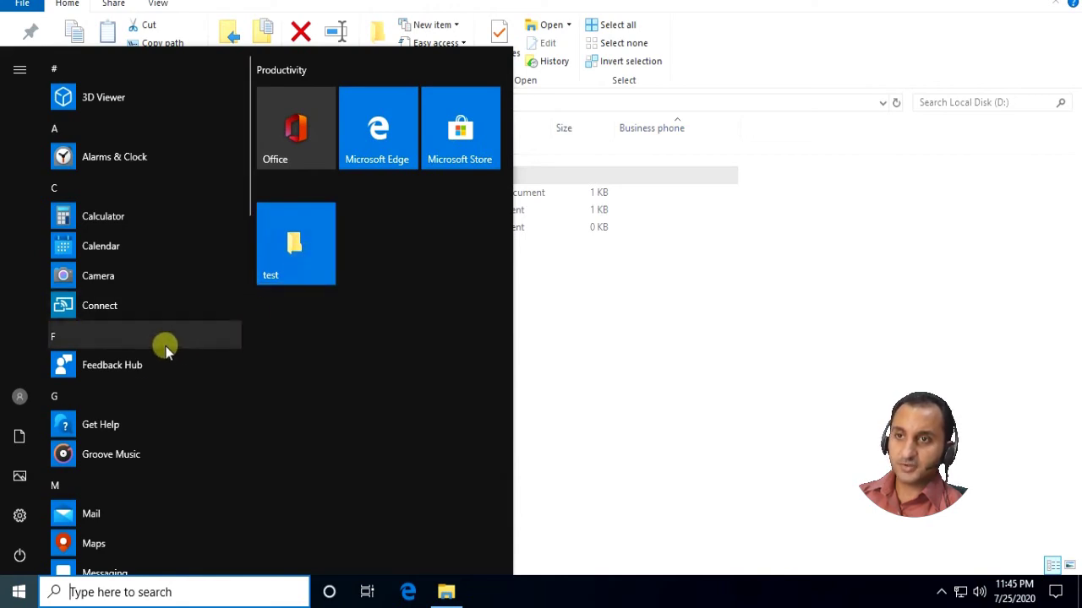
Step: Find Movies & TV in the Start app list and pin it to Start
{"action": "scroll", "coordinate": [119, 412], "scroll_direction": "down", "scroll_amount": 1}
{"action": "scroll", "coordinate": [120, 414], "scroll_direction": "down", "scroll_amount": 5}
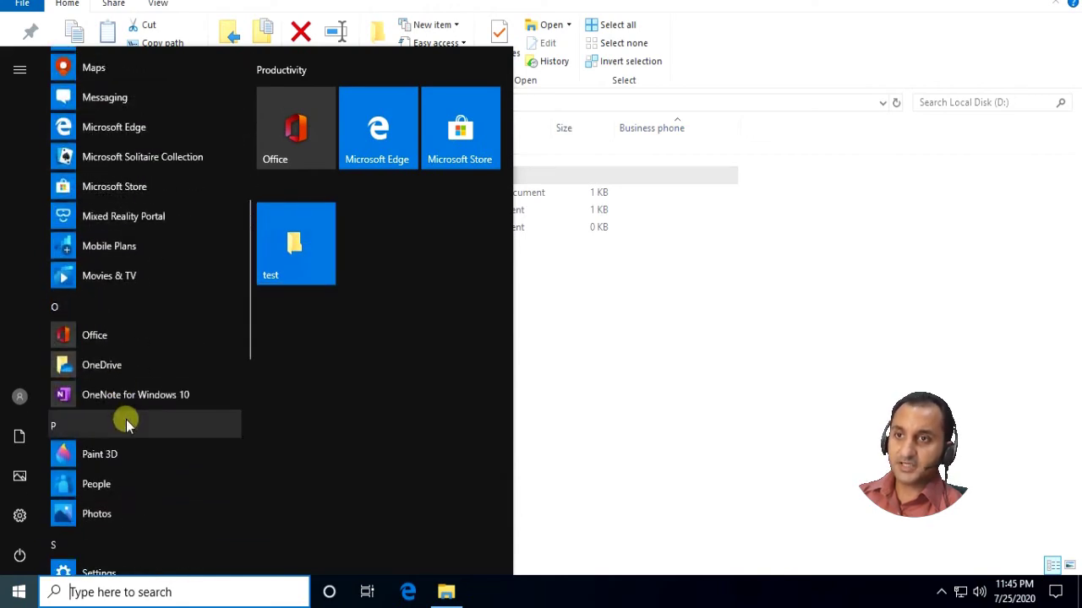
{"action": "right_click", "coordinate": [103, 281]}
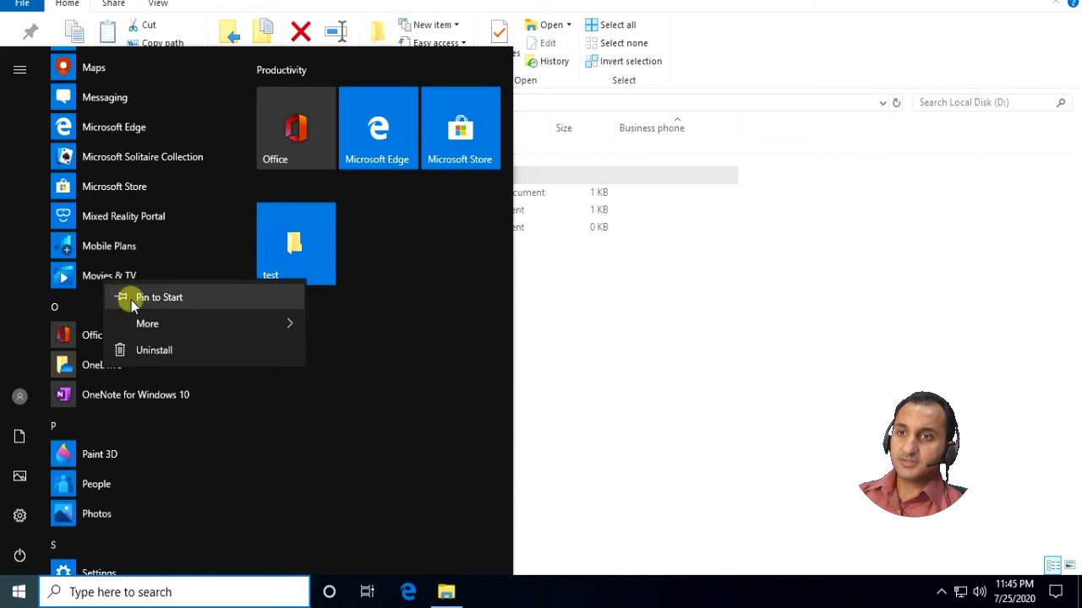
{"action": "left_click", "coordinate": [159, 297]}
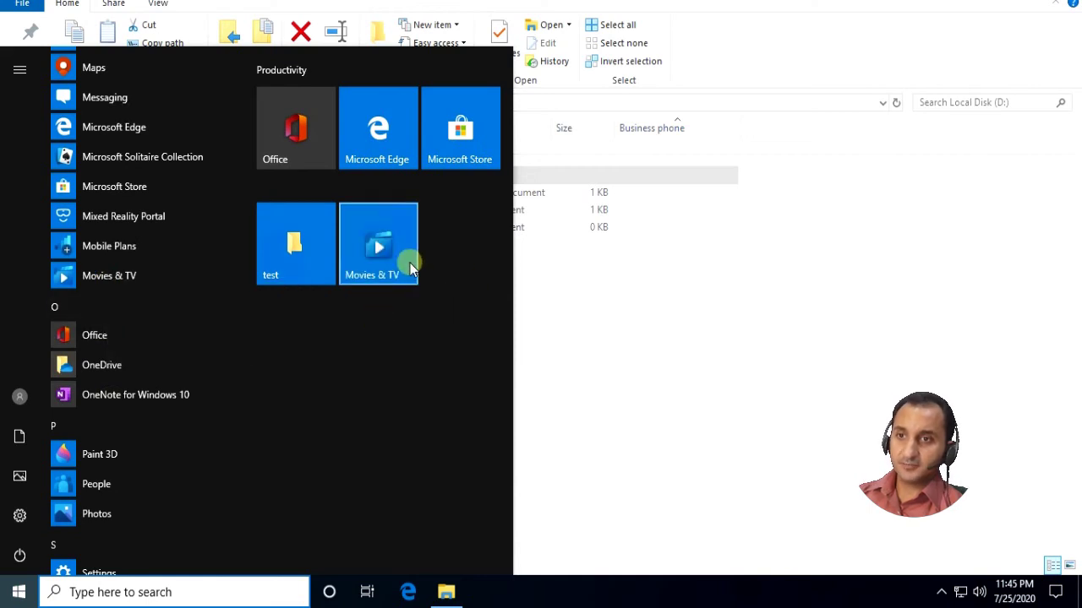
Step: Check the Start pinning option offered for the Camera app and close Start without pinning it
{"action": "scroll", "coordinate": [81, 389], "scroll_direction": "up", "scroll_amount": 5}
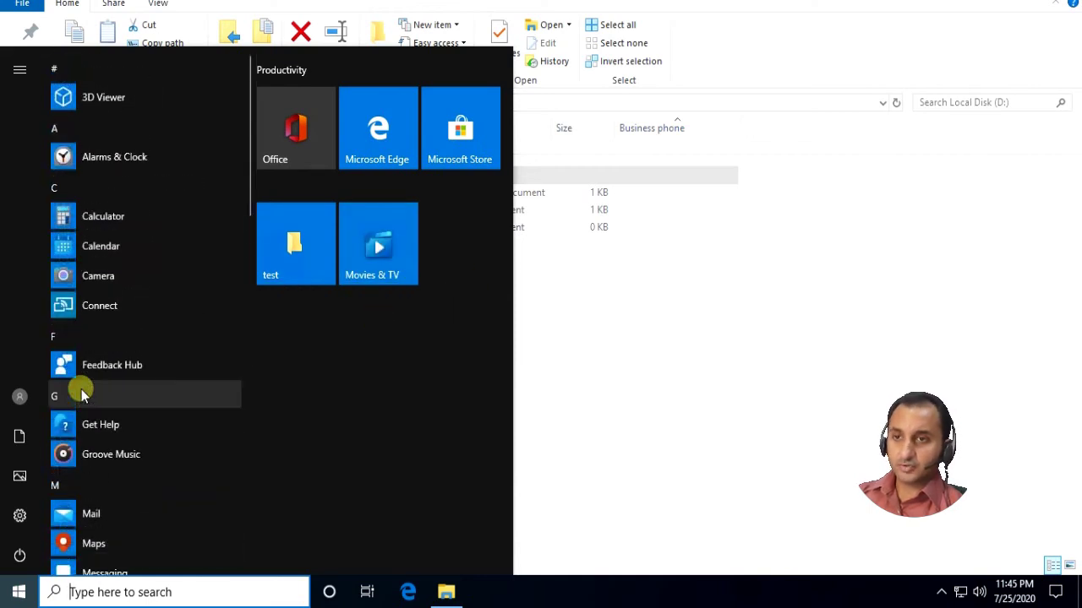
{"action": "right_click", "coordinate": [98, 284]}
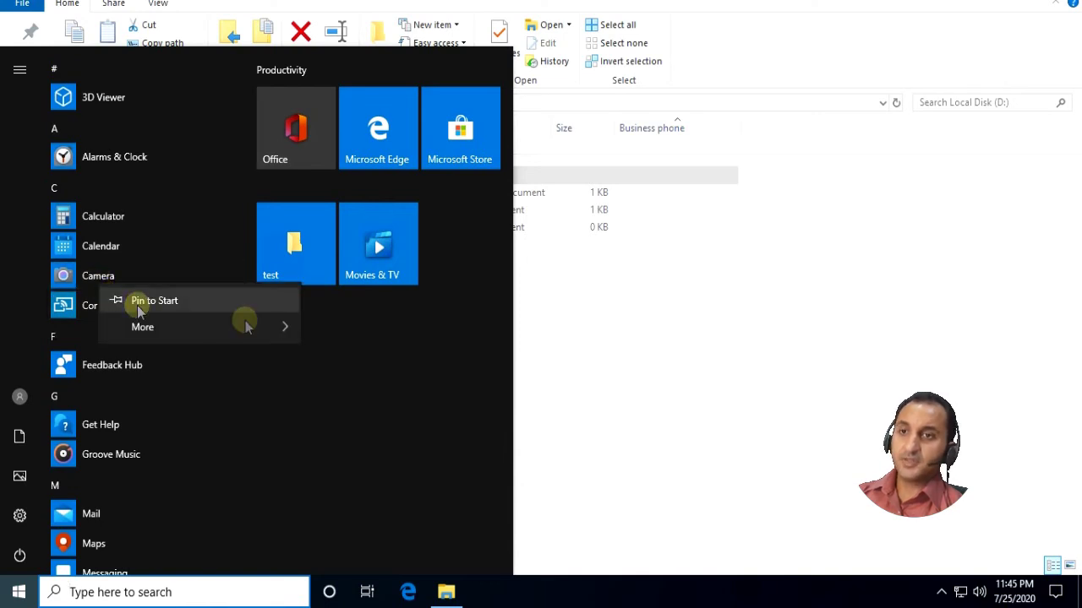
{"action": "left_click", "coordinate": [752, 328]}
{"action": "left_click", "coordinate": [736, 334]}
Step: Check the unpin options for the test folder, both on the D: drive and on its Start tile
{"action": "right_click", "coordinate": [163, 173]}
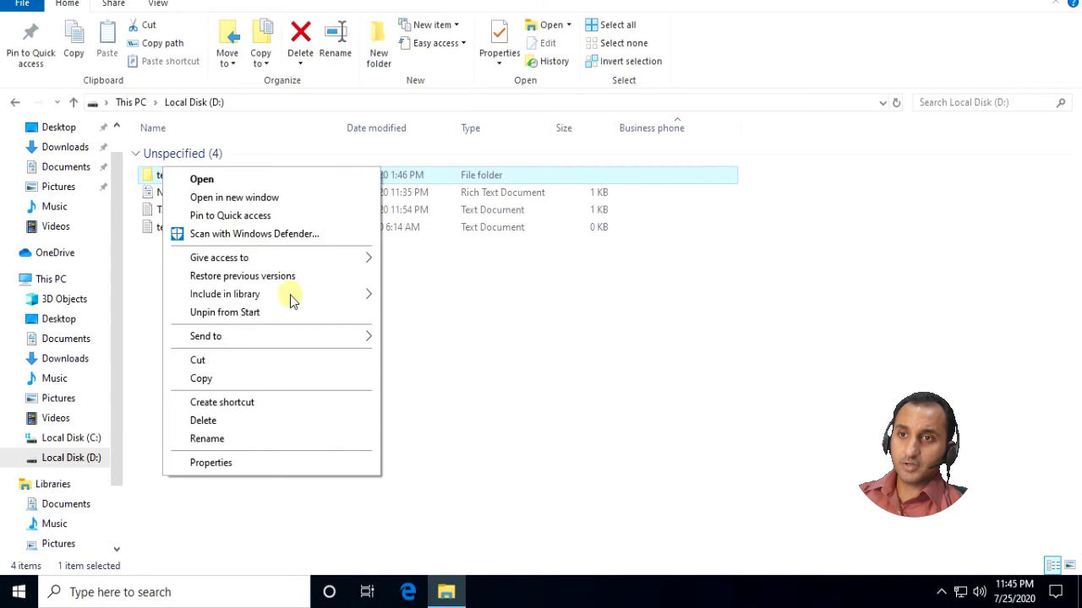
{"action": "mouse_move", "coordinate": [289, 295]}
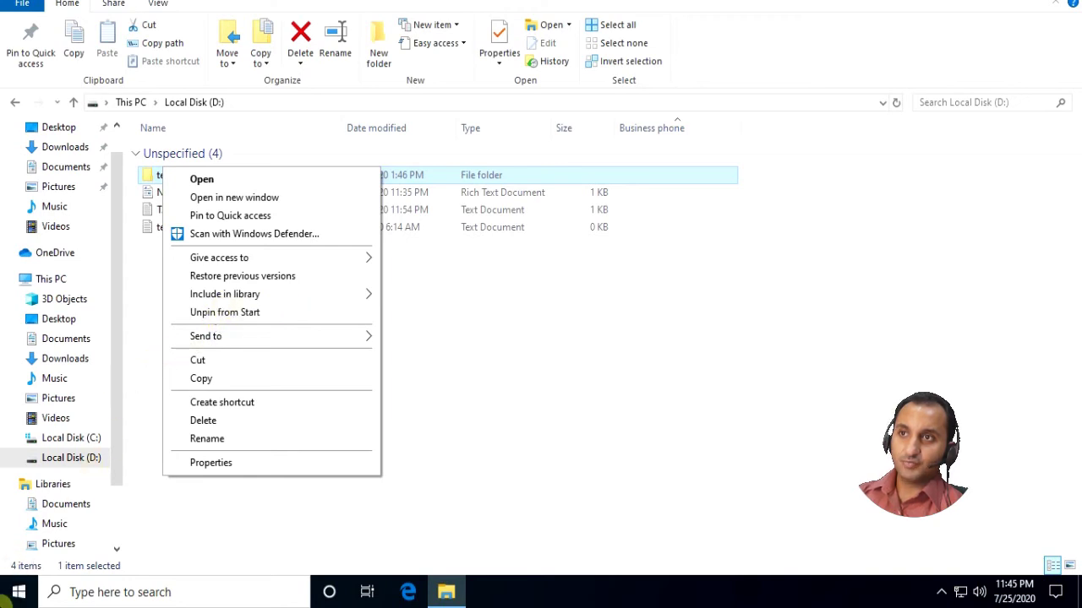
{"action": "key", "text": "super"}
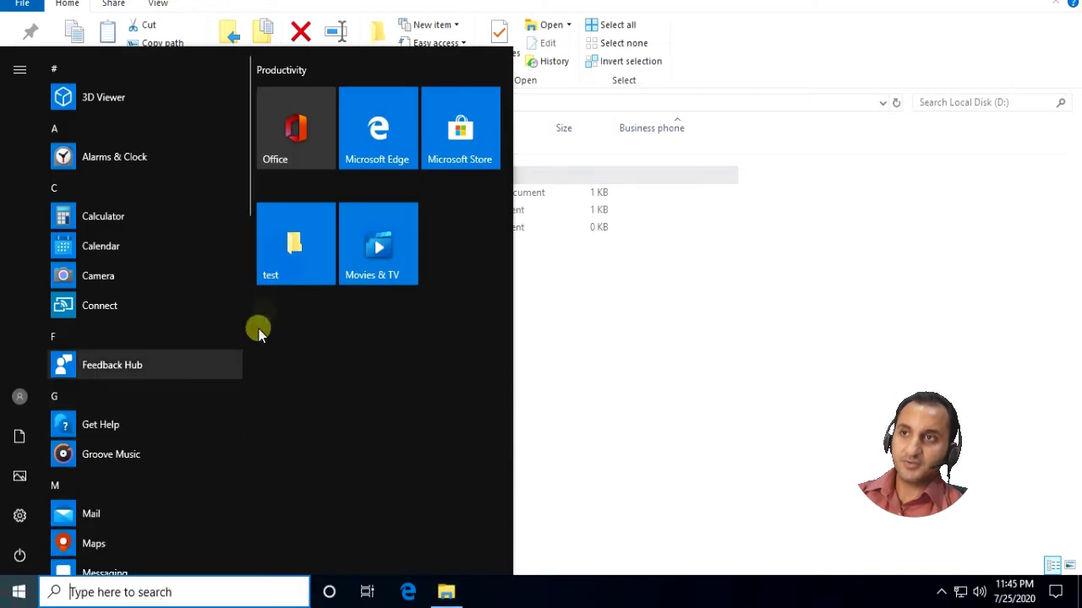
{"action": "right_click", "coordinate": [297, 253]}
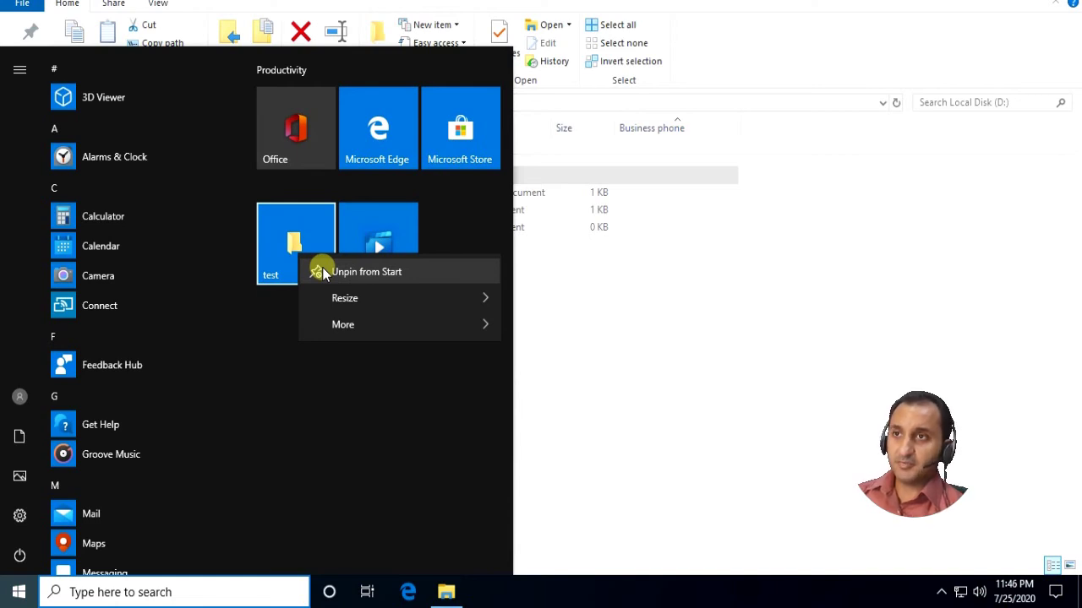
{"action": "left_click", "coordinate": [600, 278]}
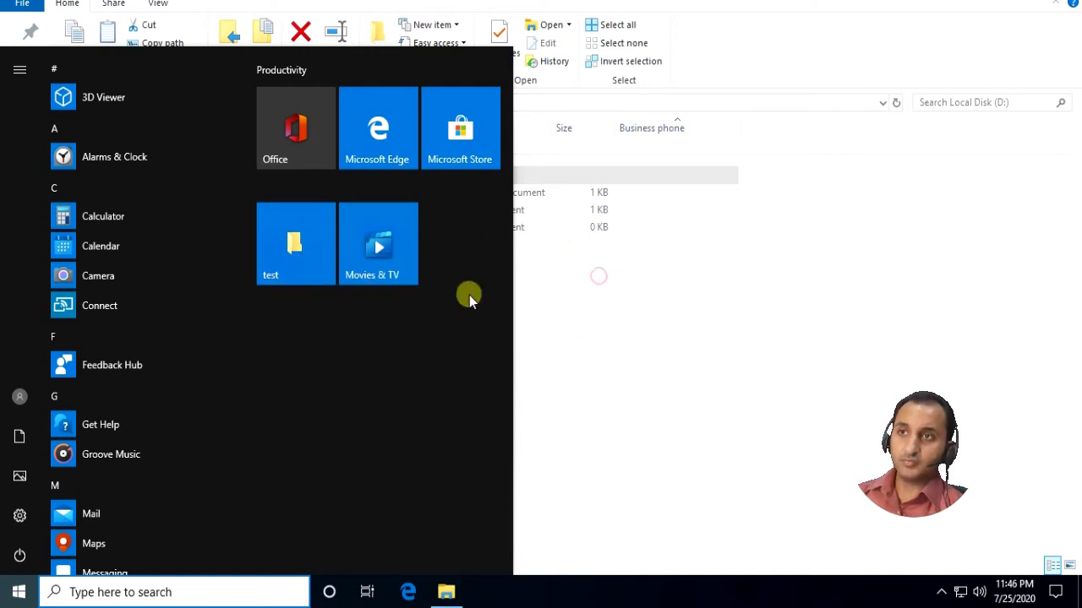
{"action": "left_click", "coordinate": [589, 321]}
Step: Unpin the test folder from Start through its options on the D: drive and check the Start tiles
{"action": "right_click", "coordinate": [187, 176]}
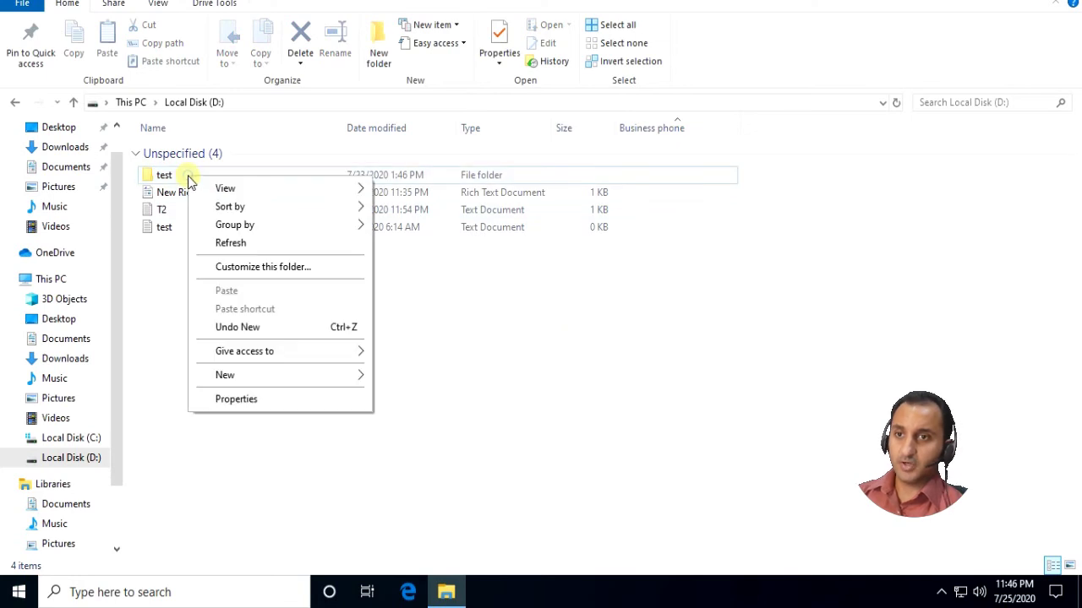
{"action": "left_click", "coordinate": [162, 176]}
{"action": "right_click", "coordinate": [162, 174]}
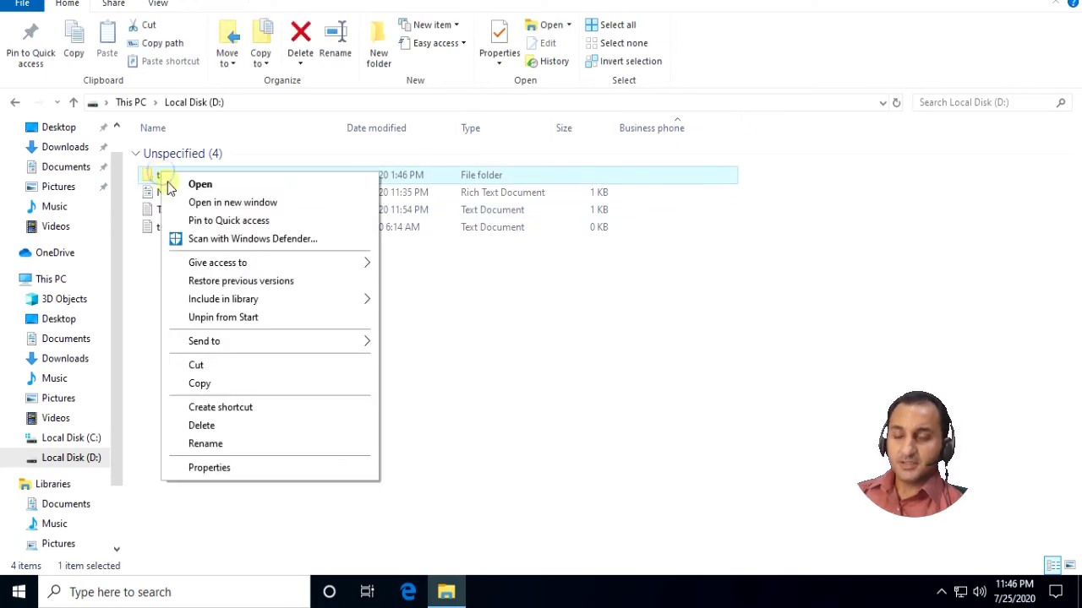
{"action": "left_click", "coordinate": [224, 317]}
{"action": "left_click", "coordinate": [10, 596]}
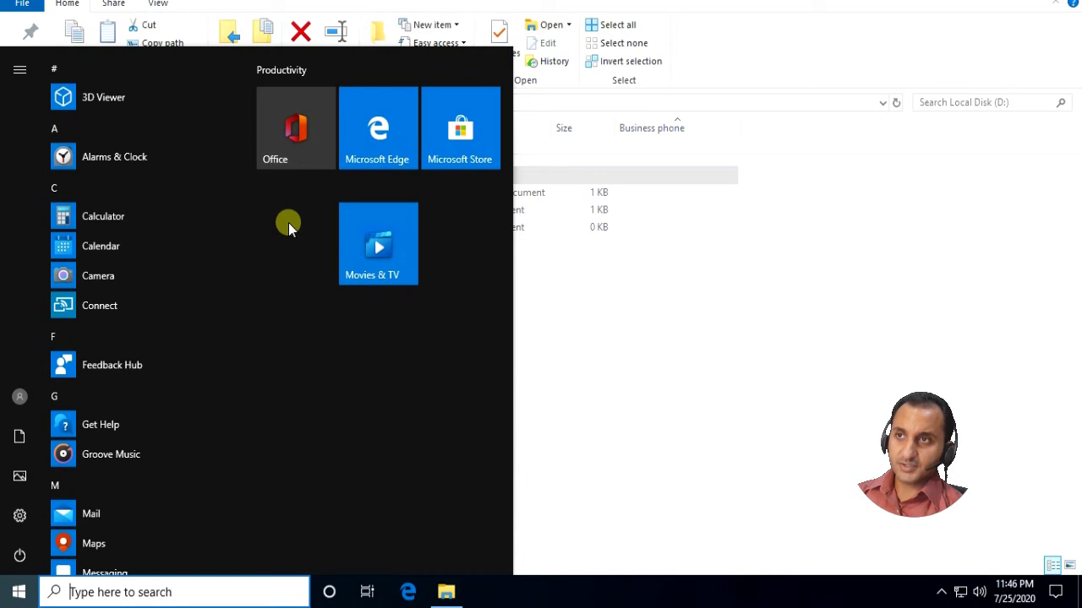
Step: Unpin Movies & TV from Start and return to the D: drive's file list
{"action": "left_click", "coordinate": [365, 242]}
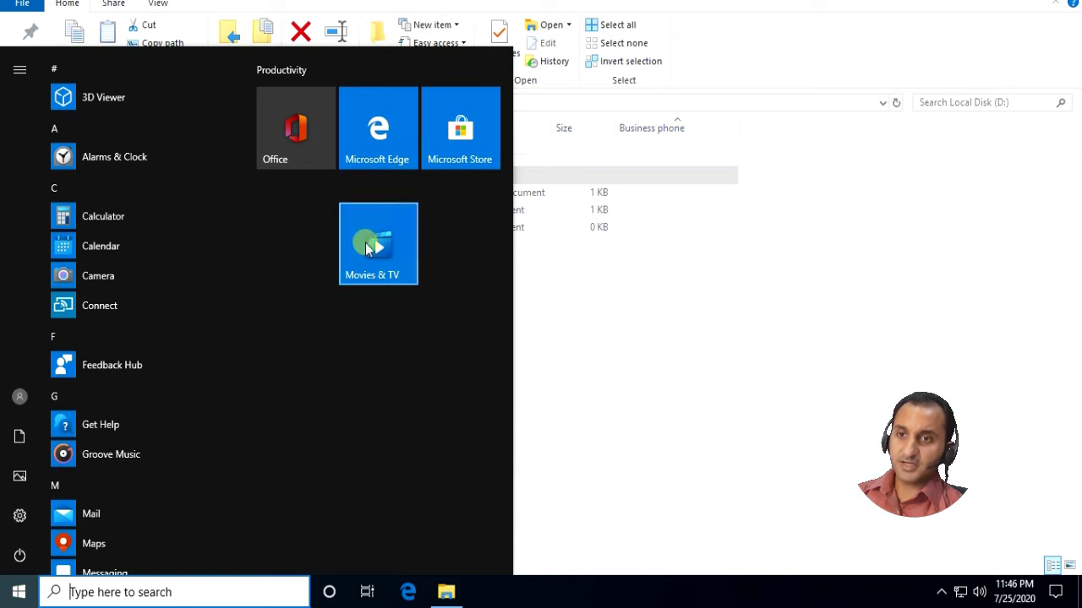
{"action": "scroll", "coordinate": [106, 411], "scroll_direction": "down", "scroll_amount": 10}
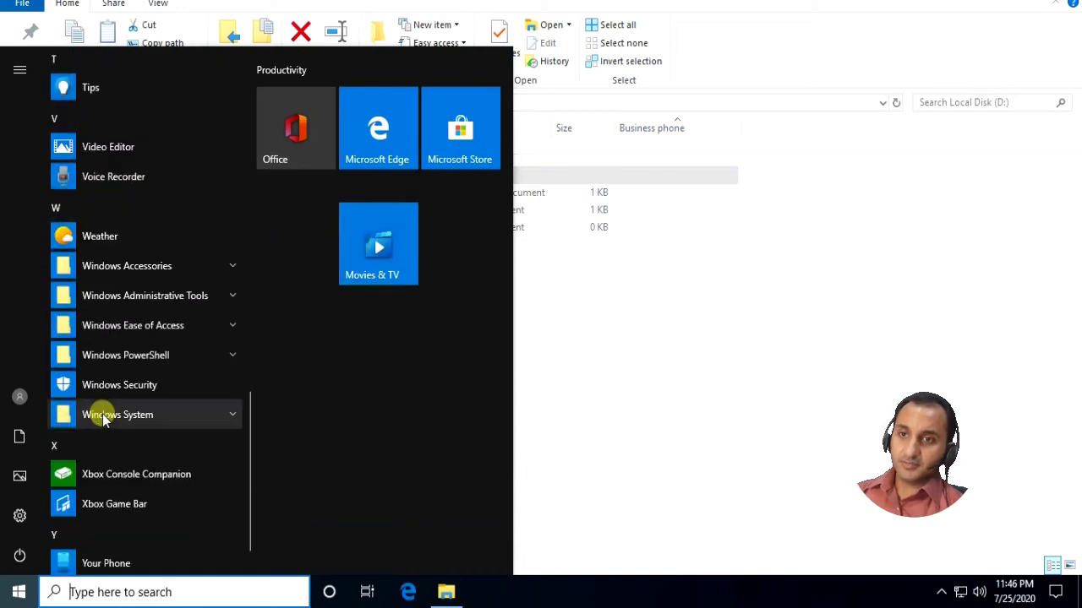
{"action": "right_click", "coordinate": [400, 242]}
{"action": "left_click", "coordinate": [411, 254]}
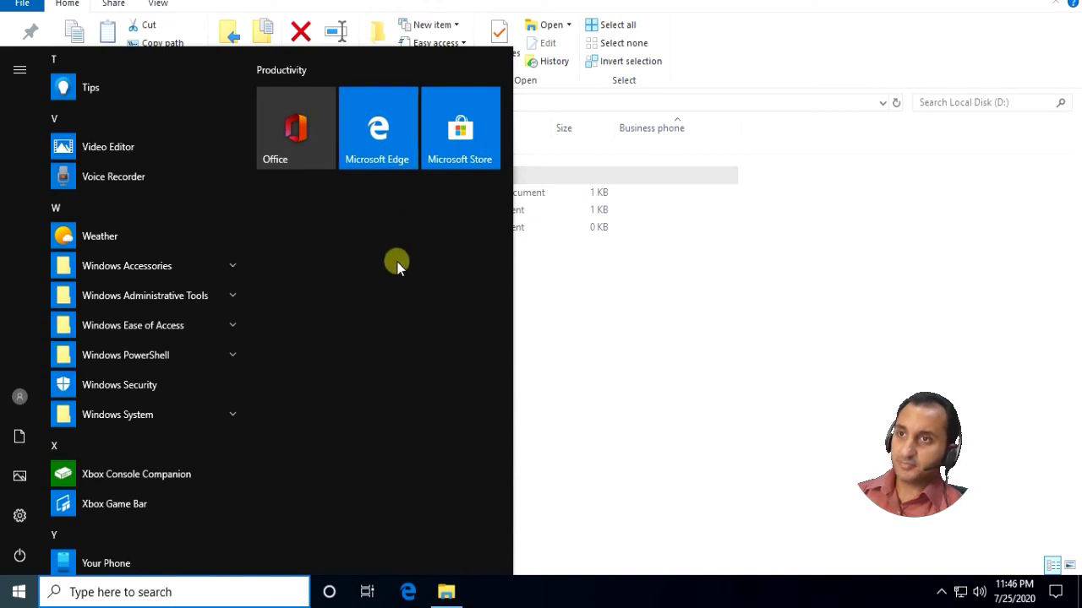
{"action": "left_click", "coordinate": [584, 425]}
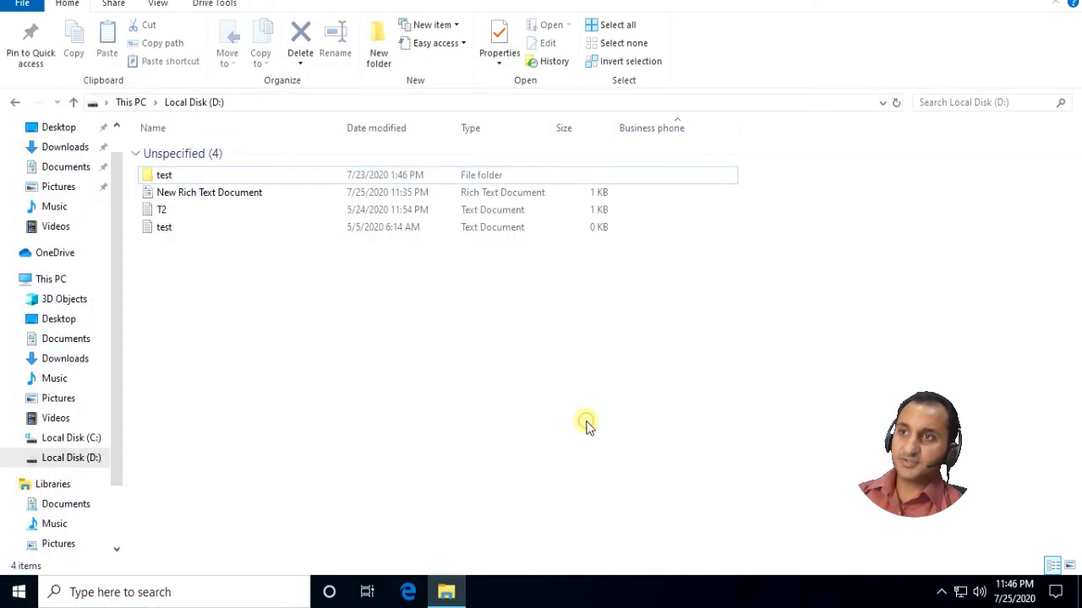
Step: Try renaming the D: drive's test folder as test15, restoring the name test before confirming
{"action": "right_click", "coordinate": [155, 181]}
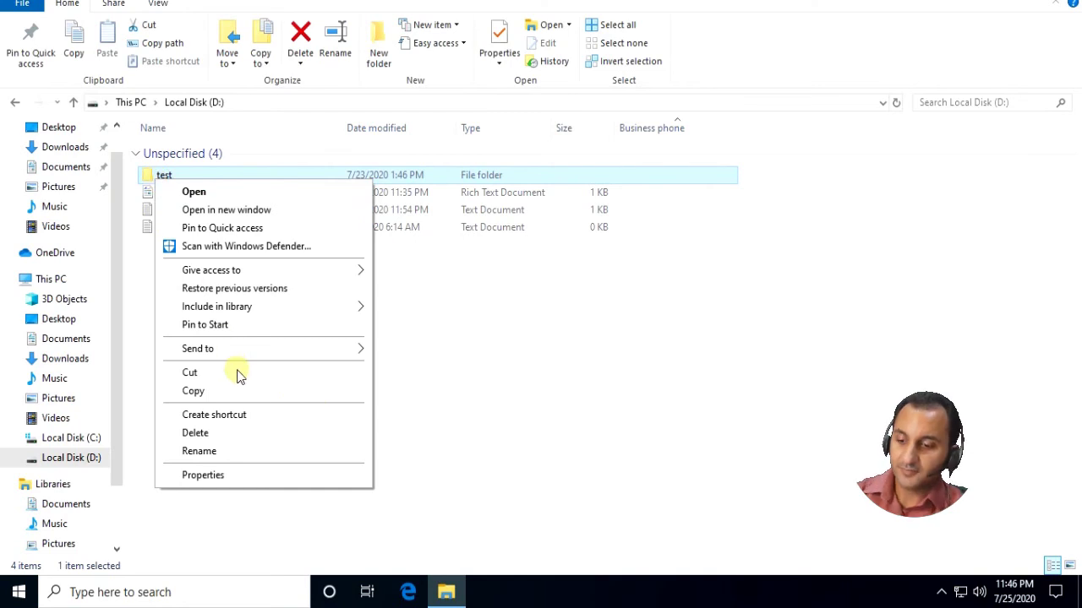
{"action": "mouse_move", "coordinate": [229, 351]}
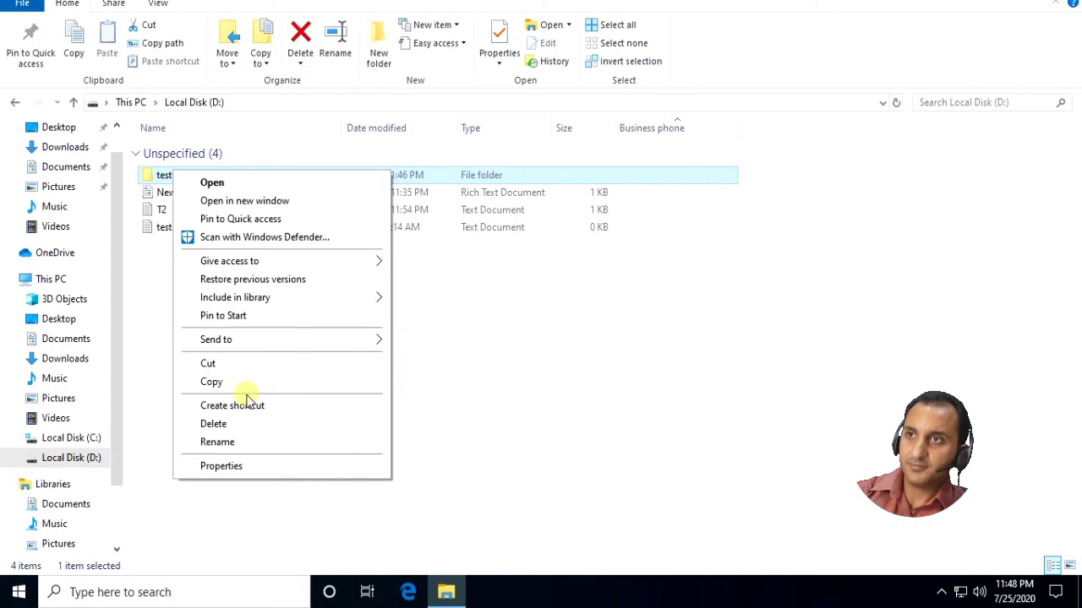
{"action": "left_click", "coordinate": [267, 442]}
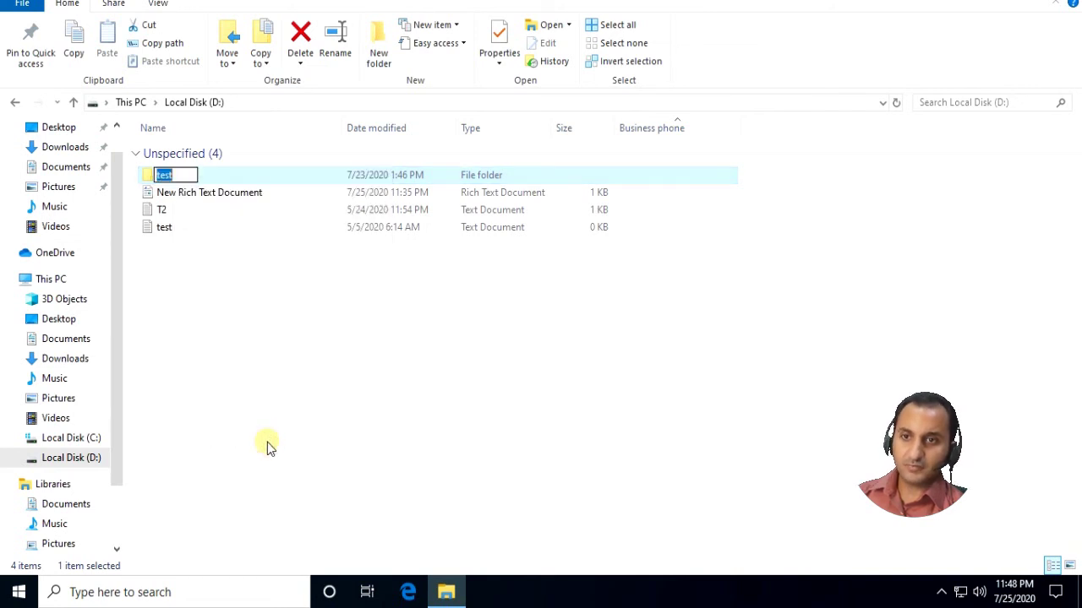
{"action": "key", "text": "End"}
{"action": "type", "text": "15"}
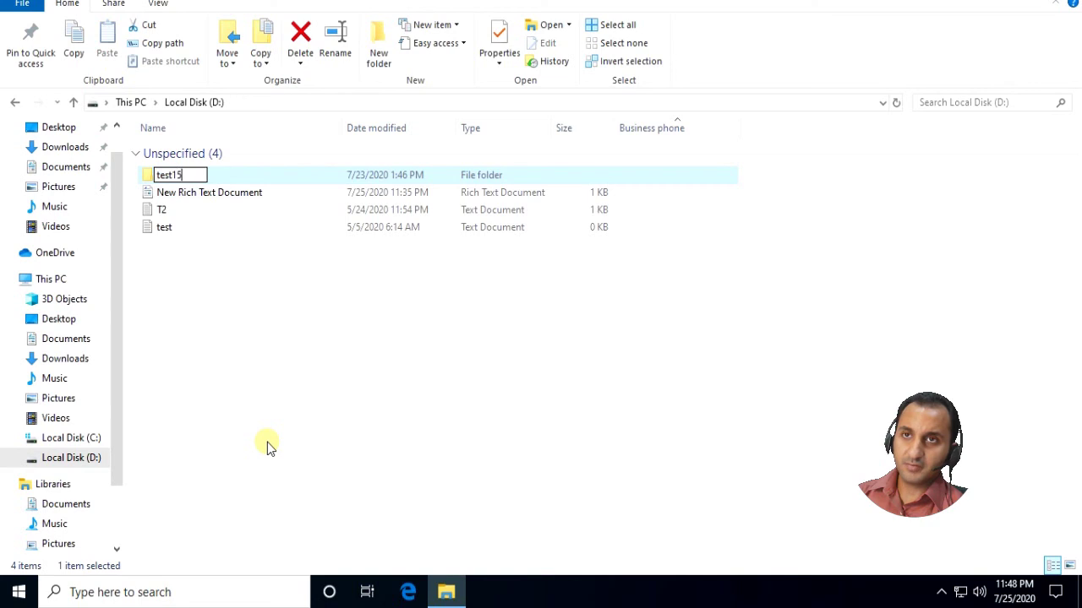
{"action": "key", "text": "BackSpace"}
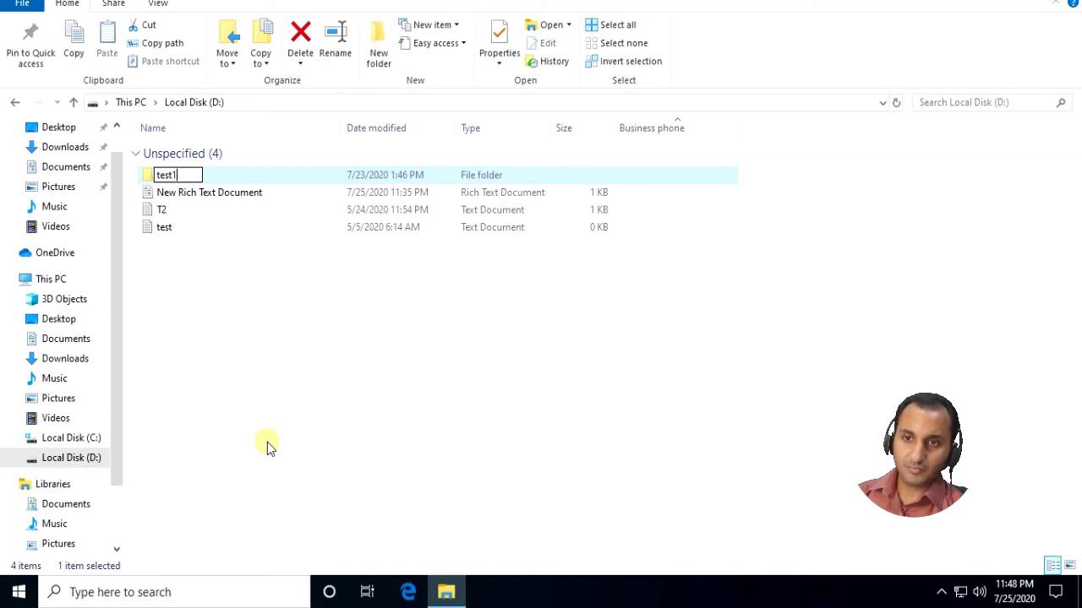
{"action": "key", "text": "BackSpace"}
{"action": "key", "text": "Return"}
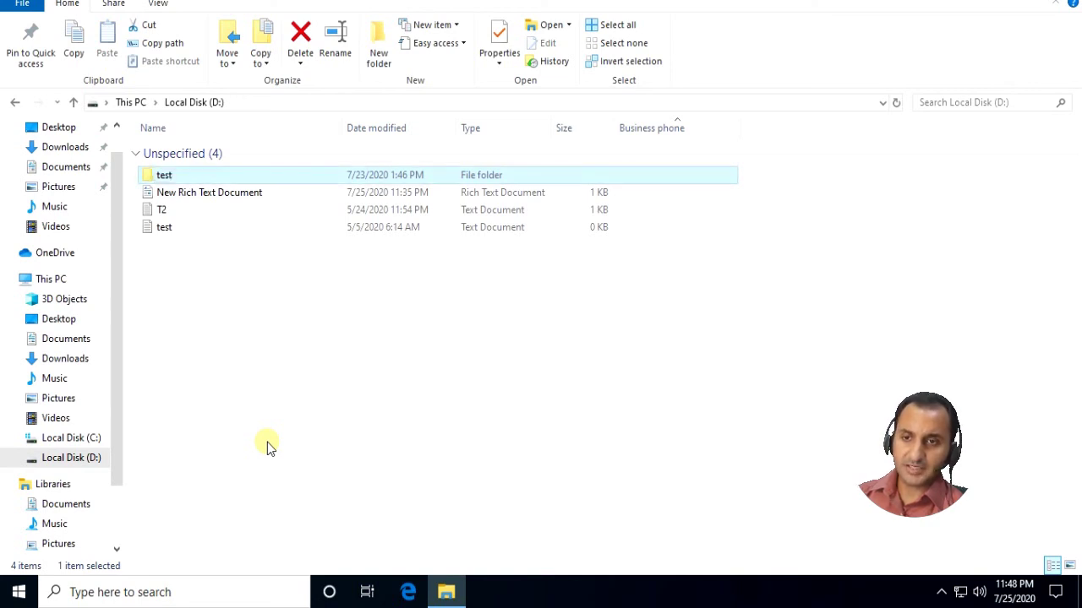
Step: View the general properties of the D: drive's test folder and close them
{"action": "right_click", "coordinate": [181, 180]}
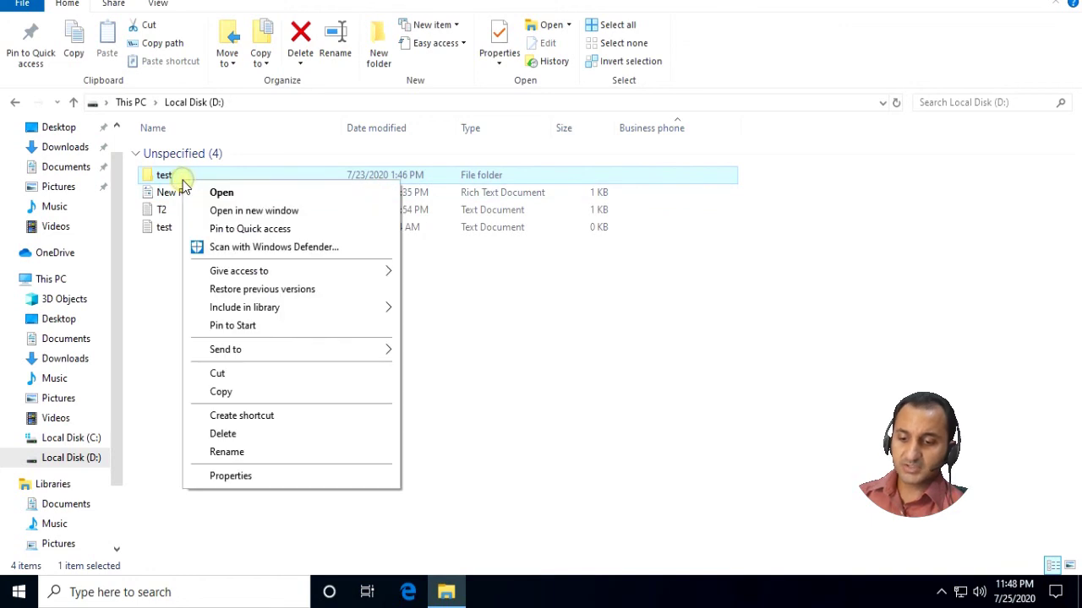
{"action": "left_click", "coordinate": [294, 479]}
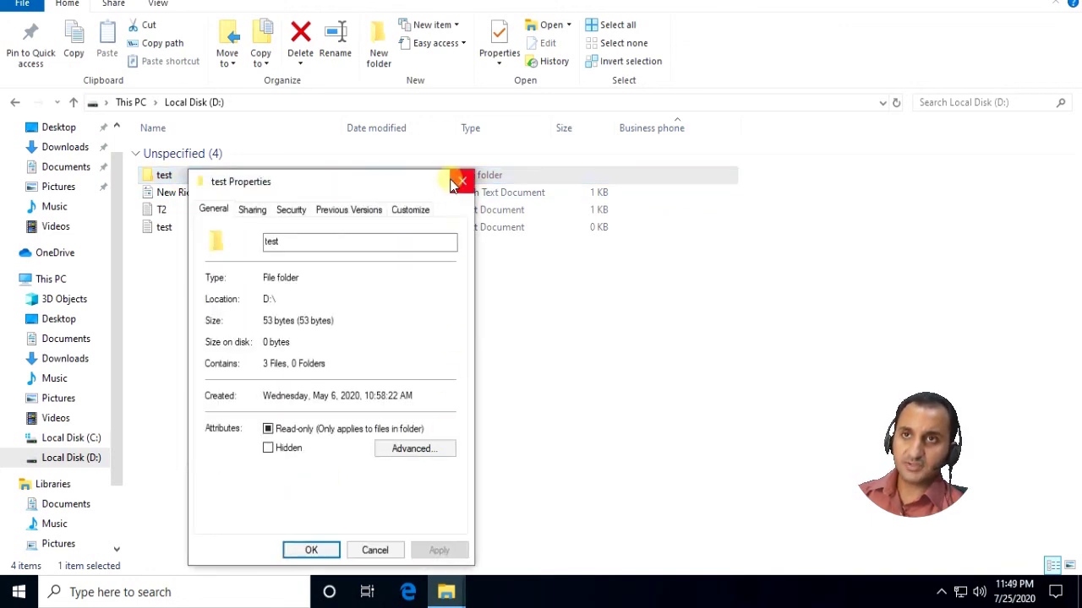
{"action": "left_click", "coordinate": [461, 181]}
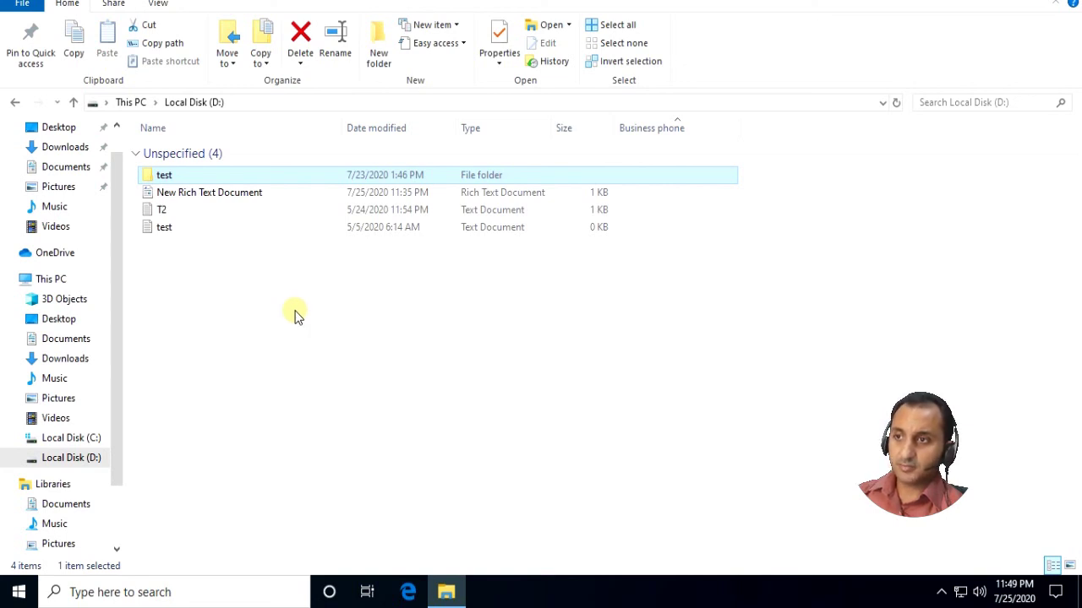
{"action": "right_click", "coordinate": [152, 186]}
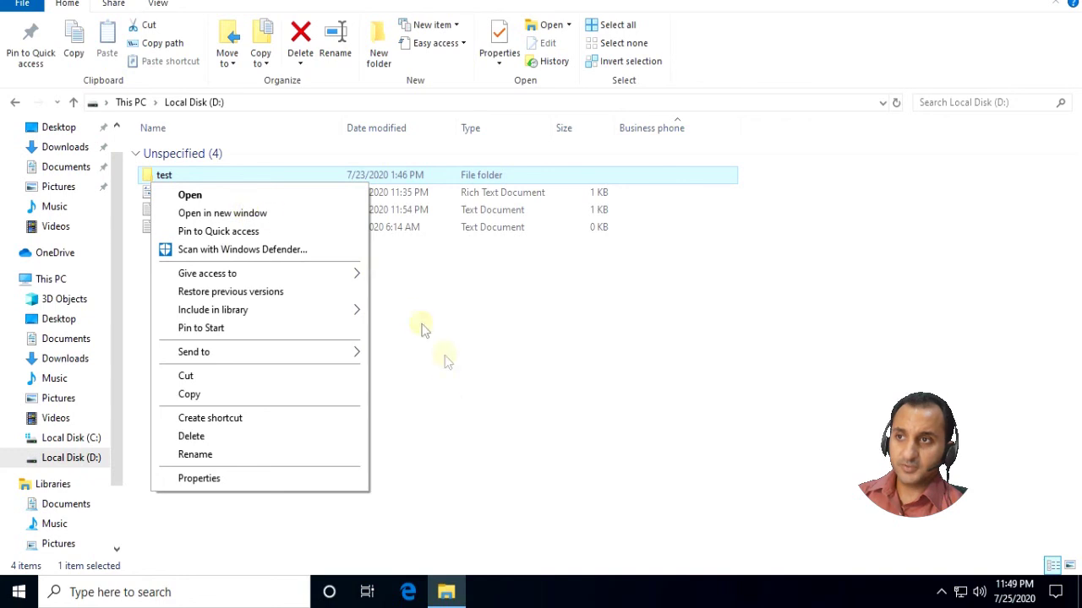
{"action": "left_click", "coordinate": [450, 281]}
{"action": "left_click", "coordinate": [450, 280]}
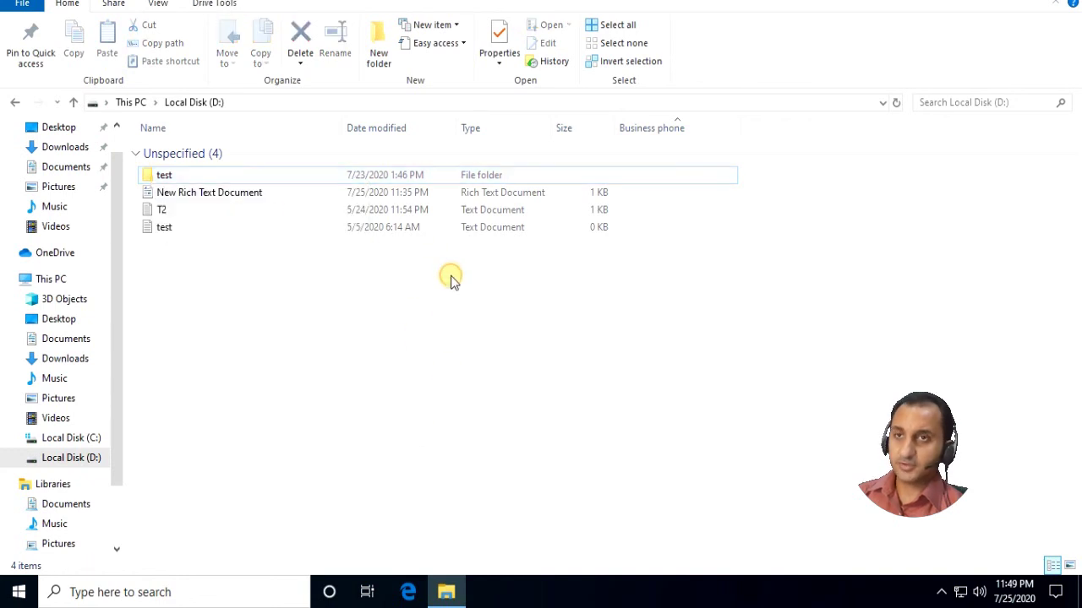